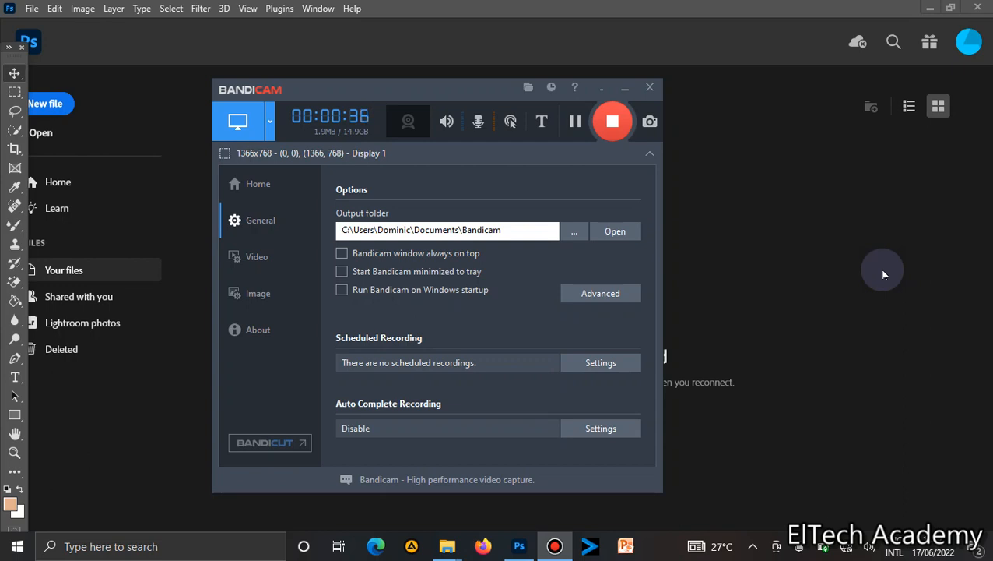
Open the Design Work folder in File Explorer and switch it to extra large icons.
left_click(984, 346)
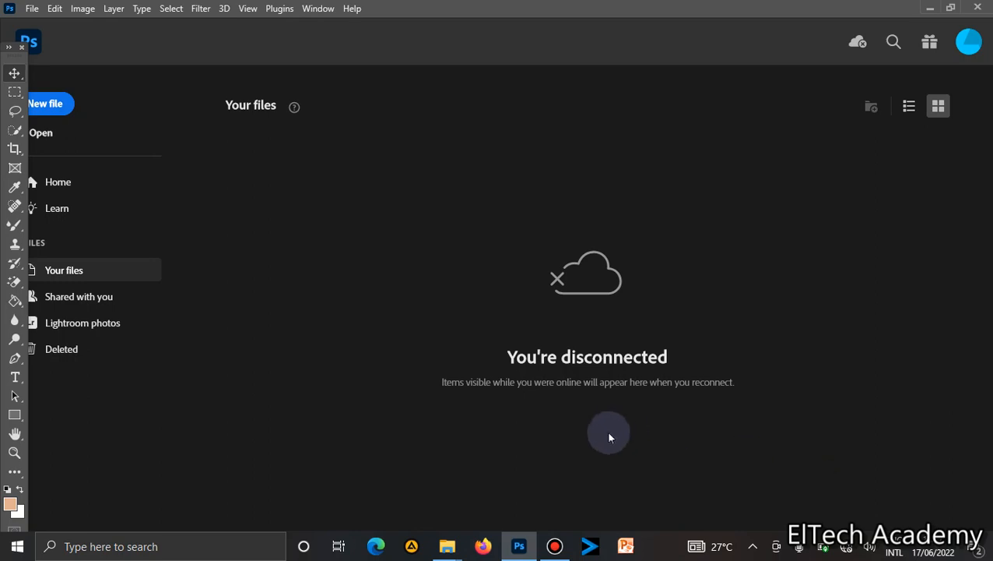
mouse_move(450, 552)
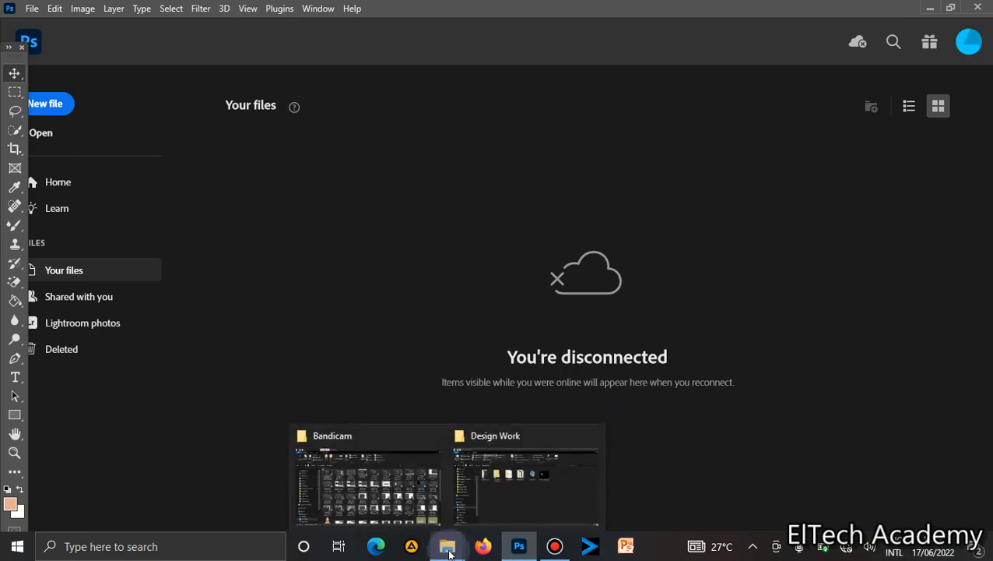
left_click(501, 490)
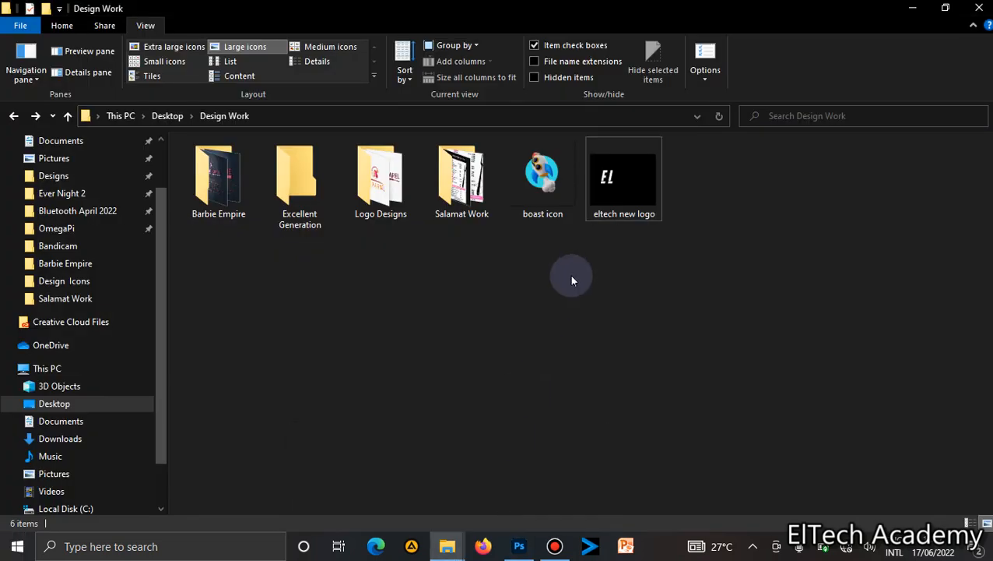
left_click(191, 48)
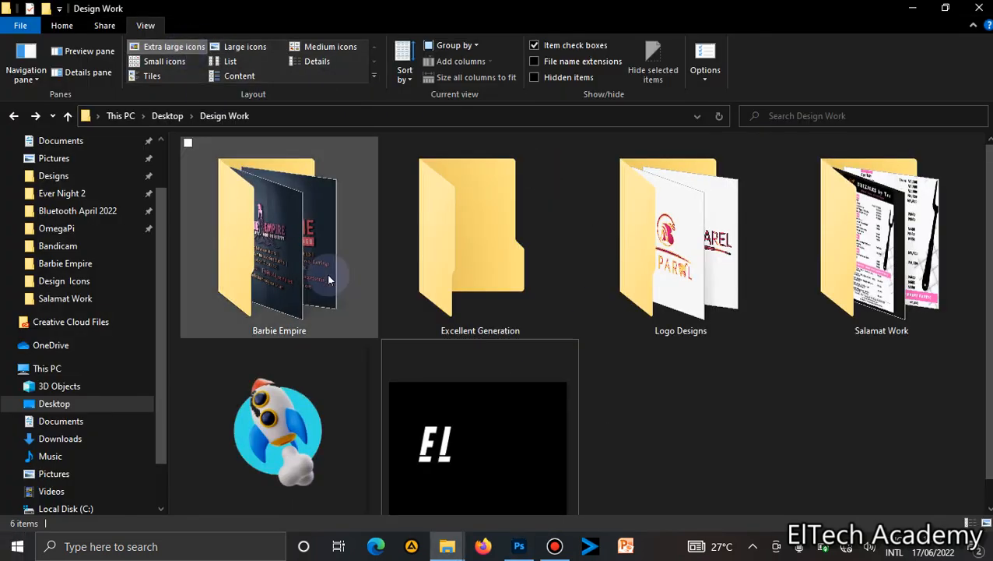
scroll(957, 366, "down", 1)
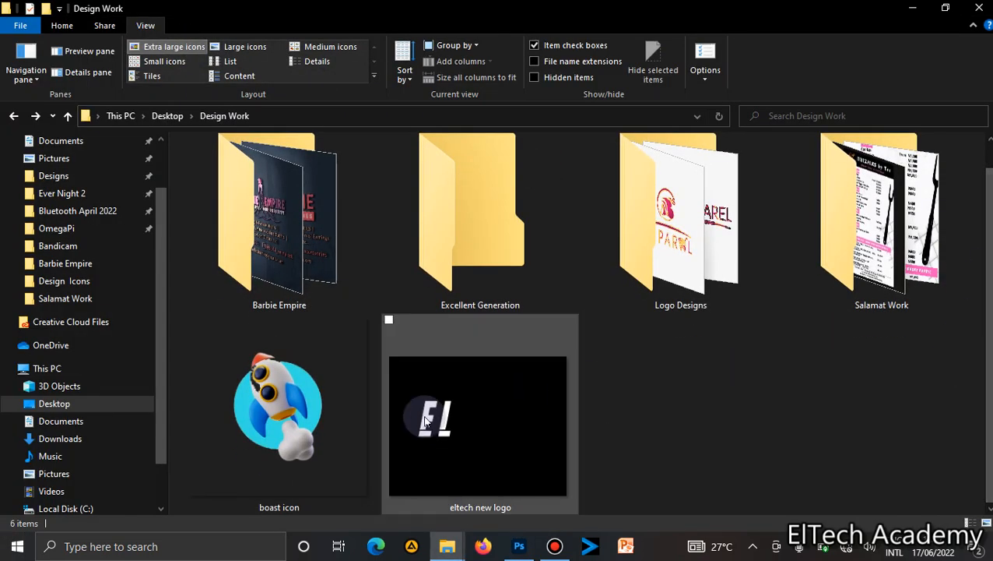
Select the boast icon image and switch back to Photoshop.
left_click(323, 433)
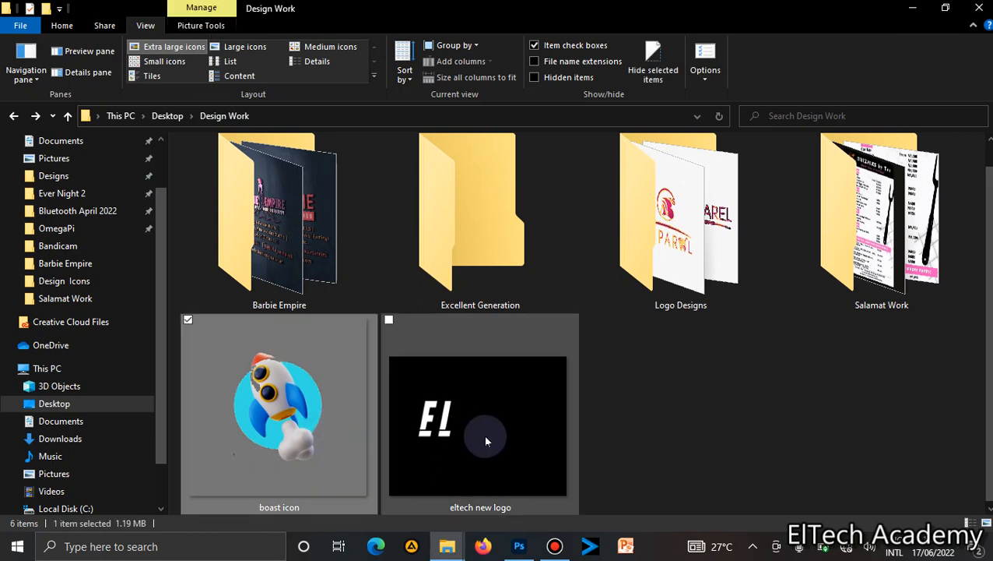
mouse_move(528, 550)
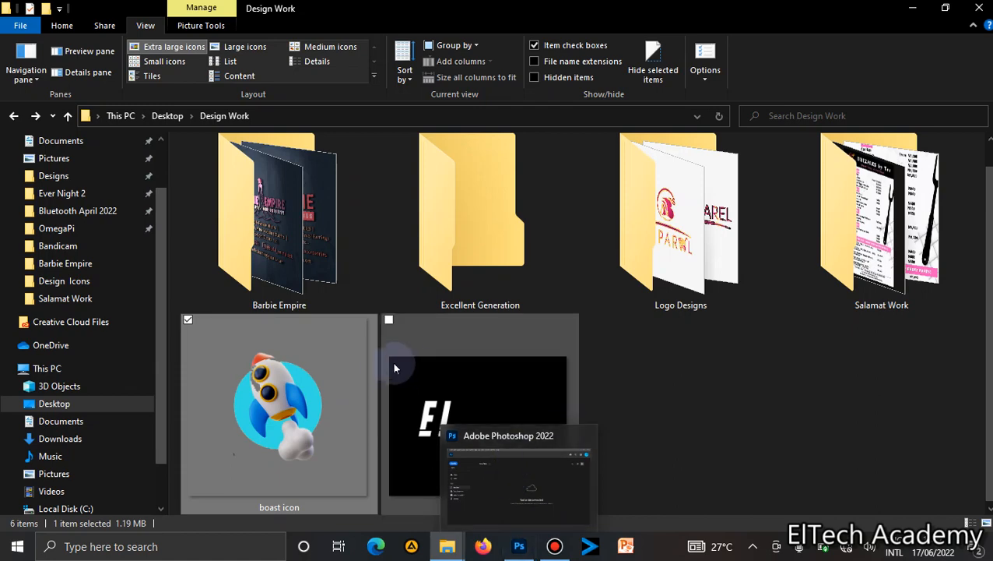
left_click(519, 546)
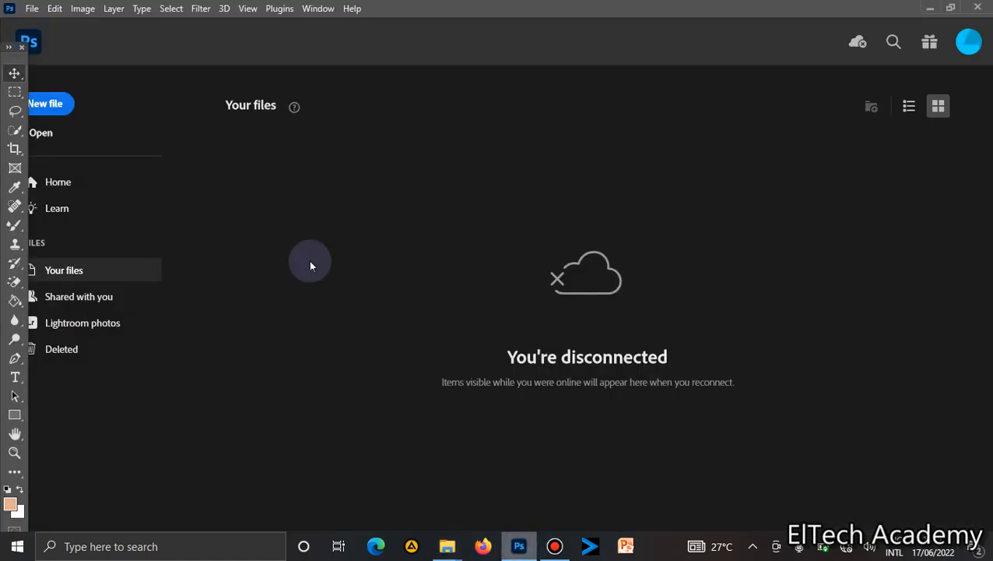
Start a new document and set its custom background colour to white (ffffff).
left_click(31, 8)
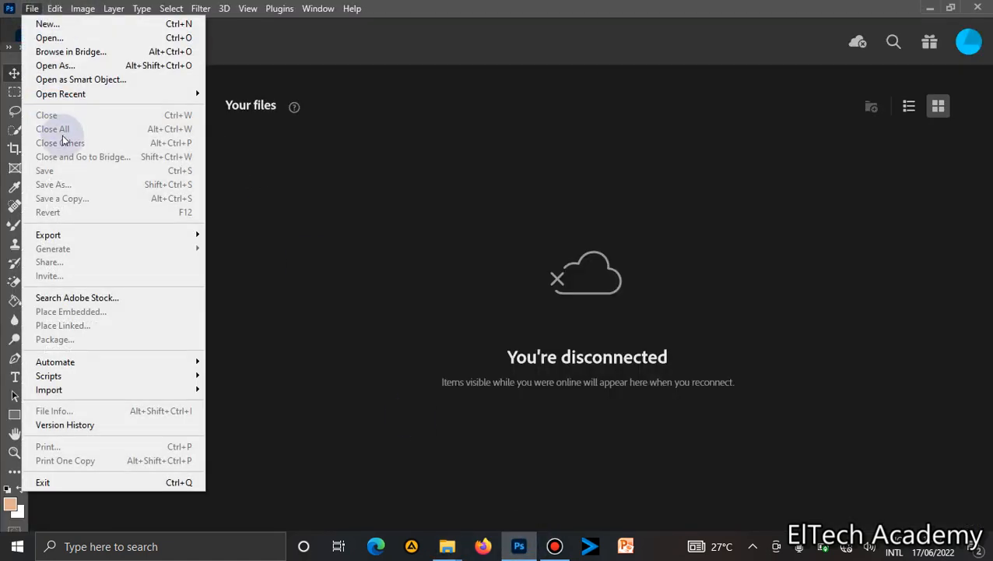
left_click(44, 24)
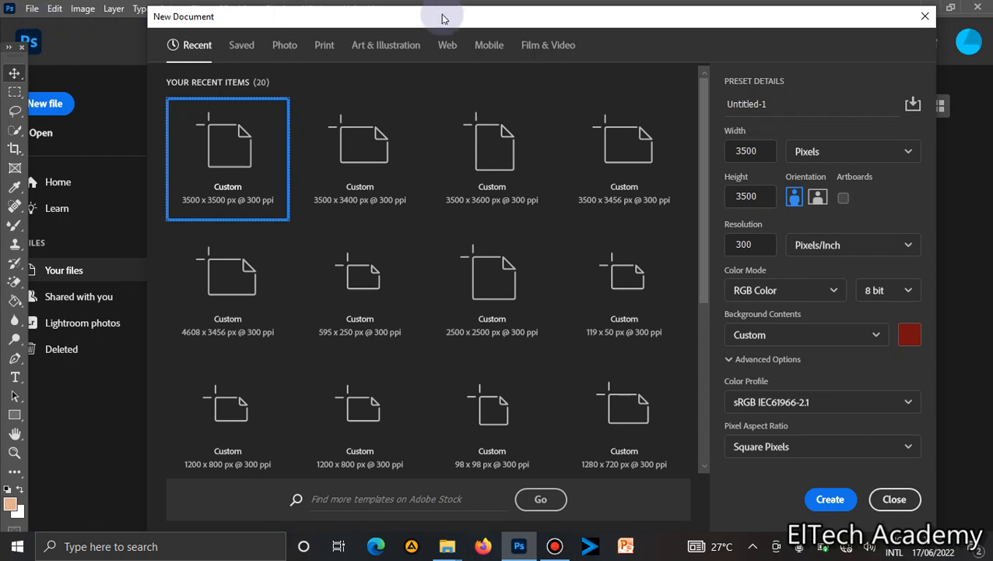
left_click(910, 334)
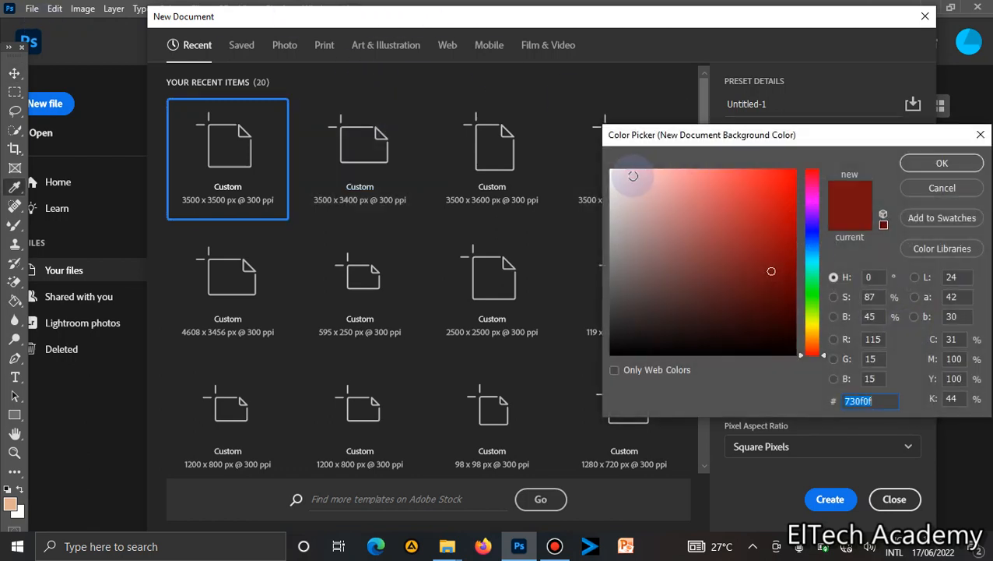
left_click(612, 171)
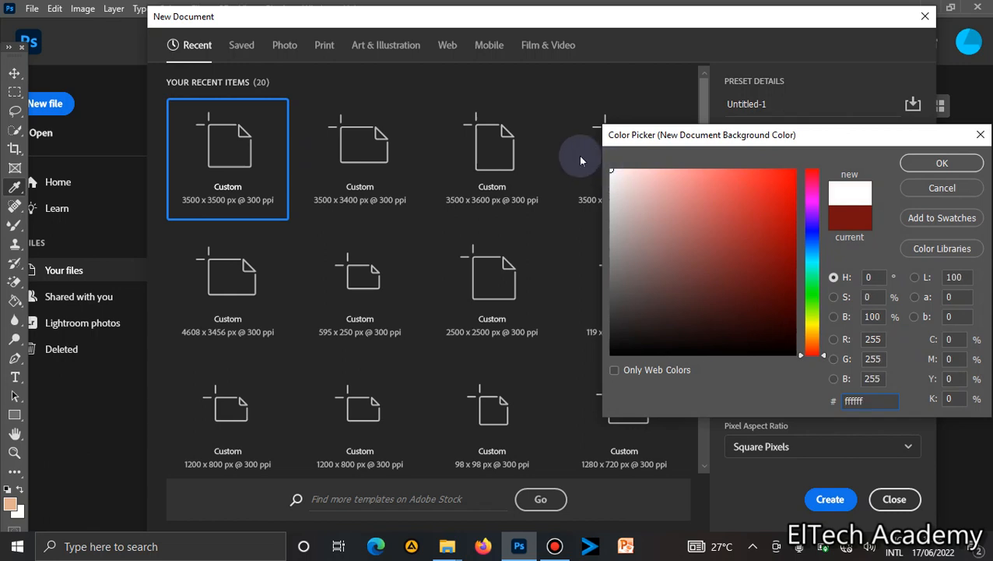
key("Return")
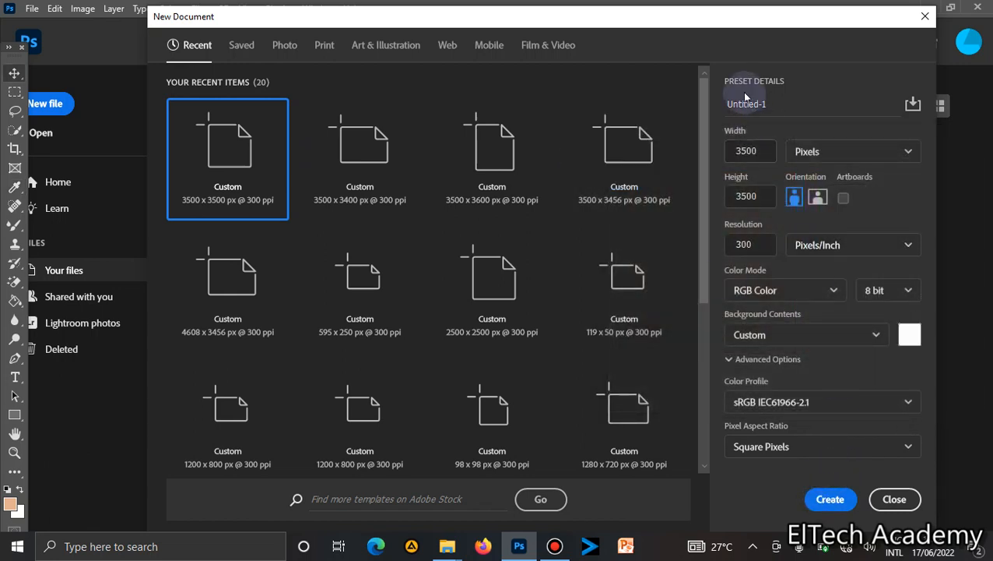
Set the height to 3700 px and create the 3500 × 3700 px, 300 ppi document.
left_click(746, 196)
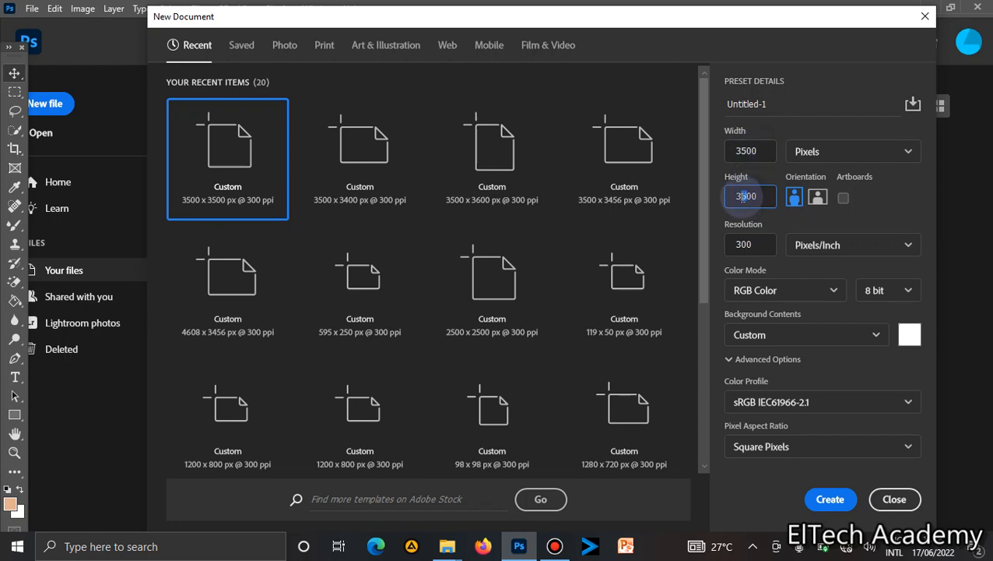
key("Delete")
type("7")
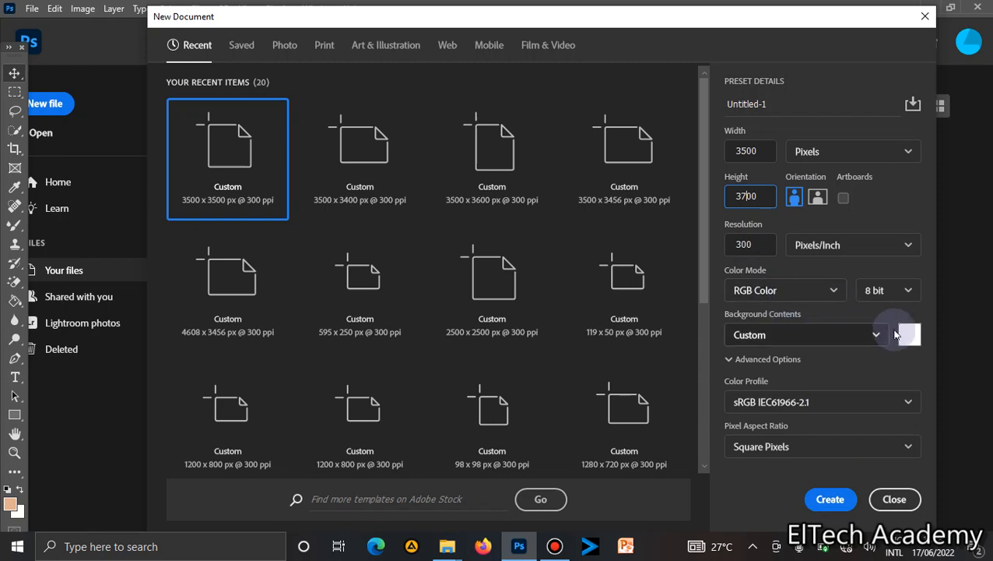
left_click(828, 499)
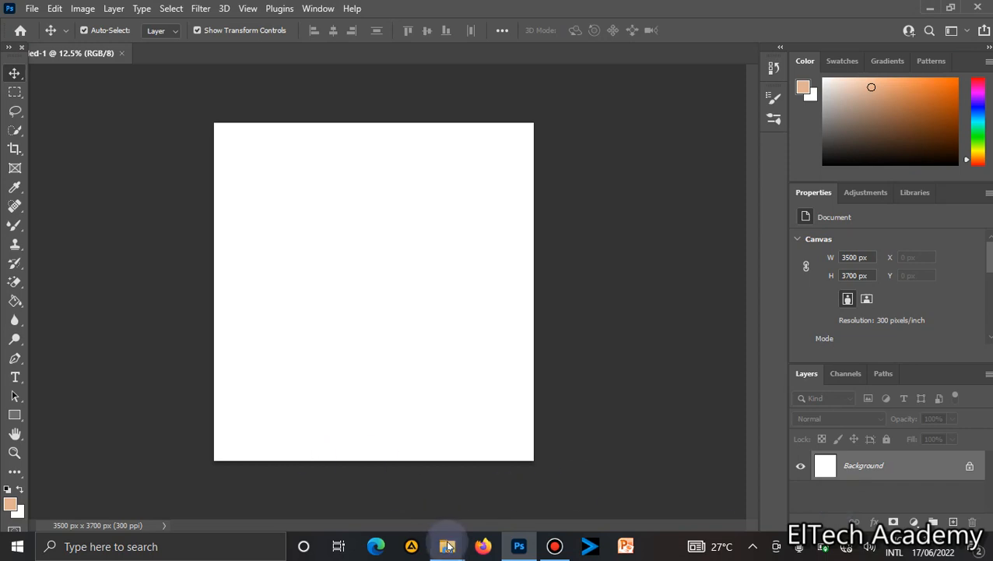
Drag the boast icon image from the Design Work folder into the canvas.
mouse_move(448, 547)
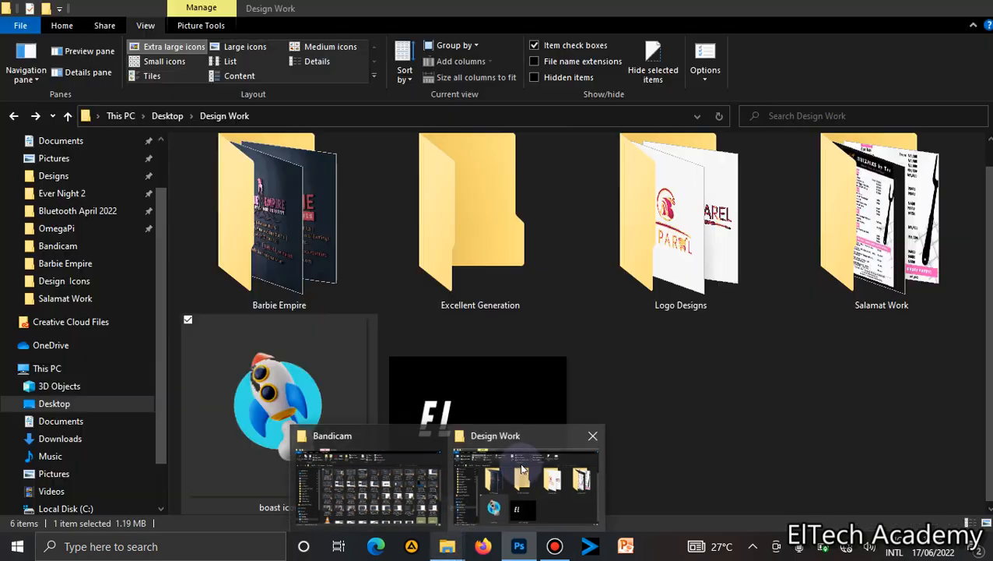
left_click(521, 467)
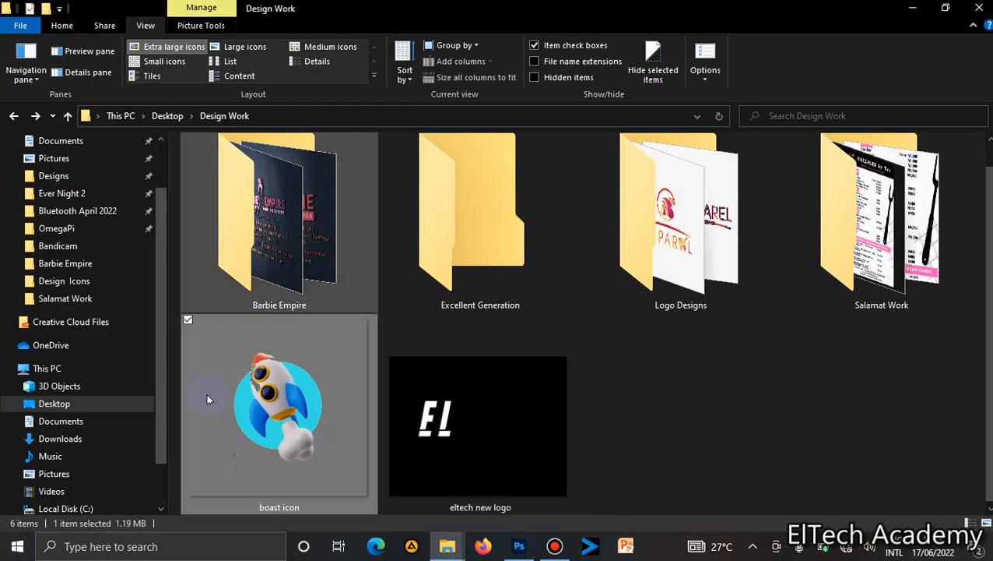
left_click(742, 445)
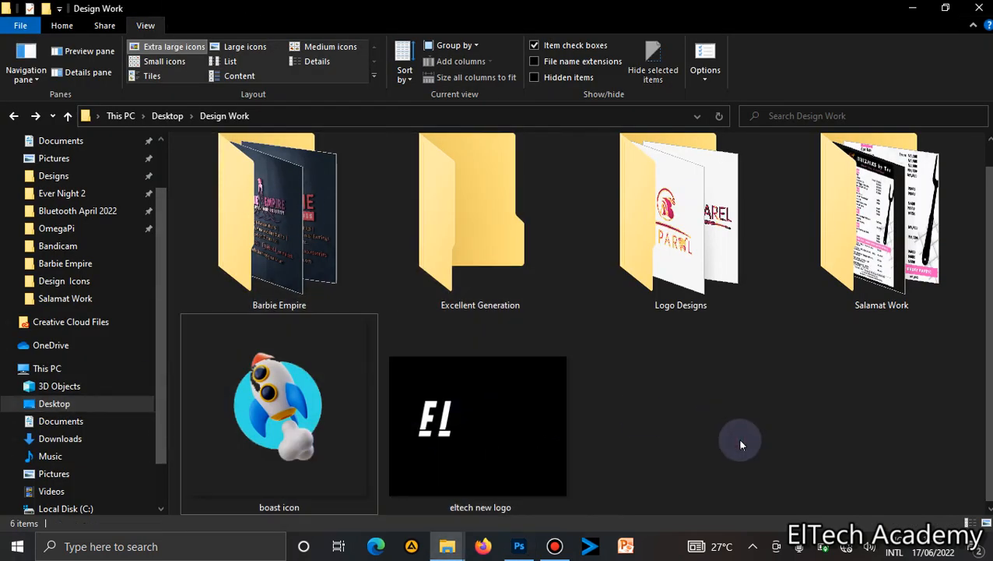
left_click(292, 391)
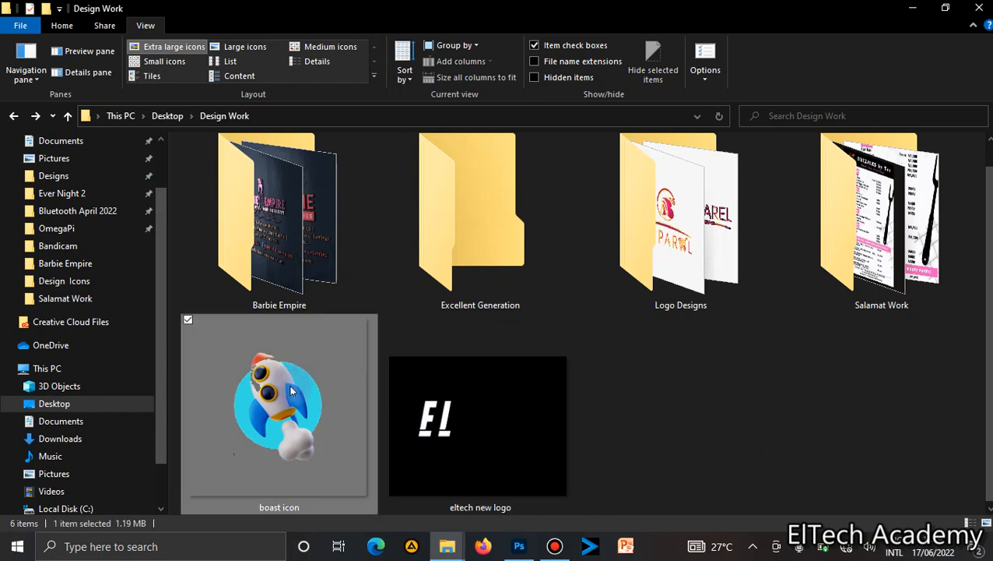
left_click_drag(292, 391, 406, 299)
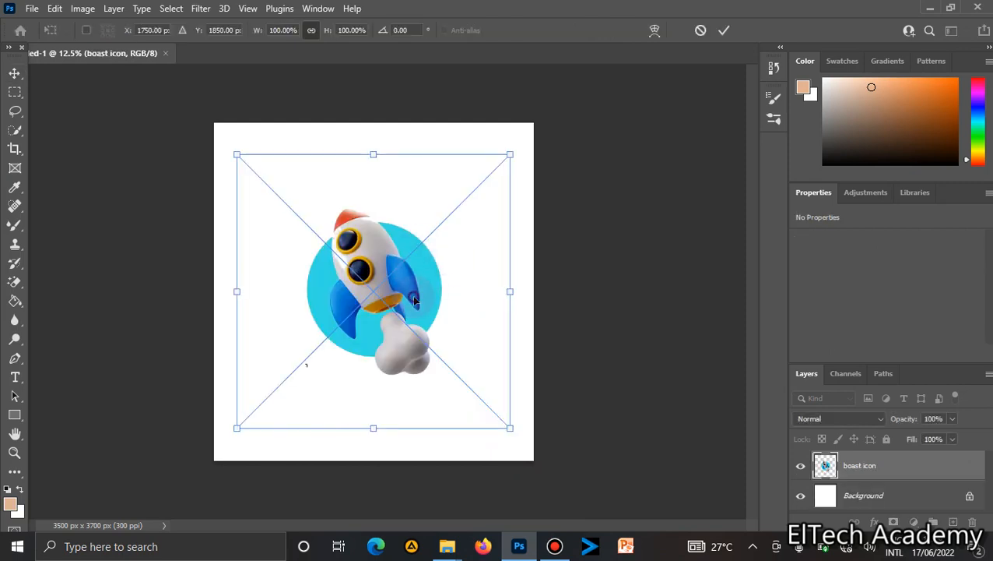
Place the rocket icon toward the right side of the canvas and move it slightly lower.
left_click_drag(413, 295, 477, 273)
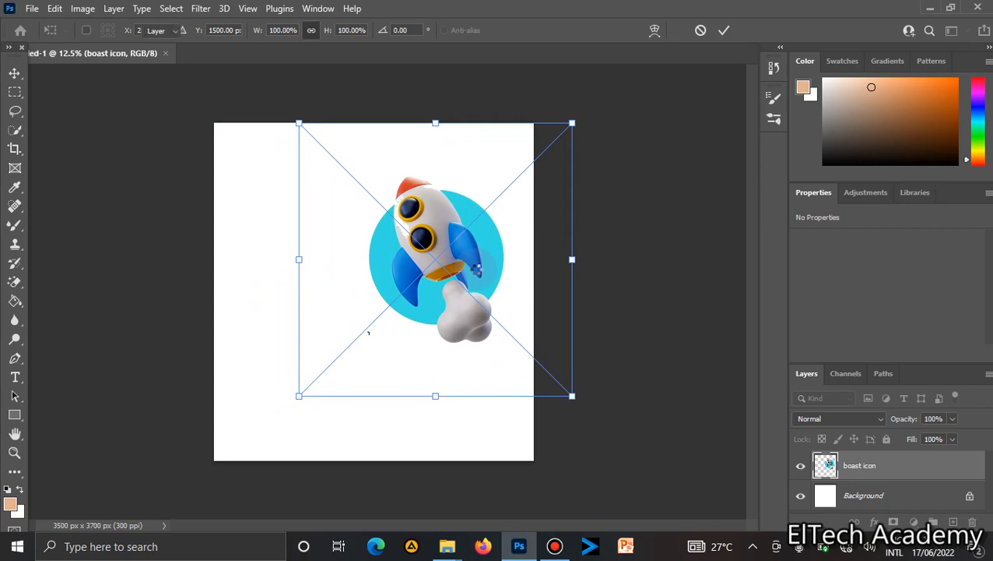
key("Return")
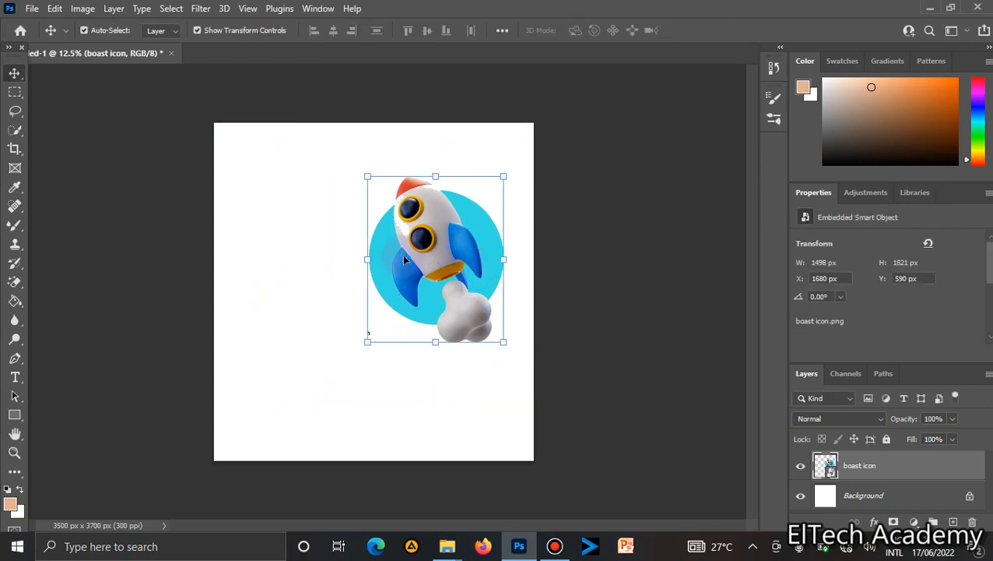
left_click_drag(408, 263, 406, 277)
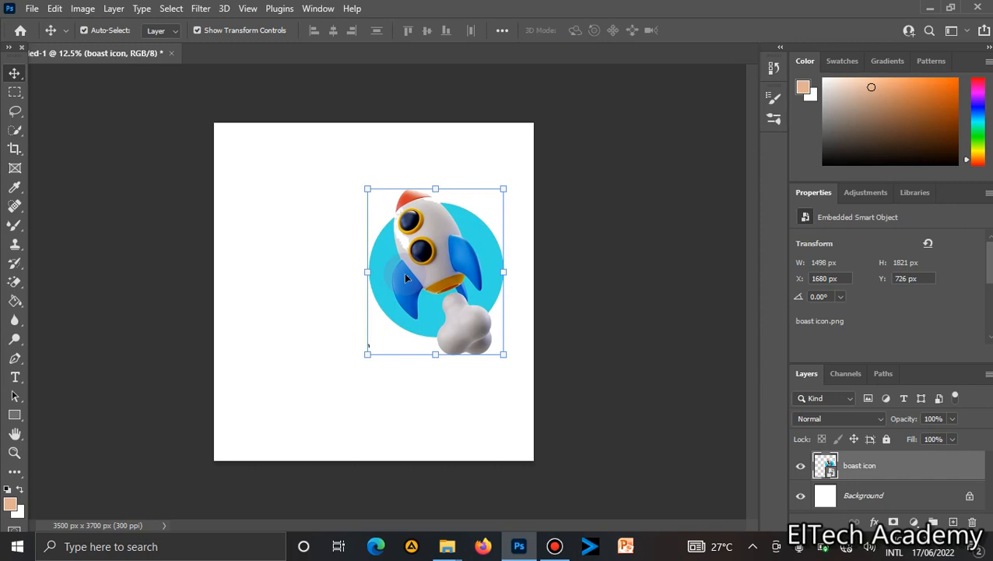
left_click_drag(406, 278, 412, 299)
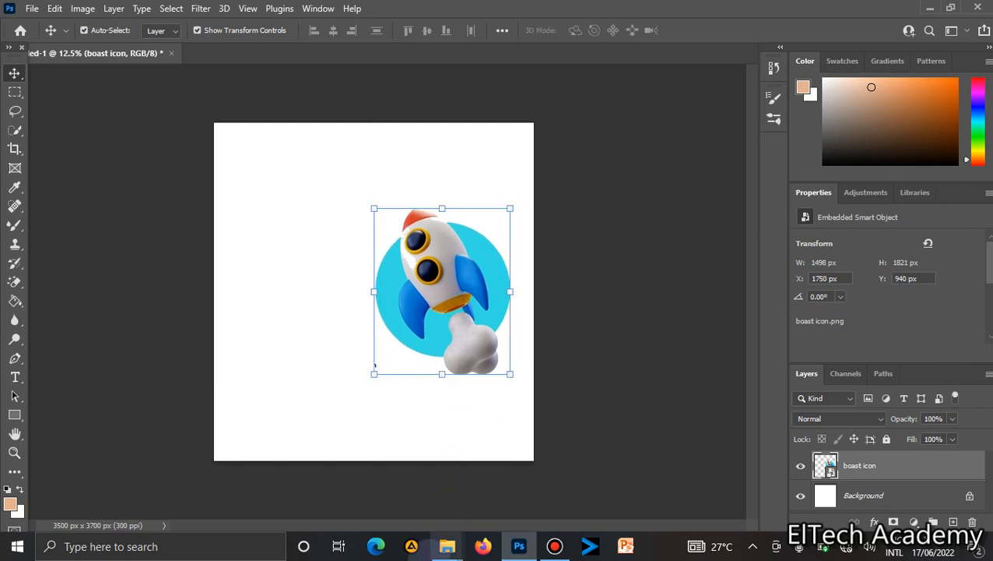
Drag the eltech new logo image from the Design Work folder onto the canvas and place it at the top.
mouse_move(447, 545)
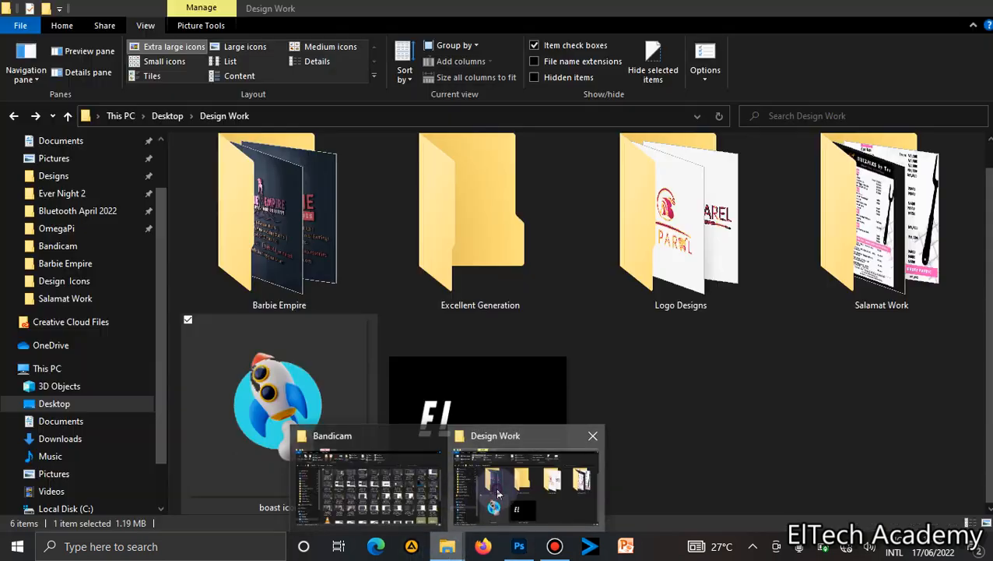
left_click(498, 494)
left_click_drag(473, 409, 297, 101)
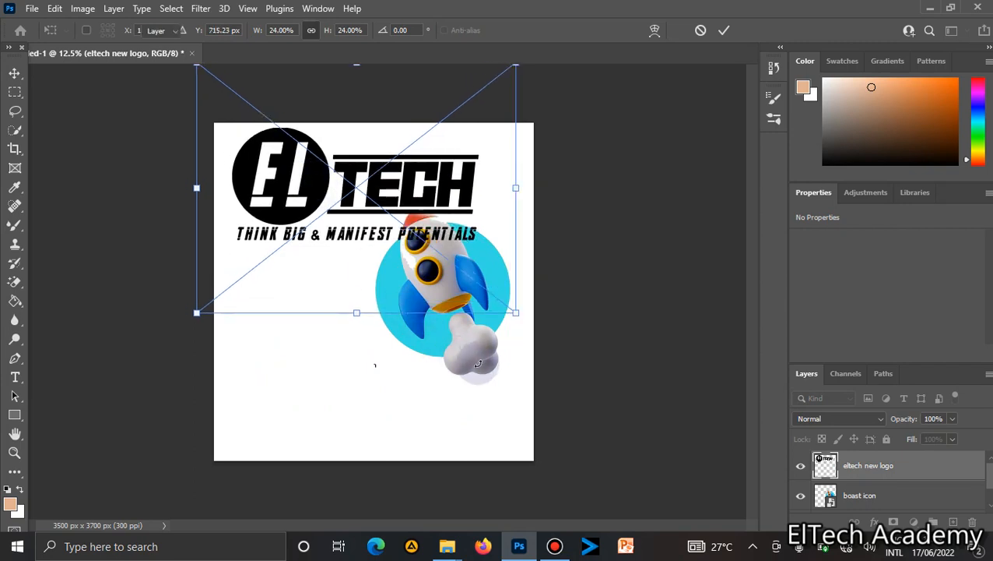
key("Return")
Move the rocket icon to the lower right and shift the logo slightly down and right.
left_click_drag(483, 358, 473, 422)
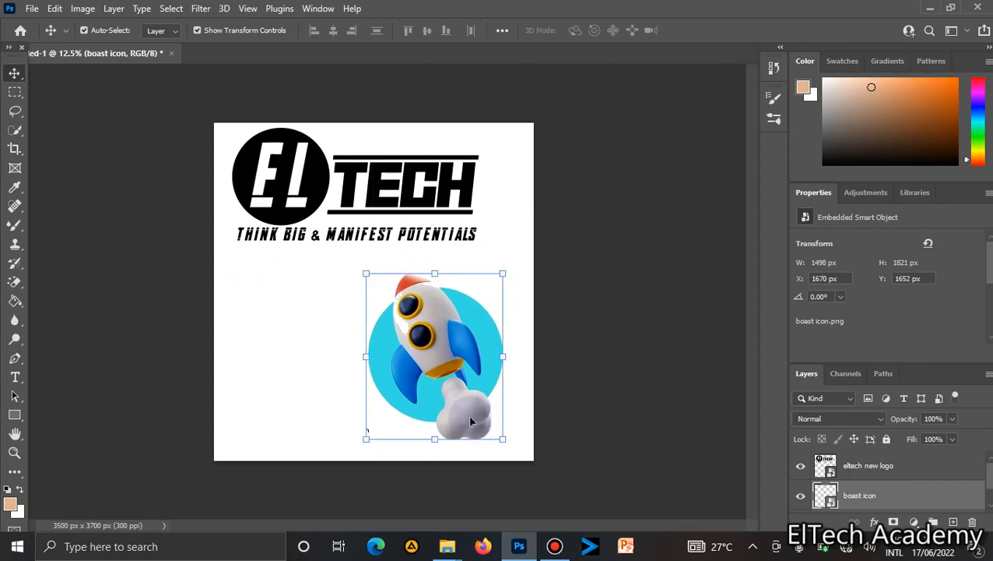
left_click(310, 198)
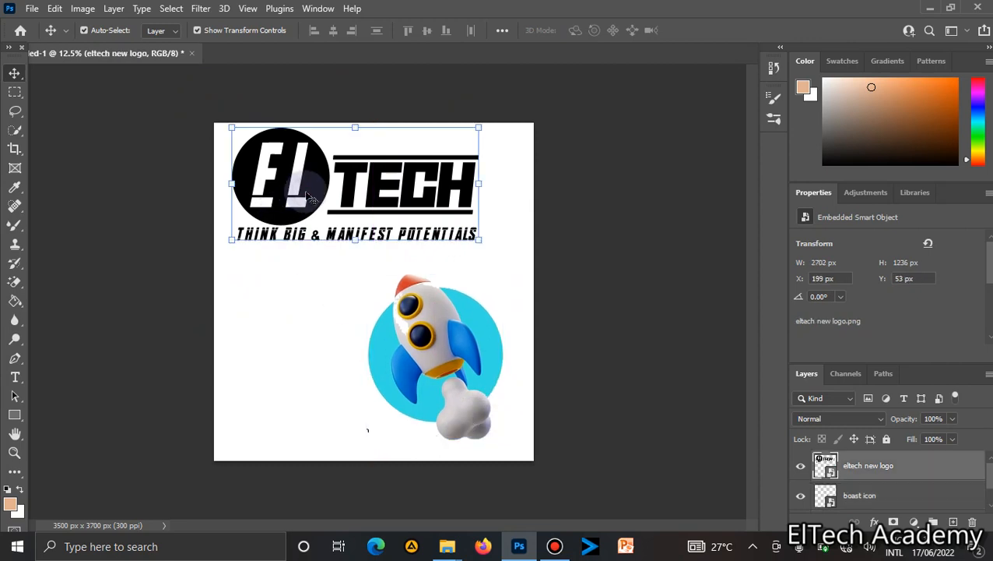
left_click_drag(310, 198, 314, 220)
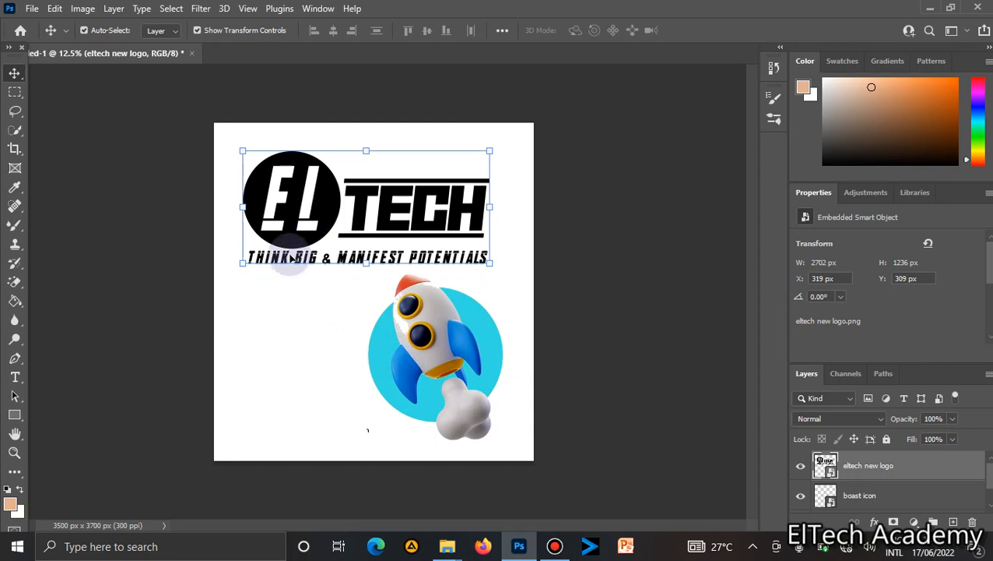
key("ctrl+t")
left_click_drag(238, 145, 250, 152)
key("Return")
key("Return")
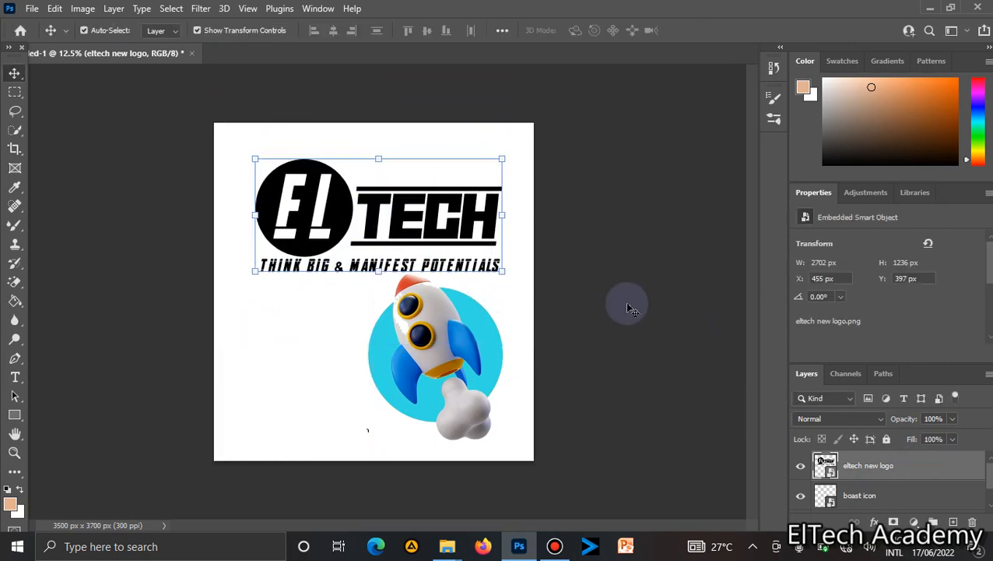
Scale the logo down to about 16.7% and position it centred near the top of the canvas.
left_click(506, 274)
mouse_move(505, 272)
left_mouse_down()
mouse_move(476, 260)
mouse_move(497, 264)
left_mouse_up()
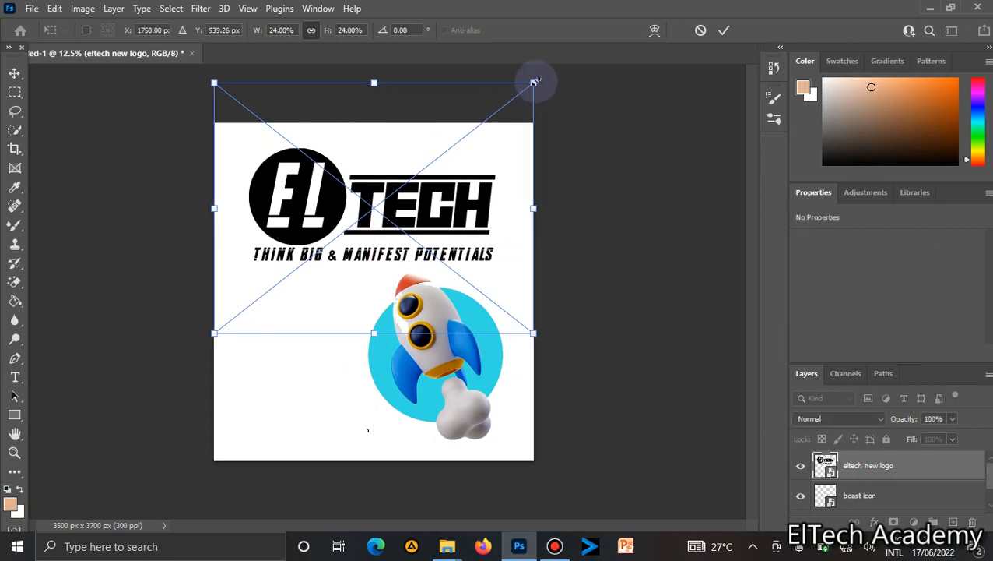
left_click_drag(530, 85, 435, 160)
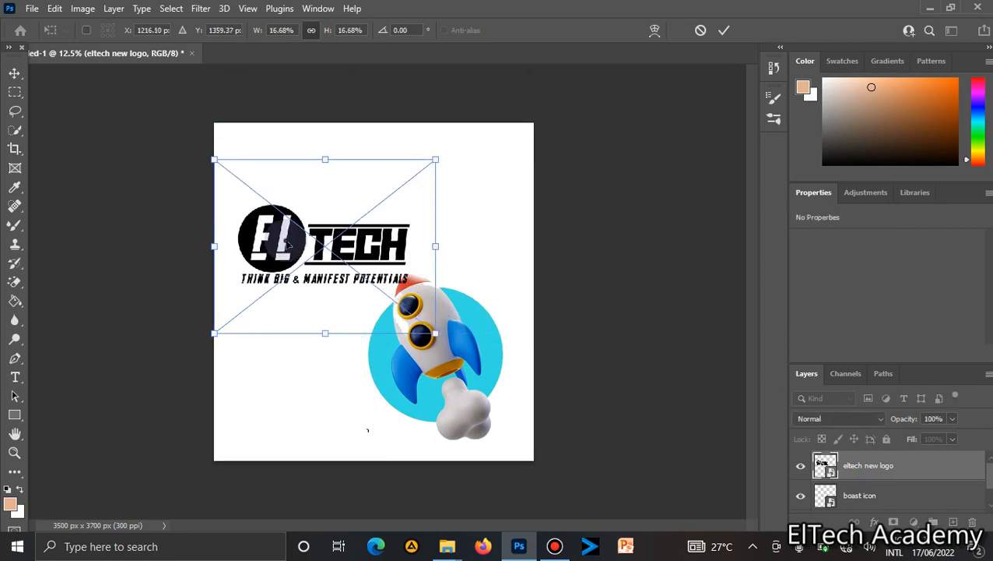
left_click_drag(288, 244, 340, 210)
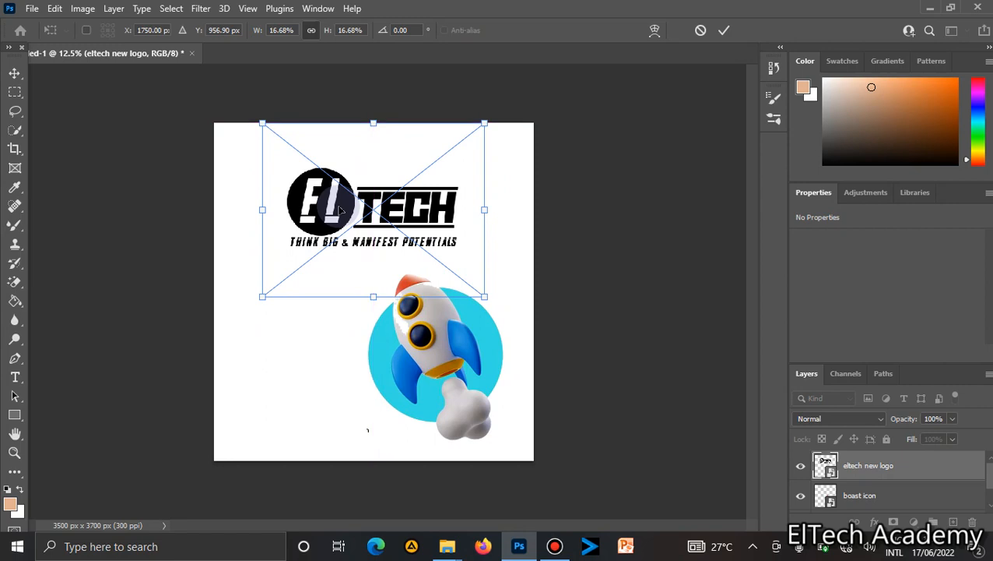
key("Return")
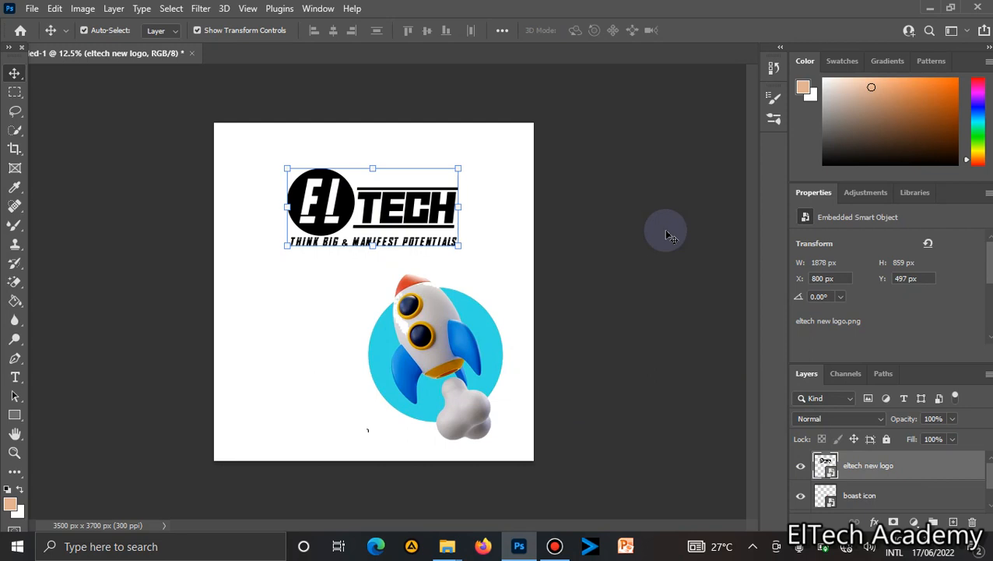
Rasterize the eltech new logo layer.
left_click(506, 207)
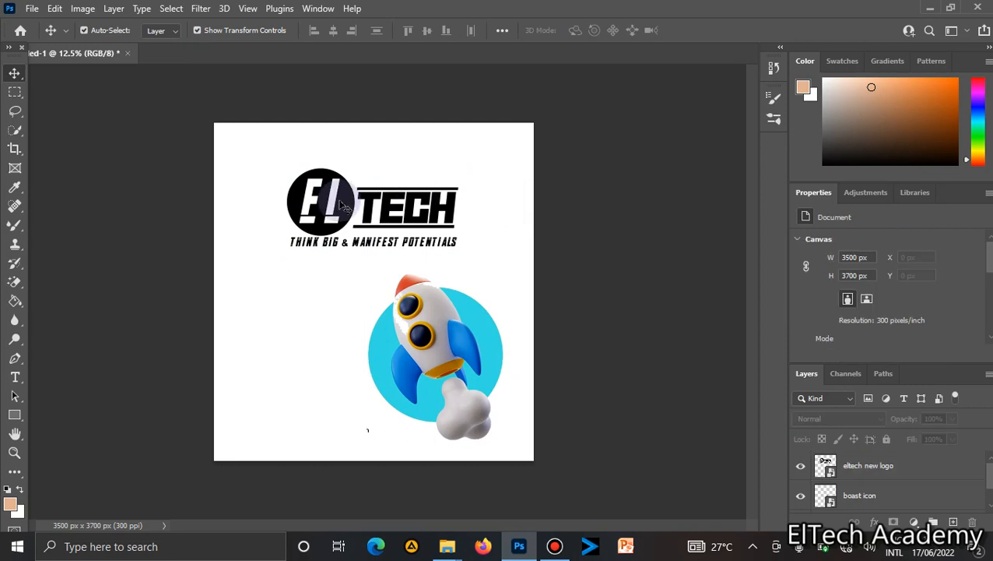
left_click(351, 210)
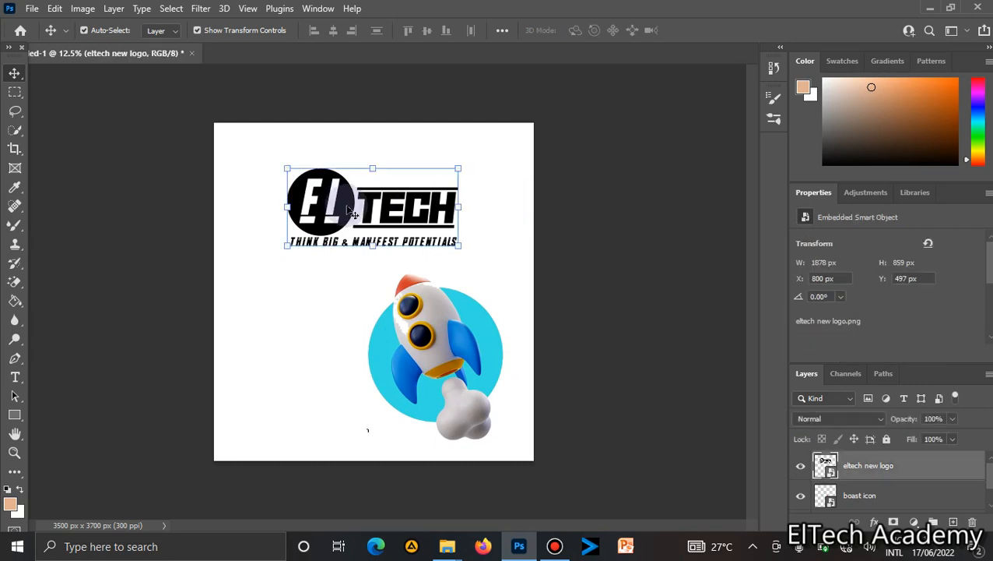
left_click(89, 10)
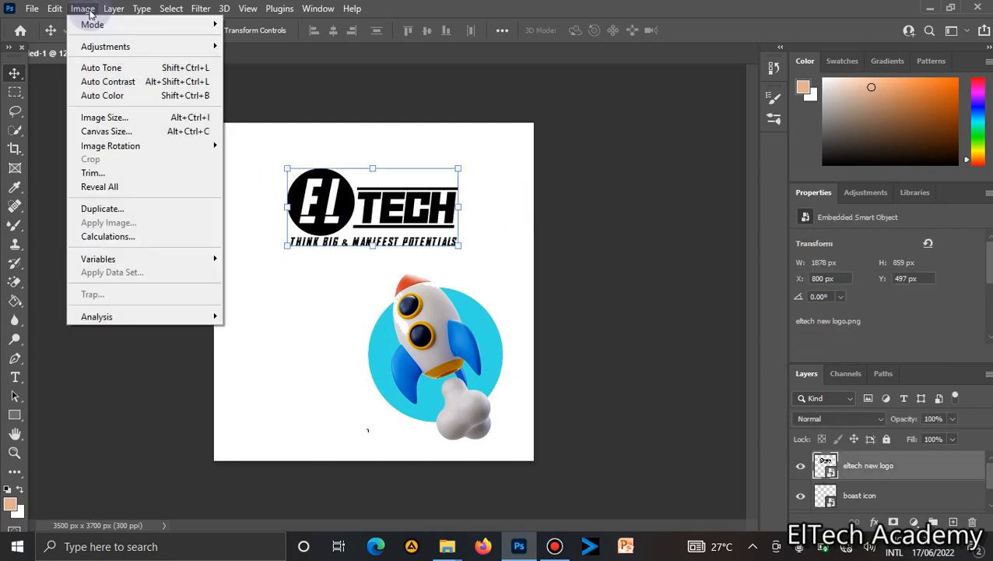
mouse_move(141, 50)
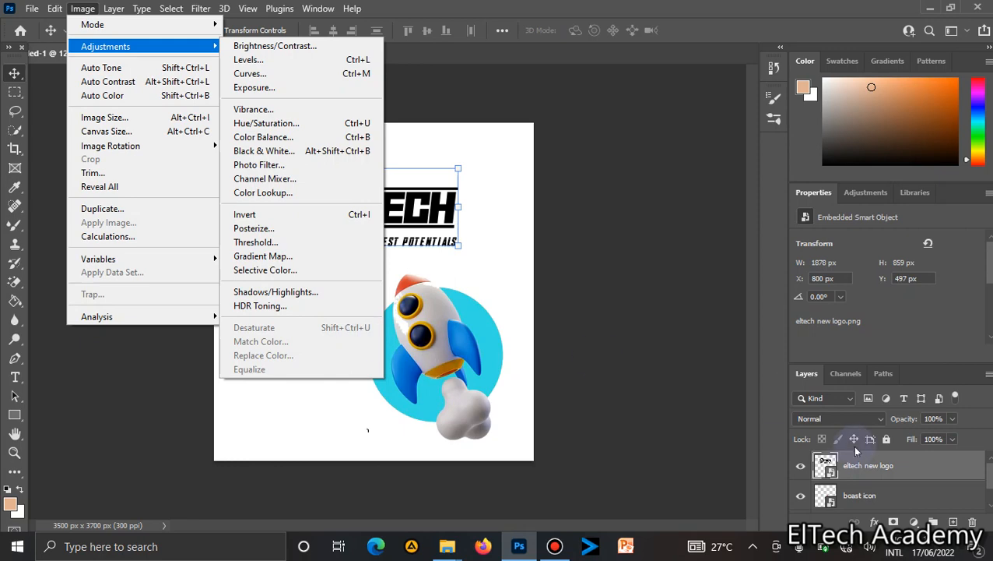
left_click(870, 471)
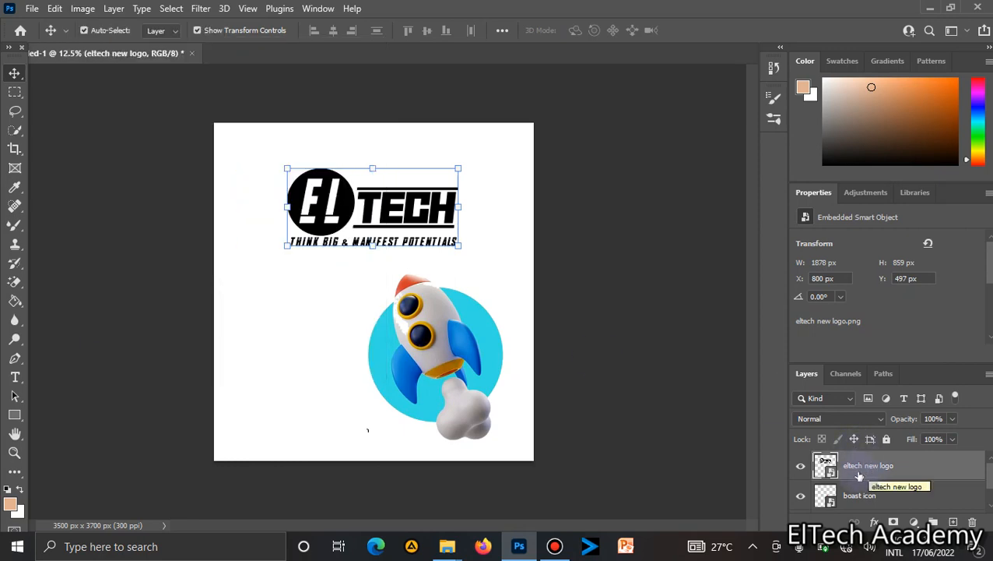
right_click(859, 476)
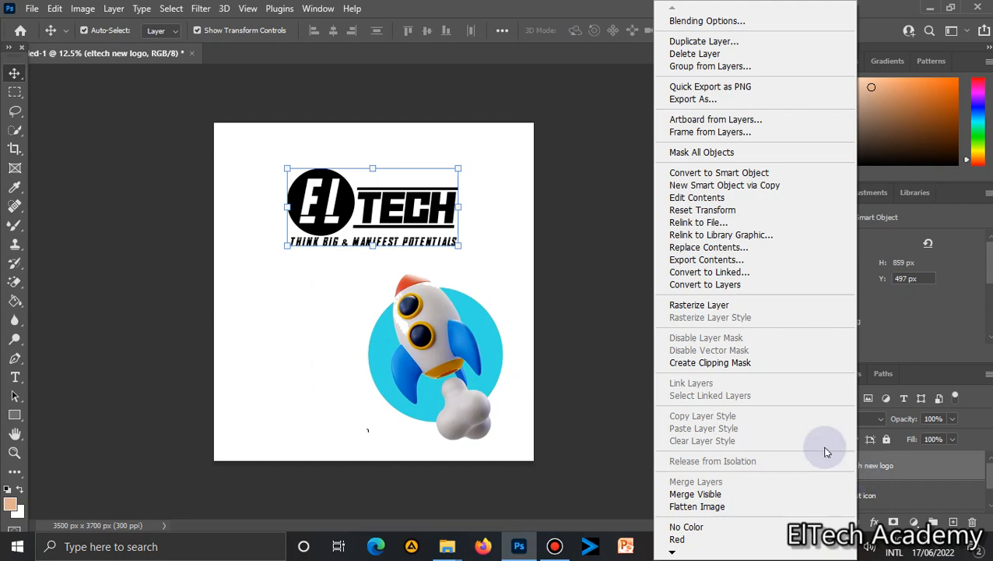
left_click(710, 306)
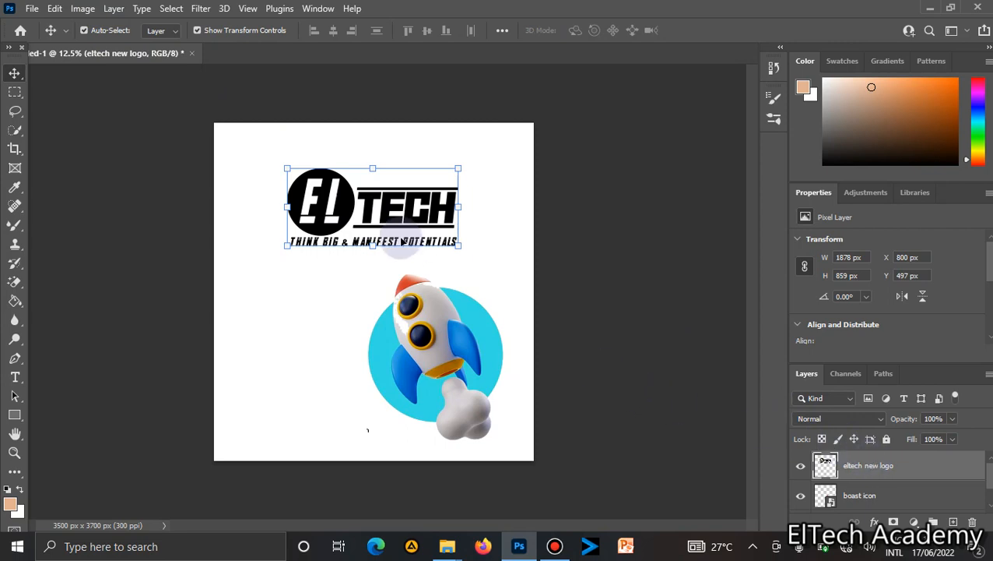
Open Replace Color for the logo and sample the logo's black as the colour to replace.
left_click(82, 10)
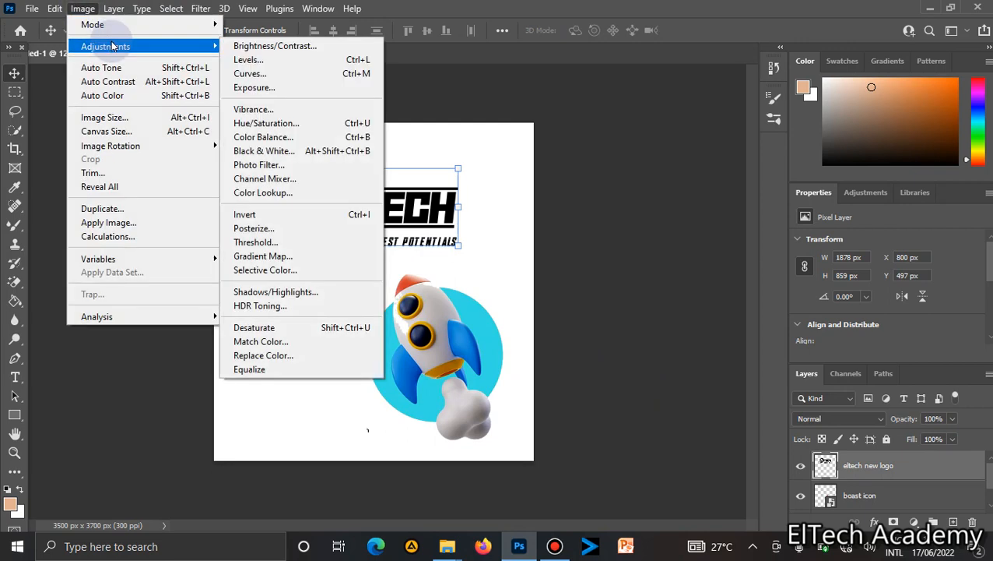
left_click(274, 357)
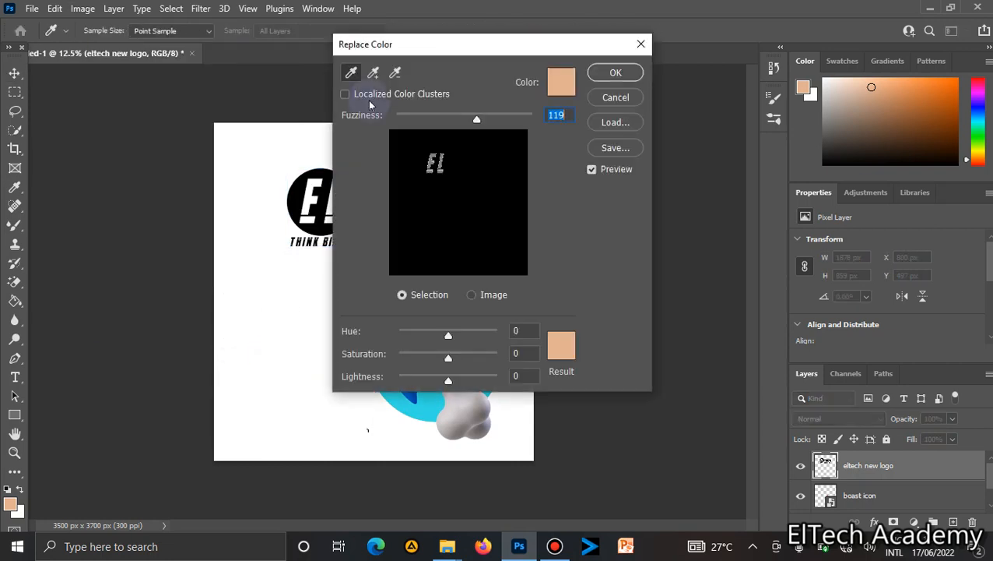
left_click_drag(482, 43, 658, 36)
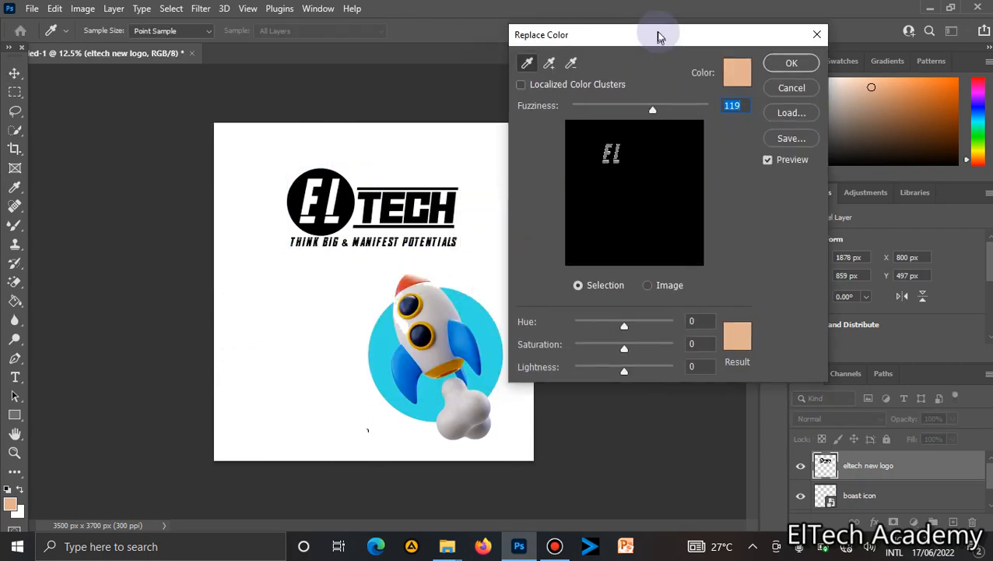
left_click(732, 73)
left_click(301, 187)
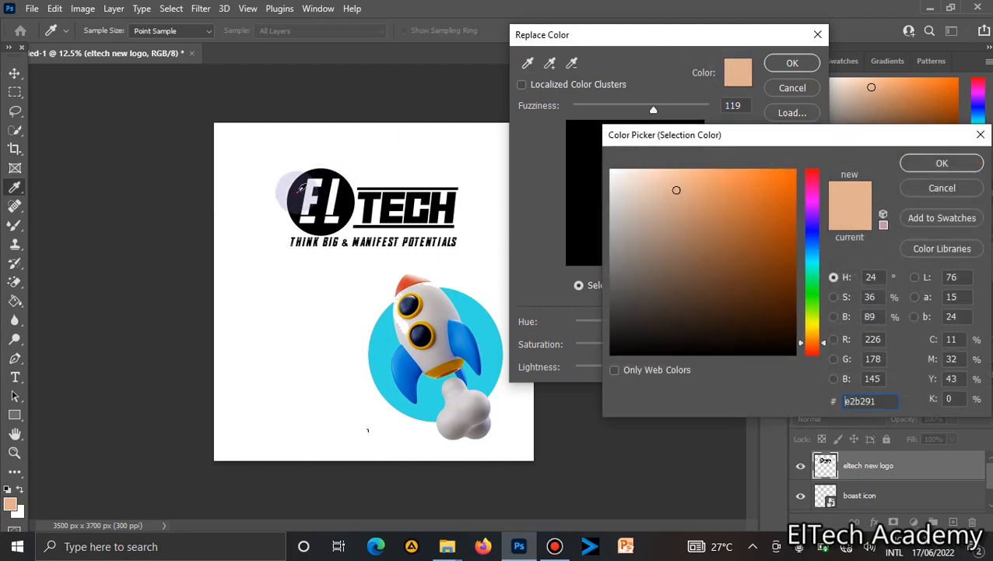
key("Return")
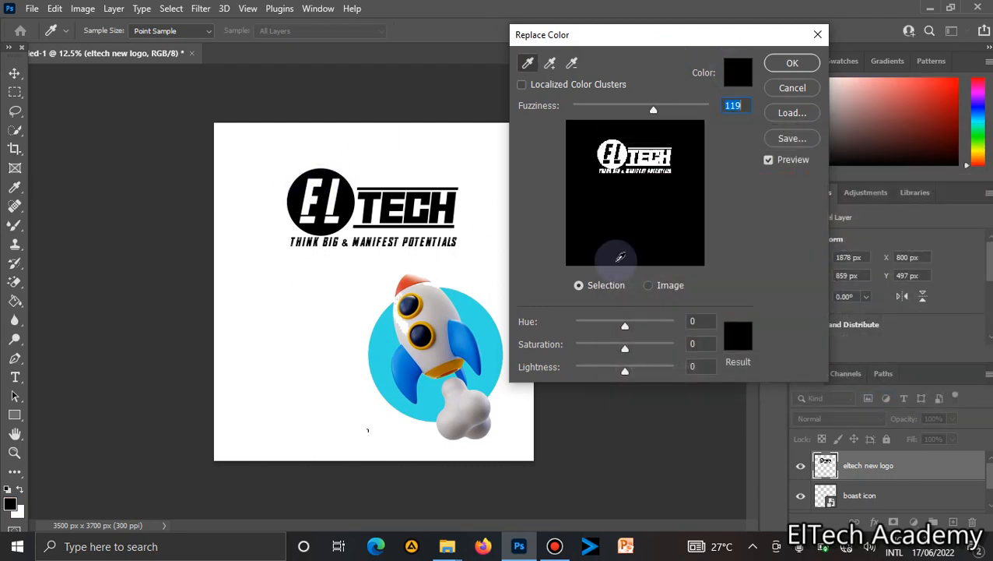
Set the replacement result colour to 231158 and apply the Replace Color adjustment to the logo.
left_click(742, 340)
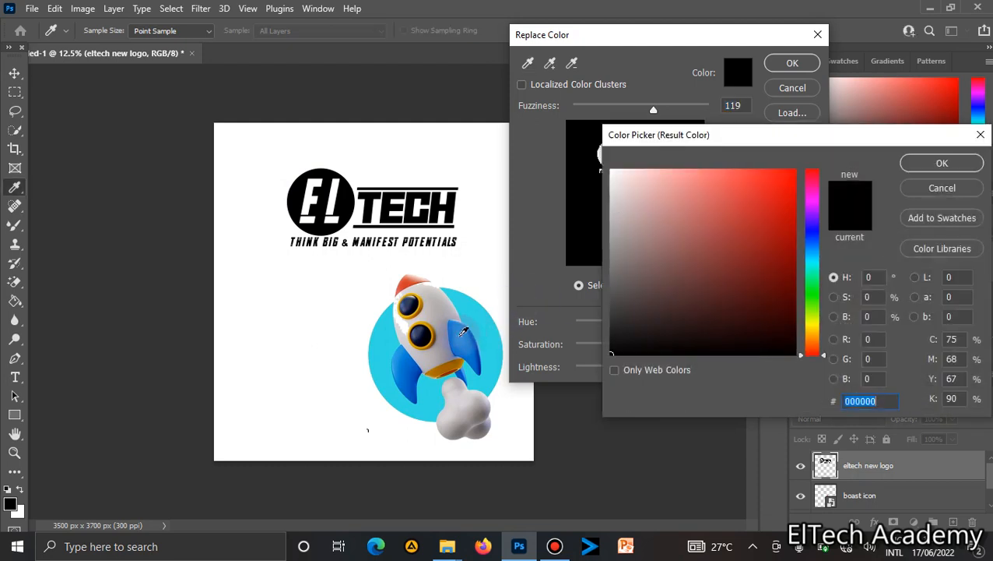
left_click(818, 232)
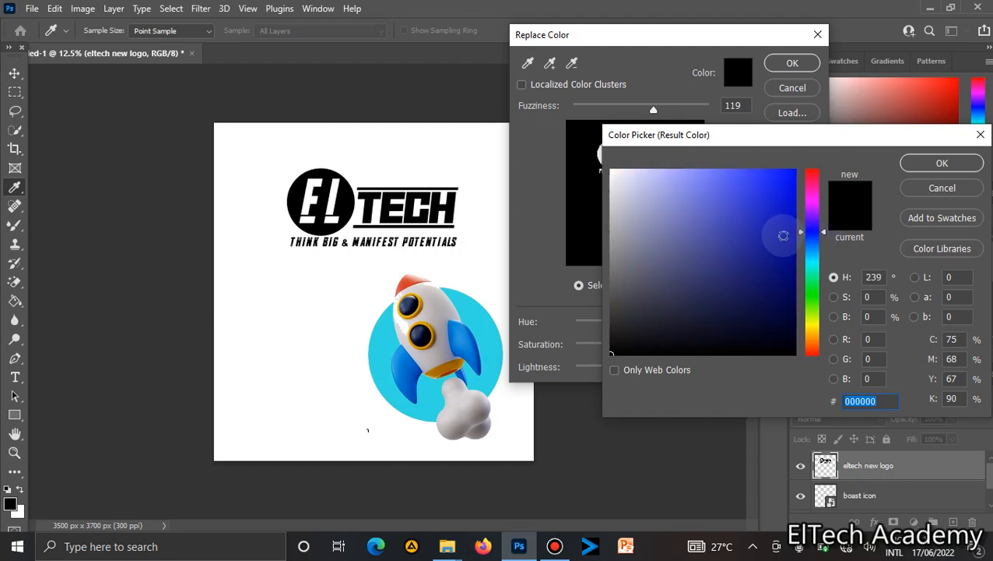
left_click(817, 251)
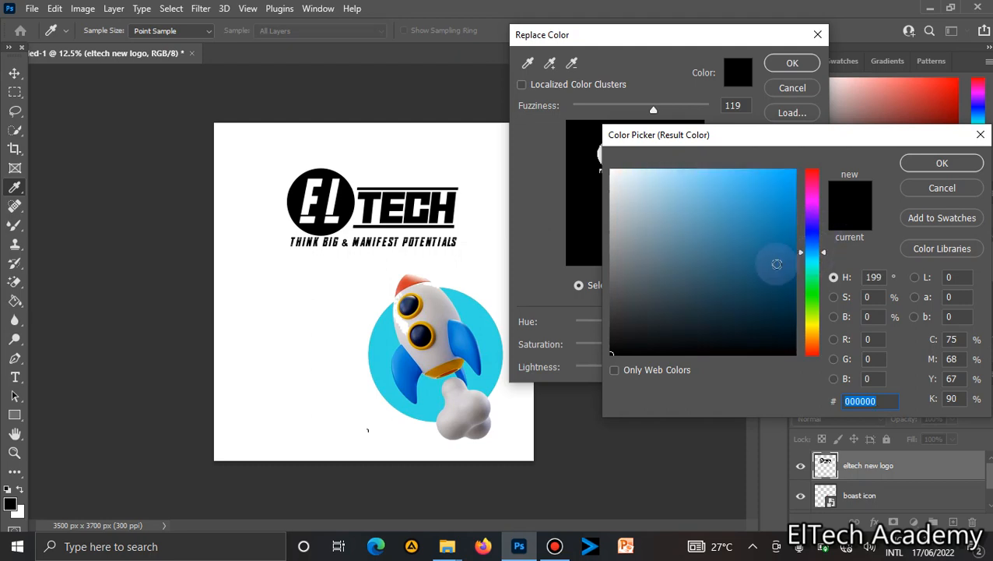
left_click(776, 264)
left_click(784, 278)
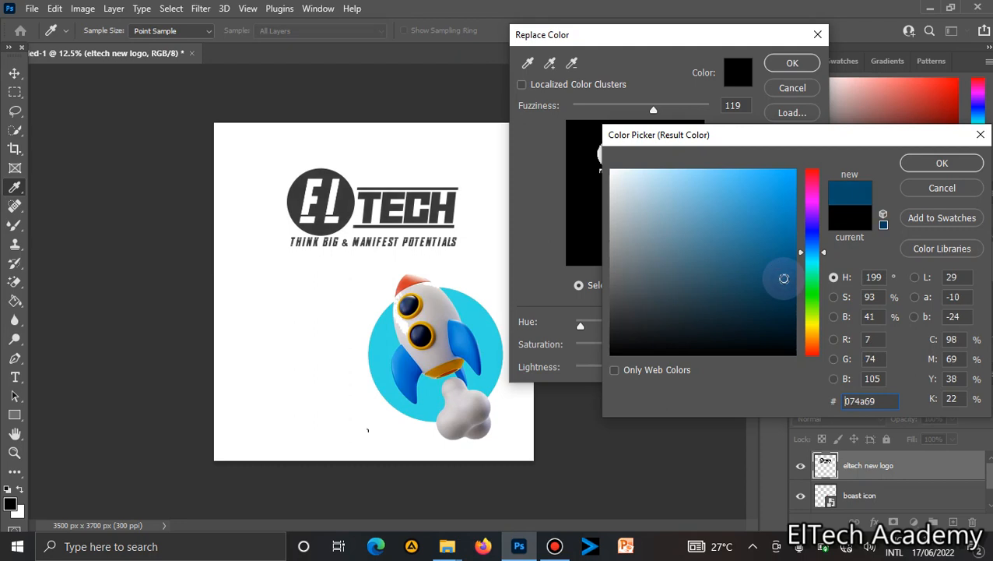
left_click(815, 225)
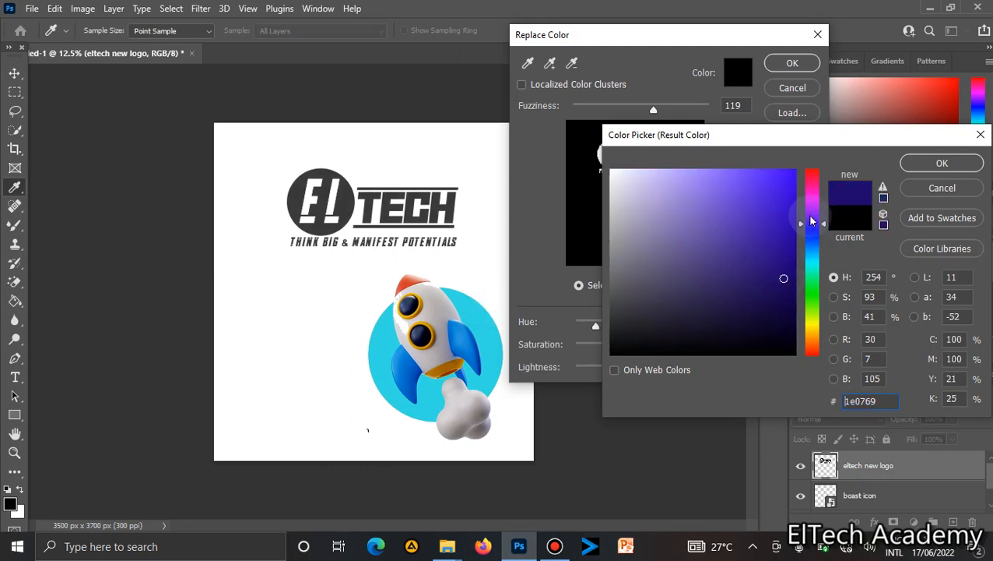
left_click(763, 304)
left_click(761, 291)
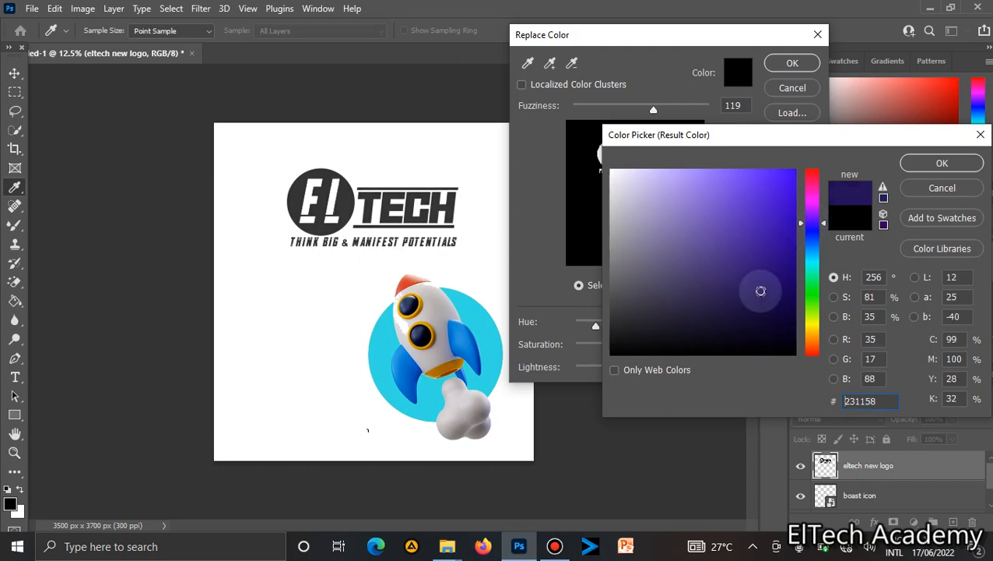
key("Return")
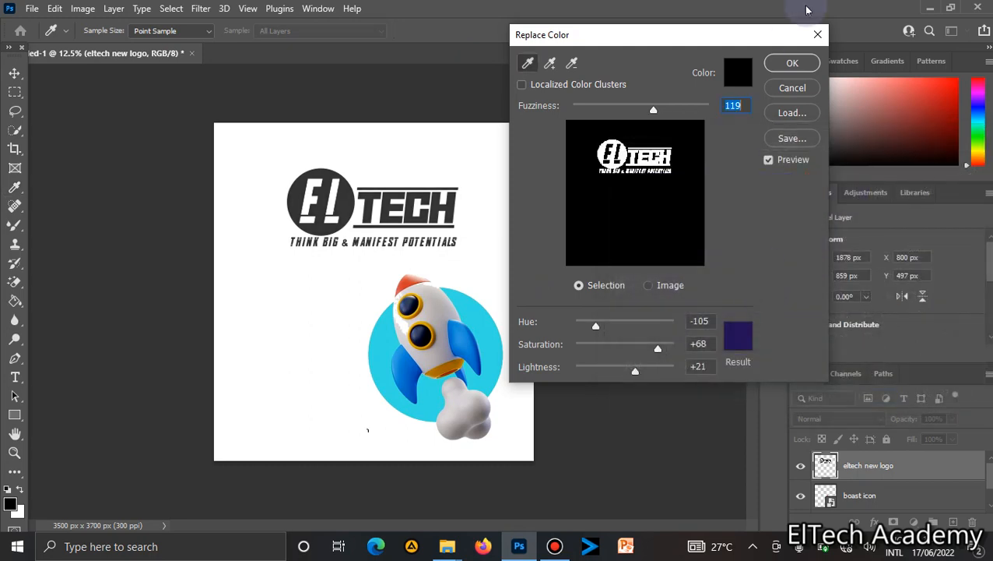
left_click(793, 63)
key("v")
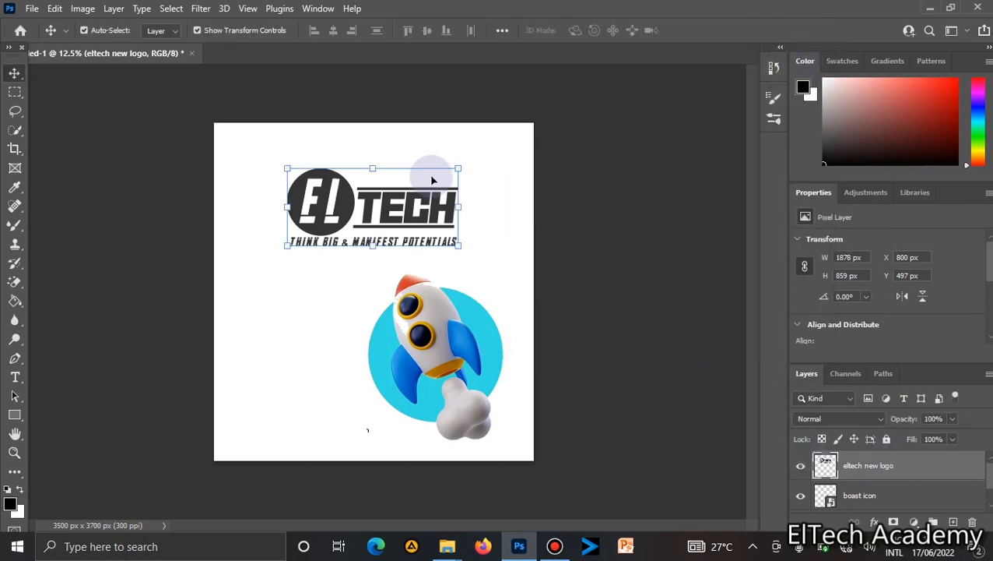
Try replacing the logo's colour again with a result colour of 473316 in Replace Color.
left_click(81, 8)
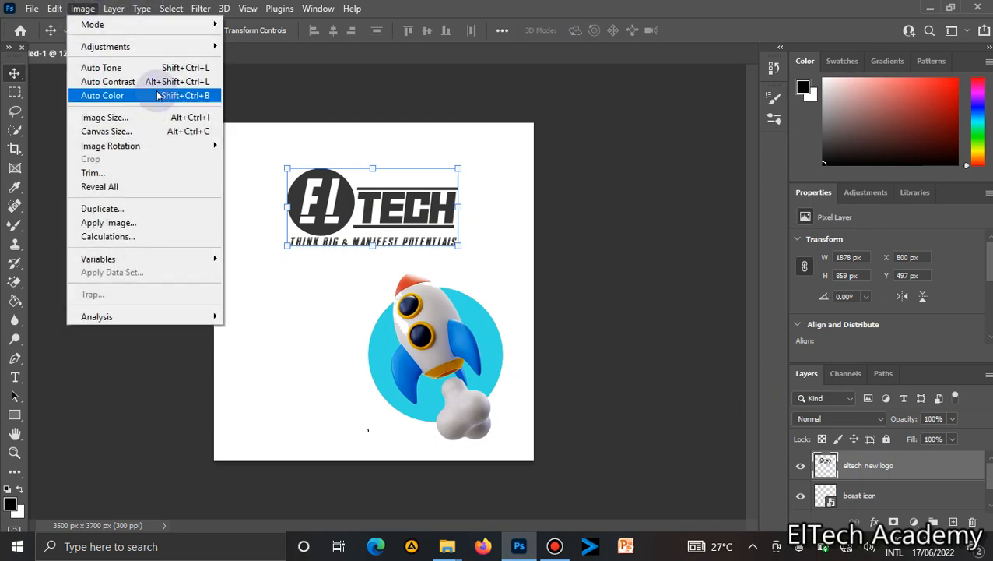
mouse_move(171, 47)
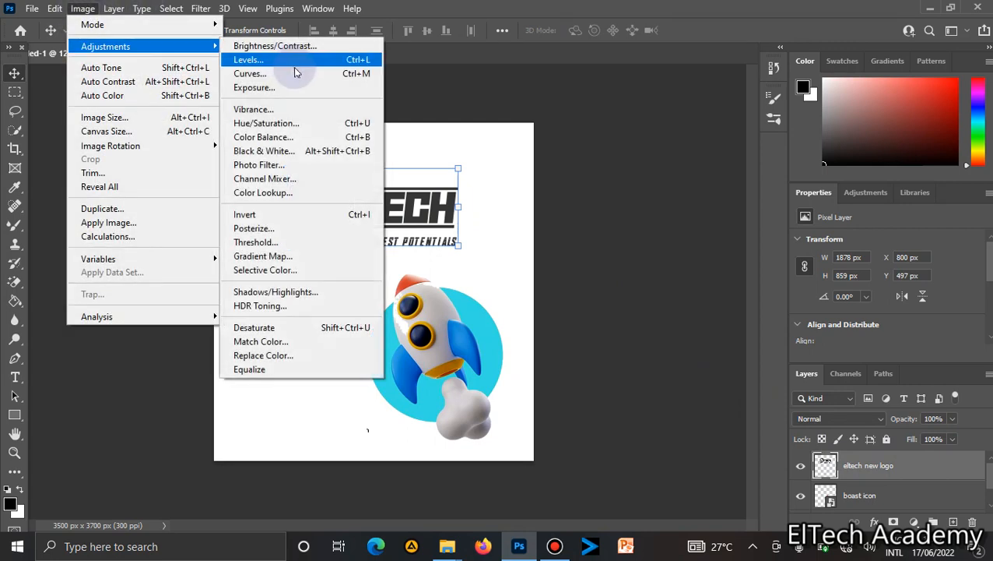
left_click(263, 355)
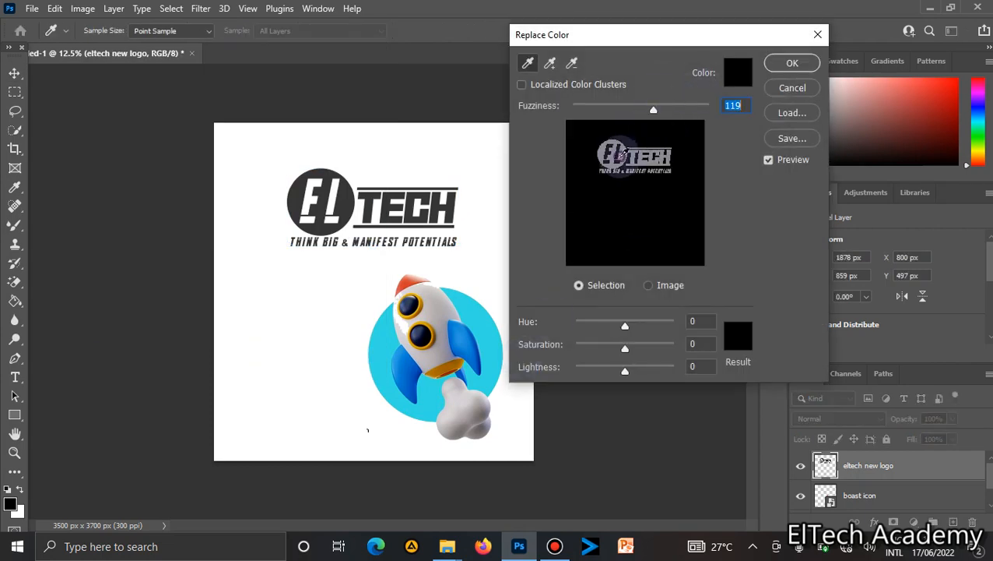
left_click(623, 150)
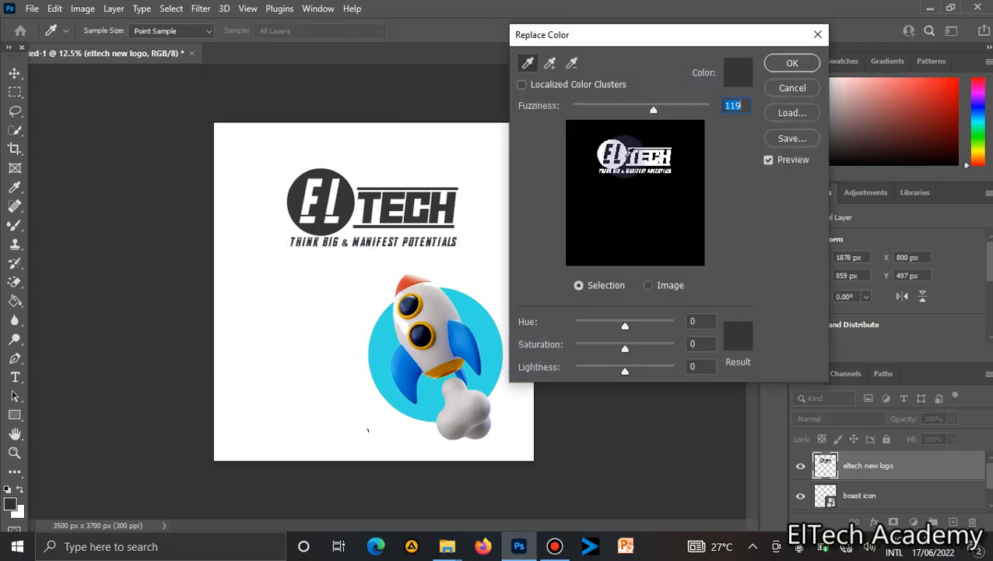
left_click(741, 336)
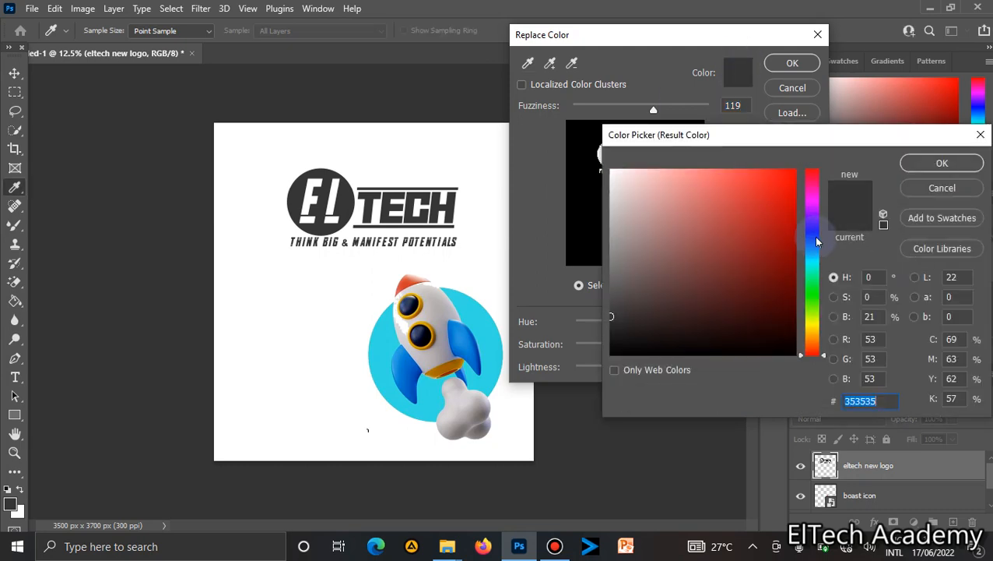
left_click(813, 236)
left_click(764, 303)
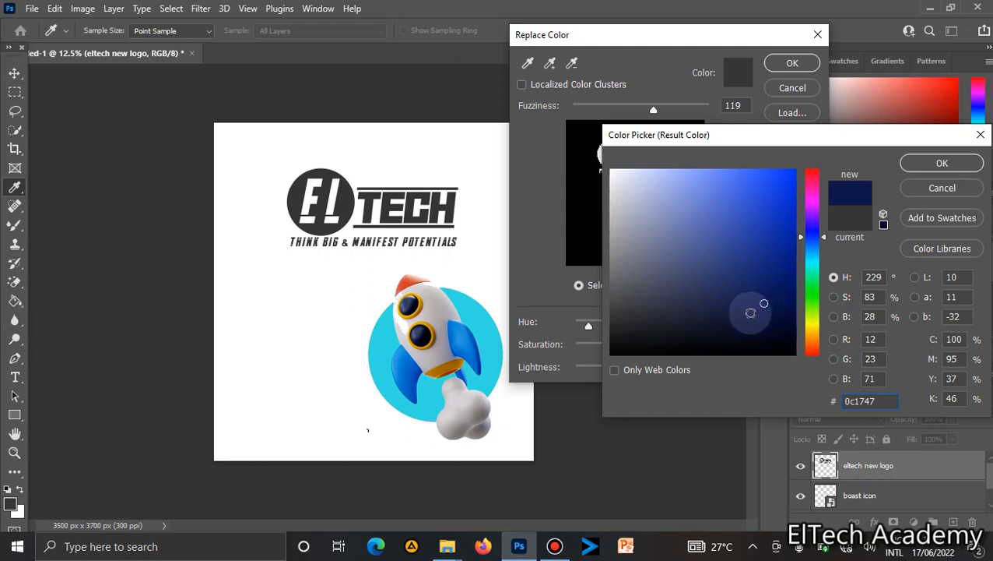
left_click(745, 279)
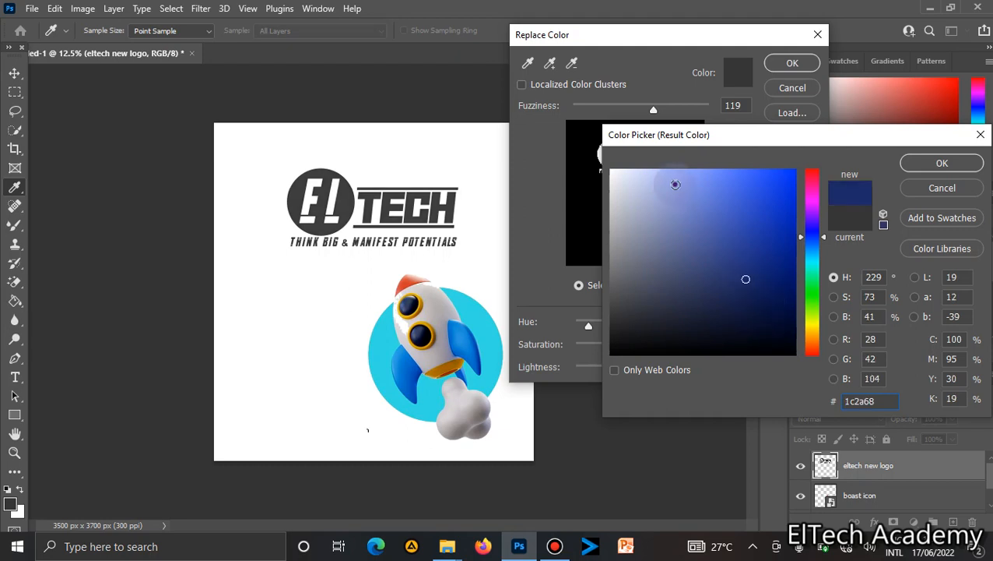
left_click(675, 184)
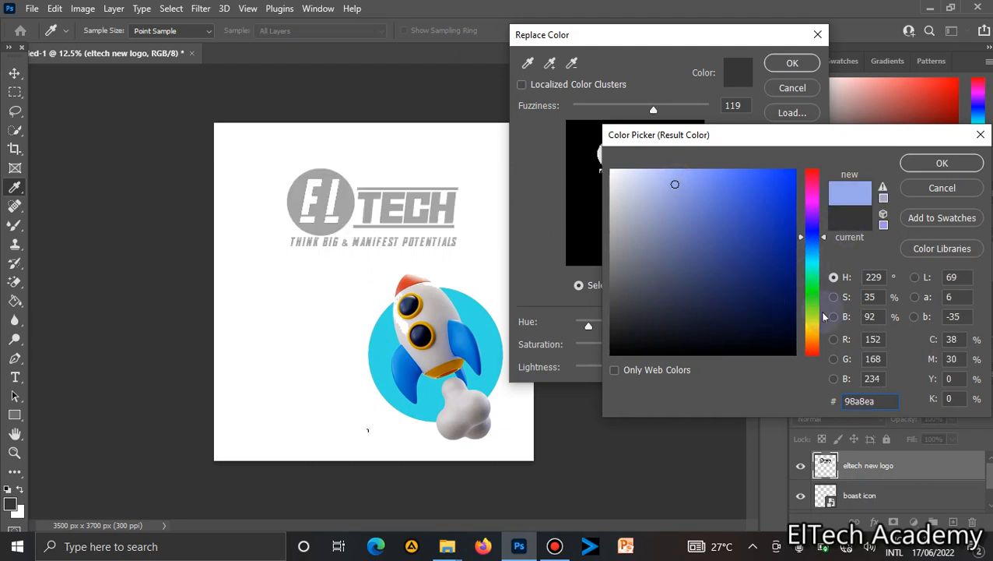
left_click(812, 336)
left_click(793, 317)
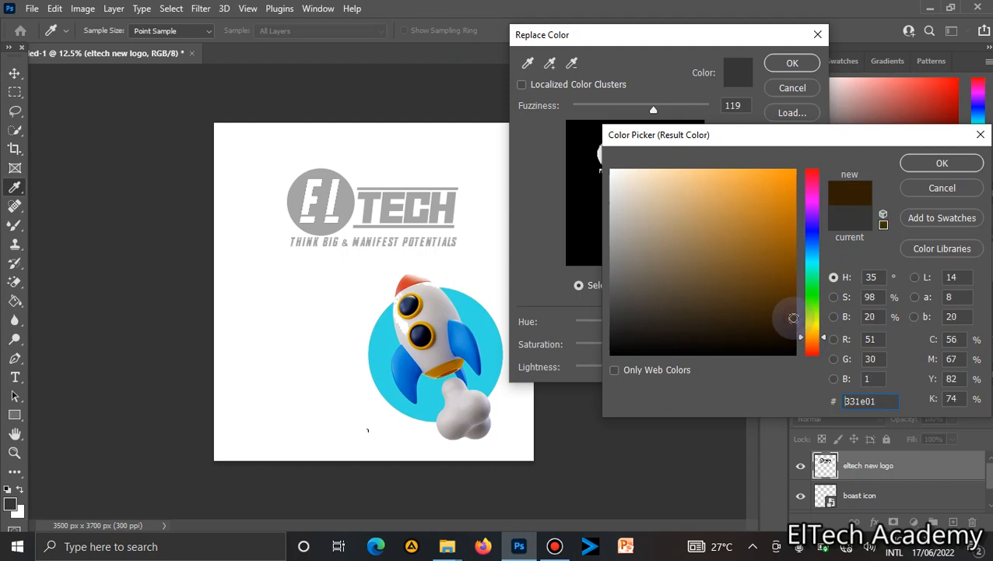
left_click(738, 303)
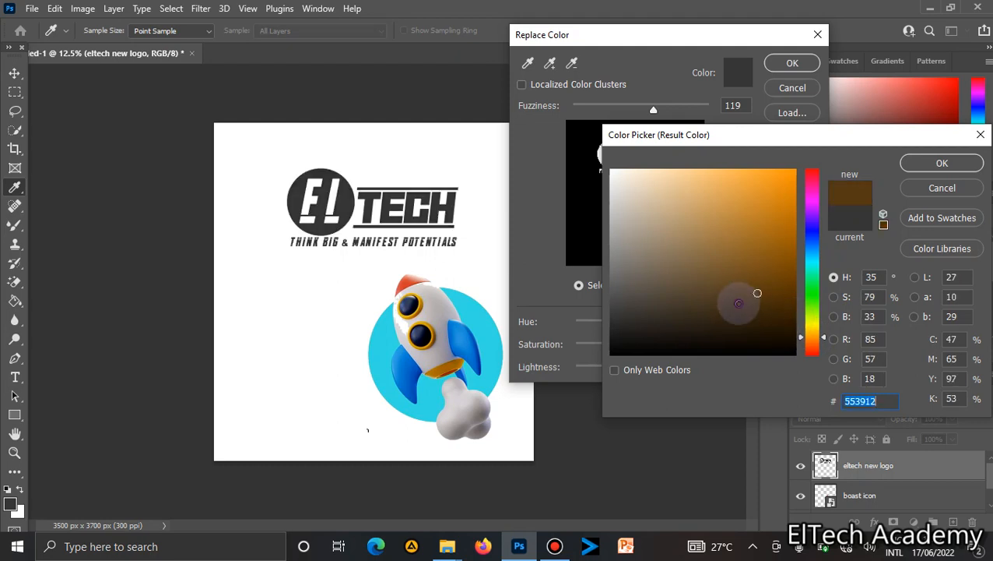
left_click(938, 164)
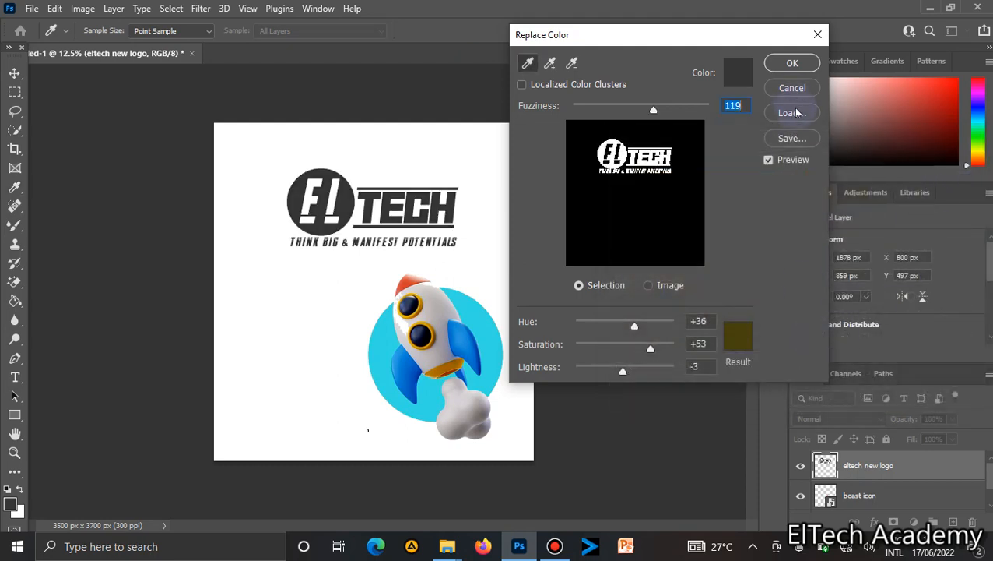
left_click(792, 87)
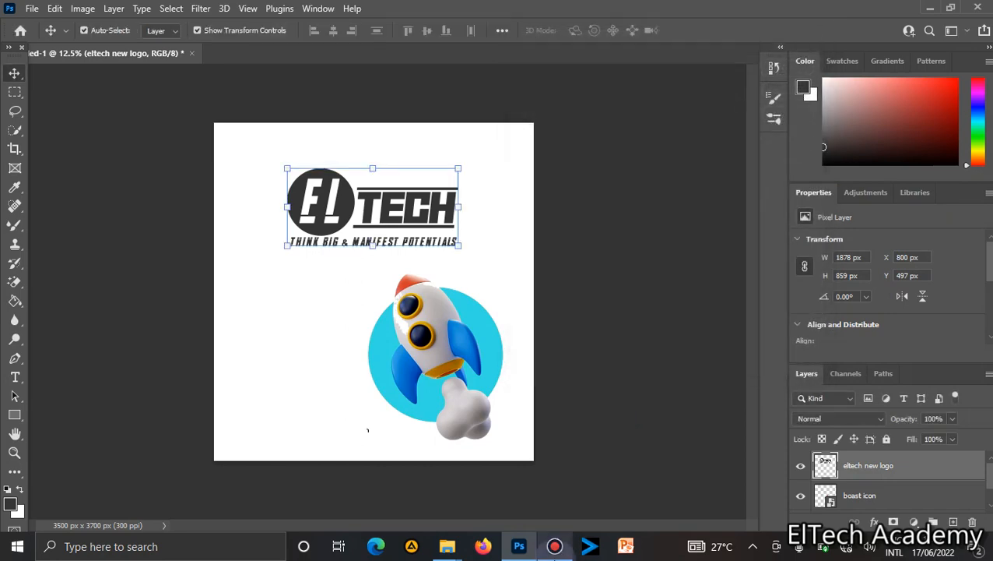
Move the logo slightly up and to the left near the top of the canvas.
left_click(554, 547)
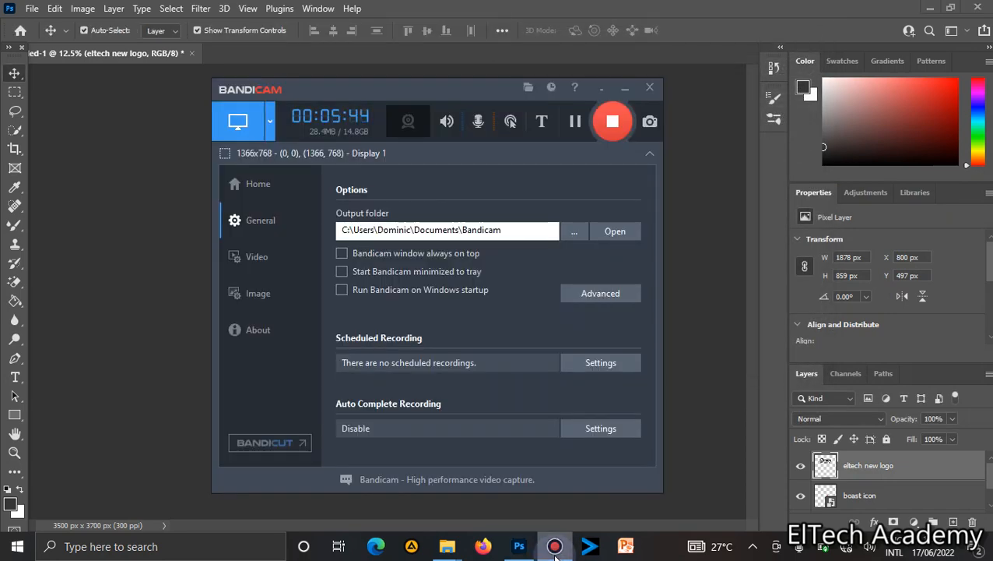
left_click(555, 547)
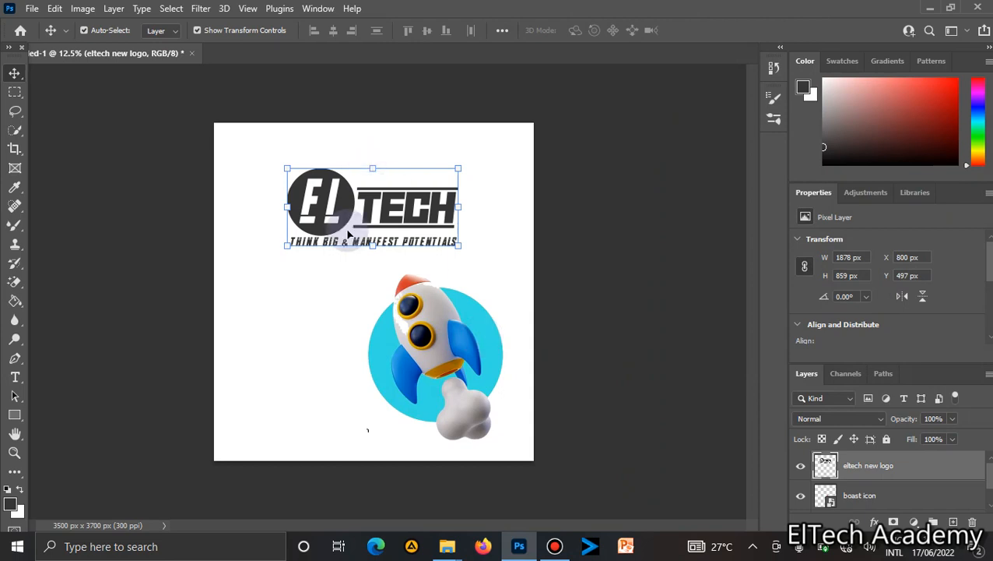
mouse_move(340, 200)
left_mouse_down()
mouse_move(340, 215)
mouse_move(333, 182)
left_mouse_up()
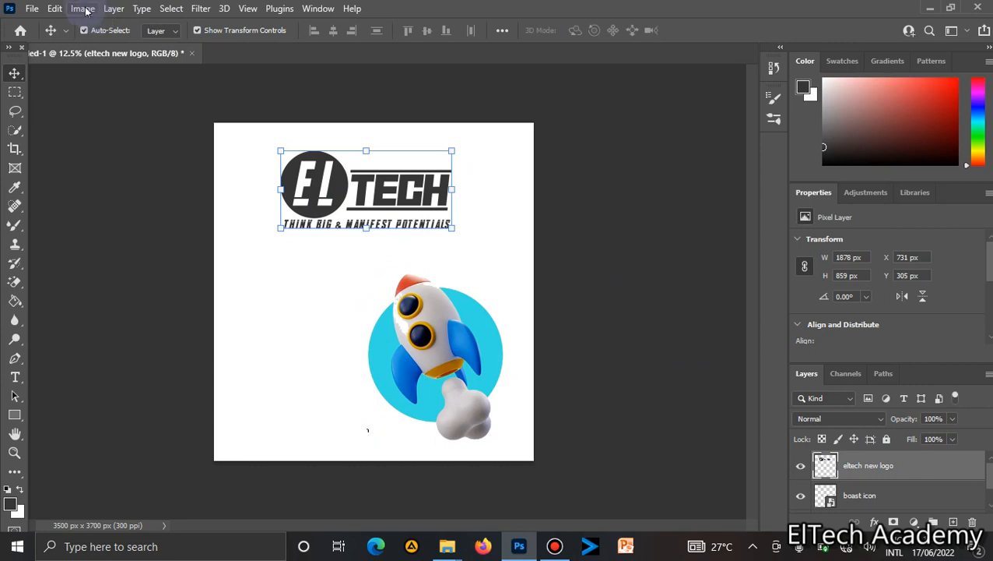
Move the ElTech logo slightly down from the top of the canvas.
mouse_move(337, 198)
left_mouse_down()
mouse_move(337, 234)
mouse_move(337, 211)
left_mouse_up()
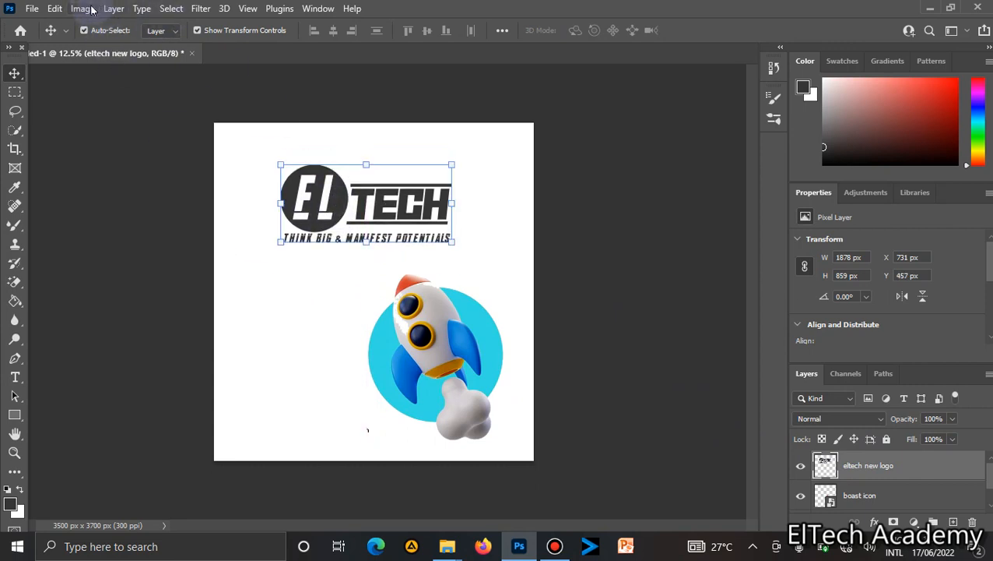
left_click(83, 9)
left_click(114, 8)
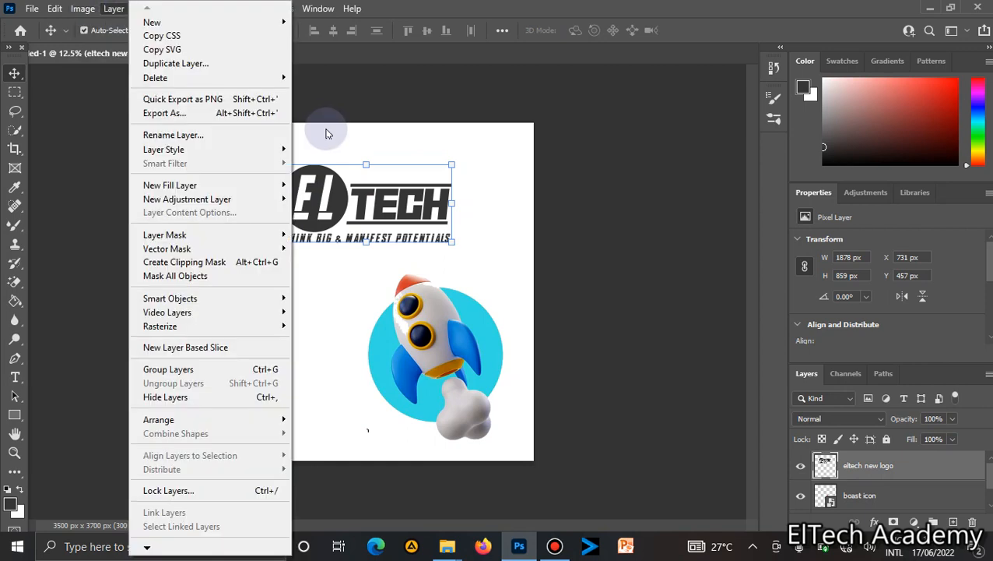
left_click(350, 218)
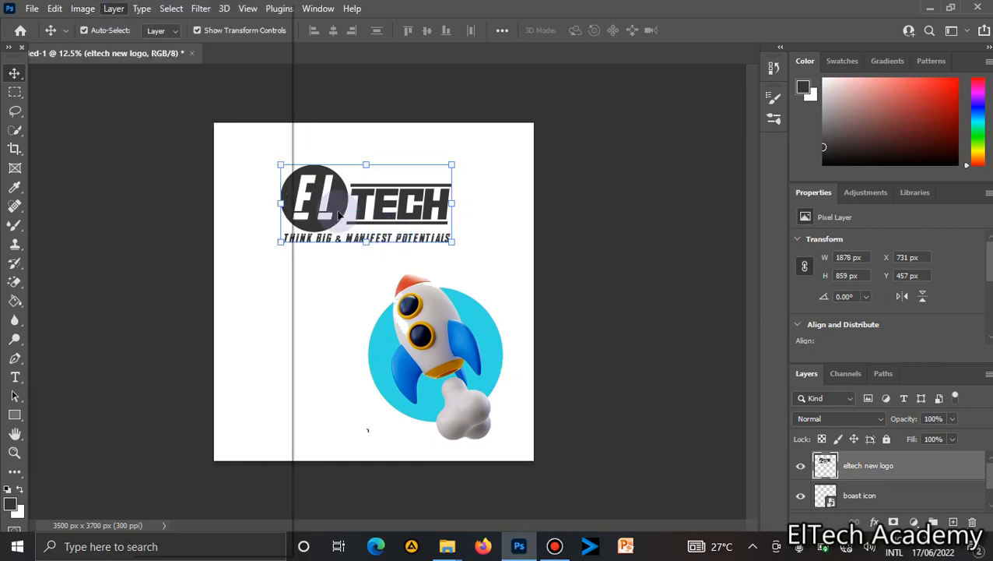
left_click_drag(341, 215, 340, 216)
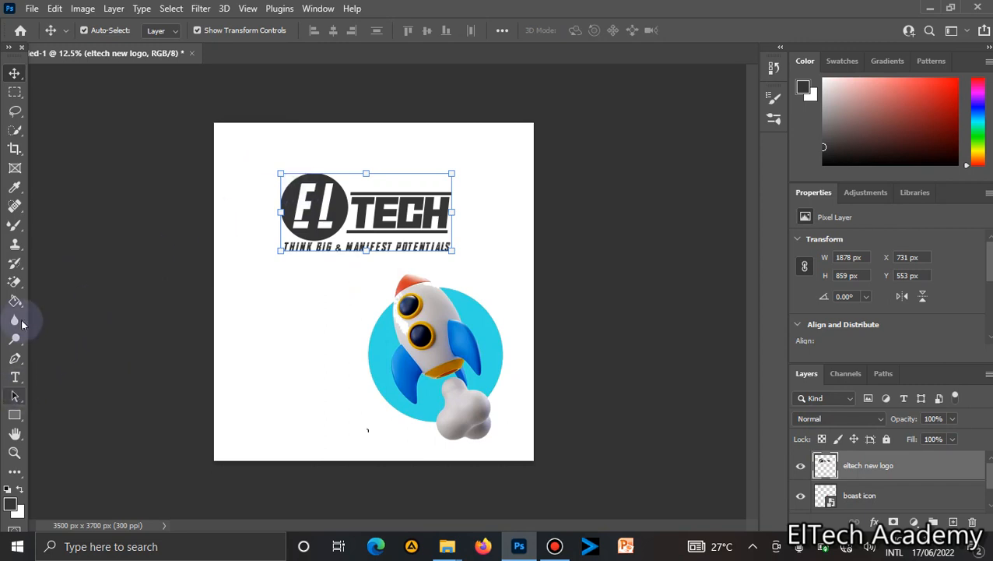
left_click(16, 287)
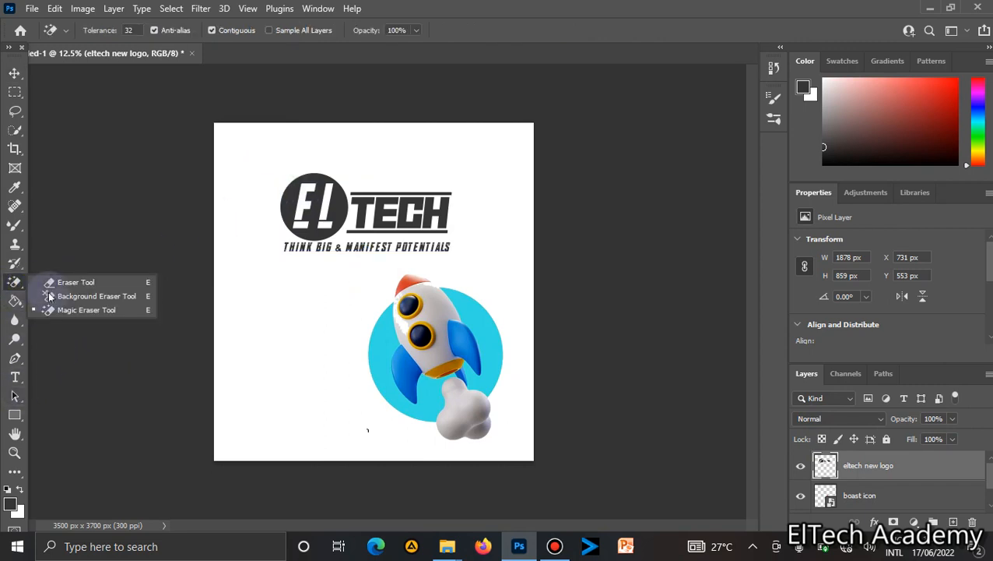
left_click(80, 310)
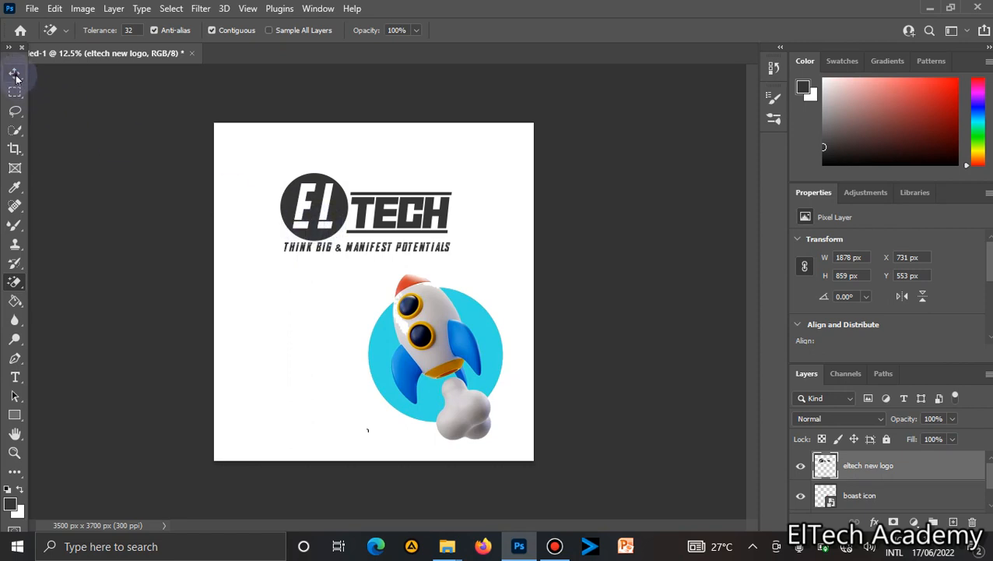
left_click(14, 72)
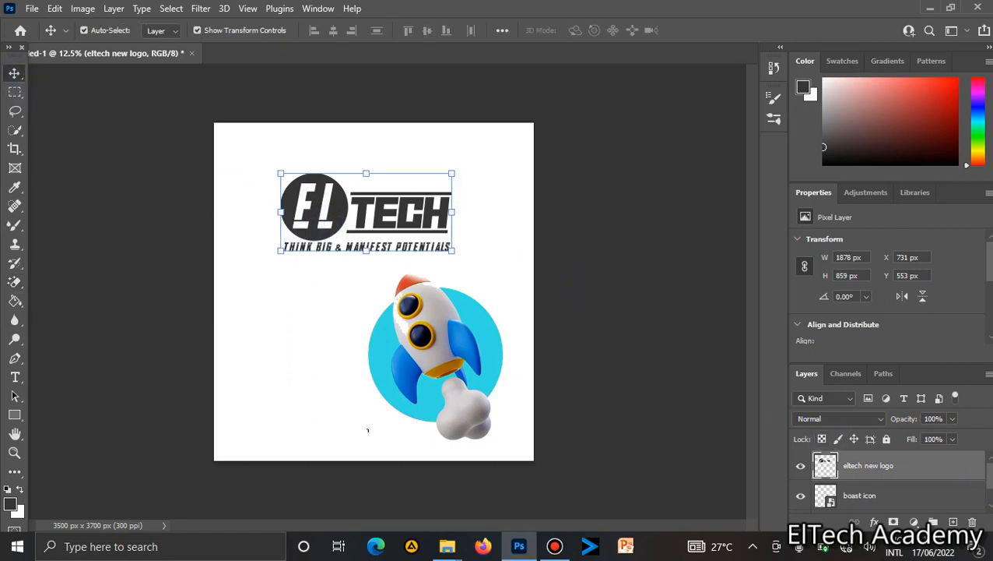
Hide the Background layer to view the logo and rocket on transparency.
scroll(896, 479, "down", 1)
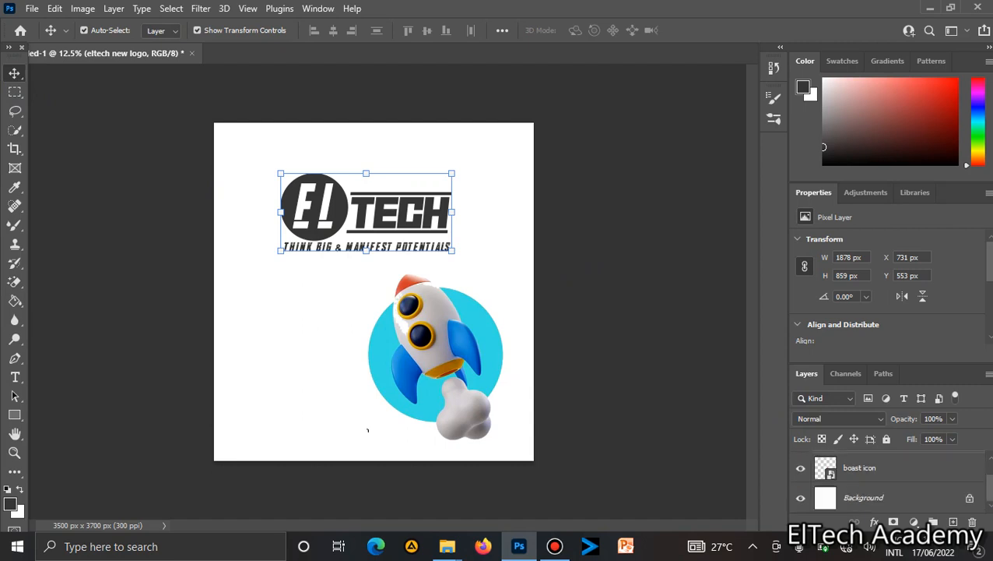
left_click(801, 497)
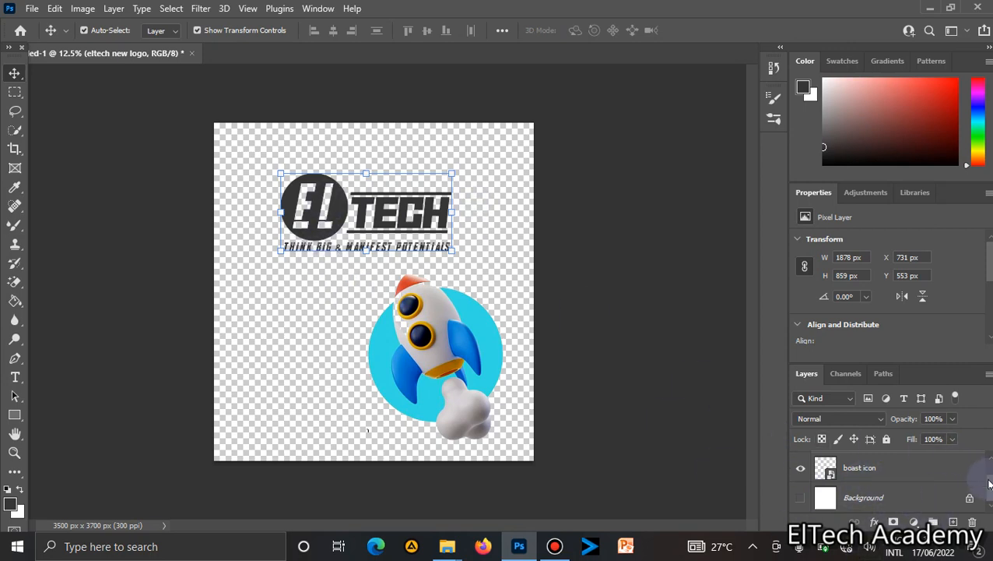
scroll(973, 467, "up", 2)
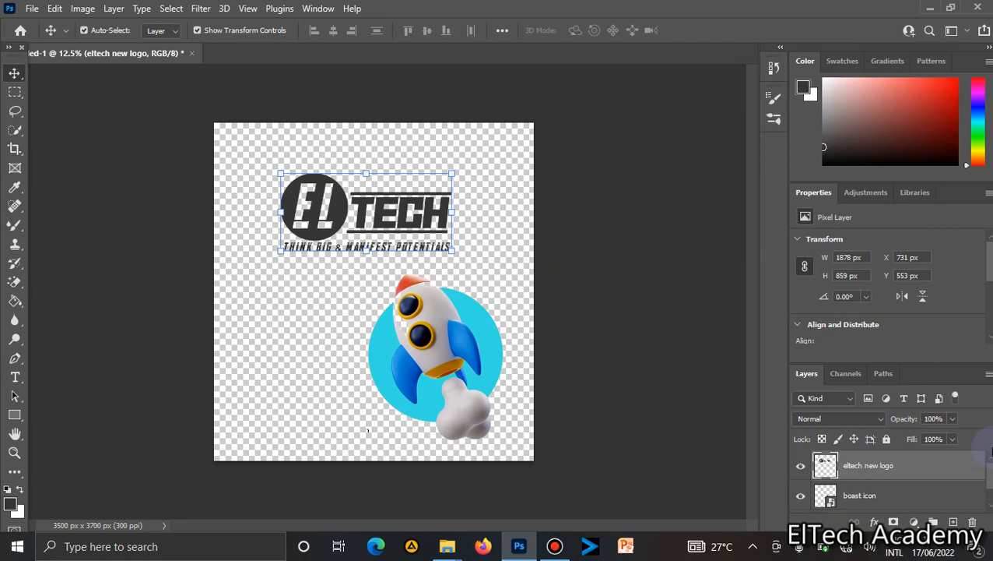
right_click(892, 475)
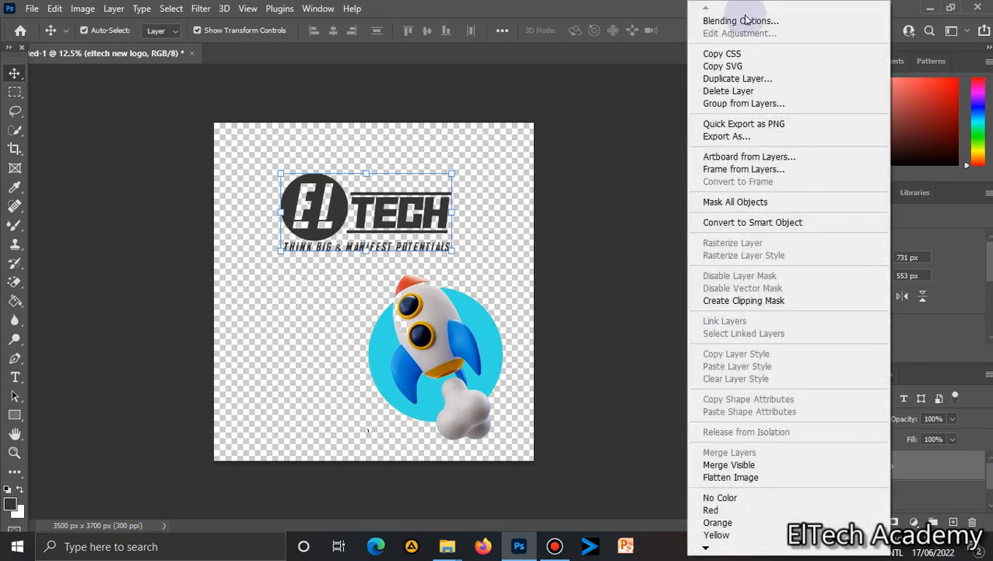
left_click(743, 21)
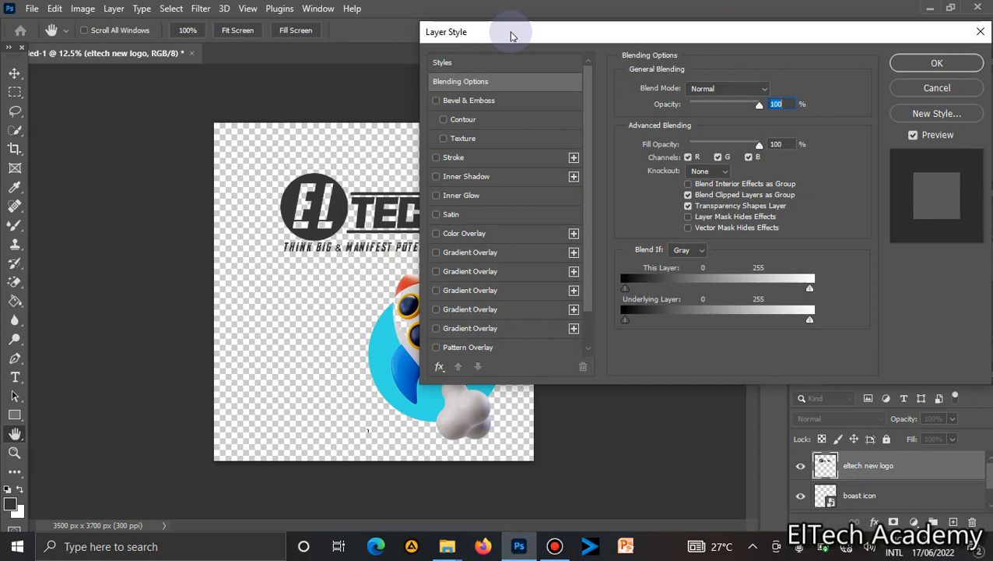
left_click_drag(511, 33, 586, 22)
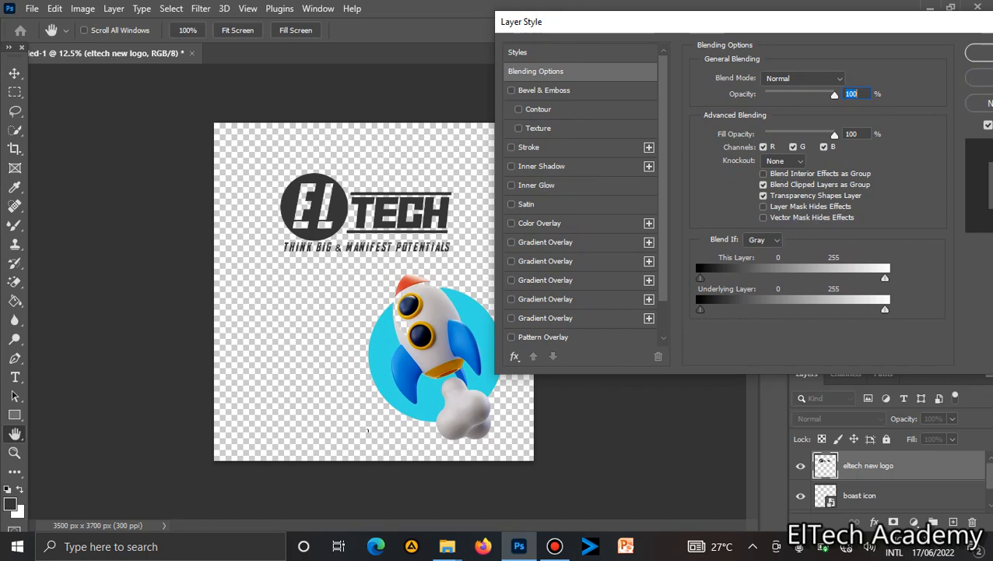
left_click(989, 77)
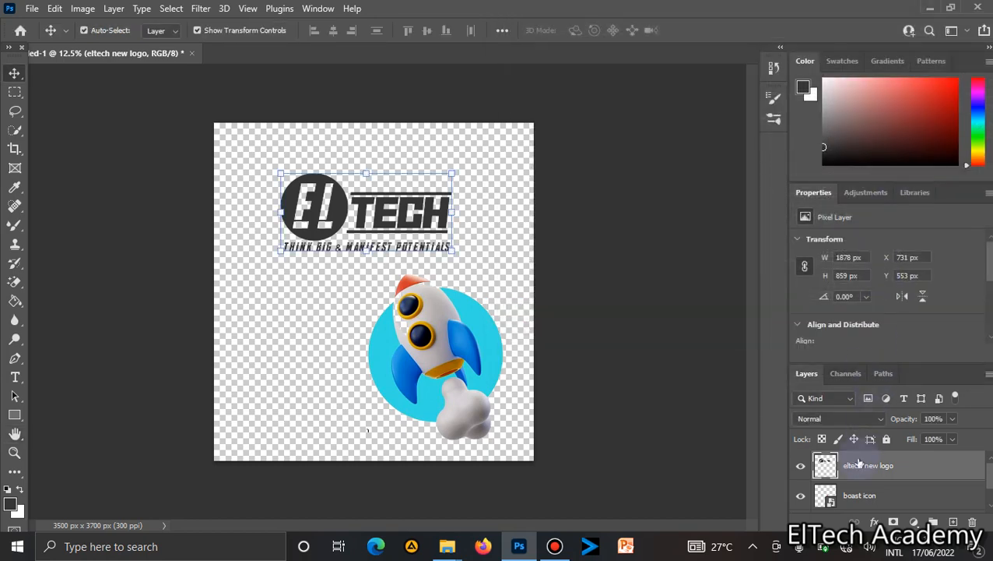
Apply a Color Overlay to the logo layer at 100% opacity using the dark navy colour 080b34.
right_click(860, 465)
left_click(701, 21)
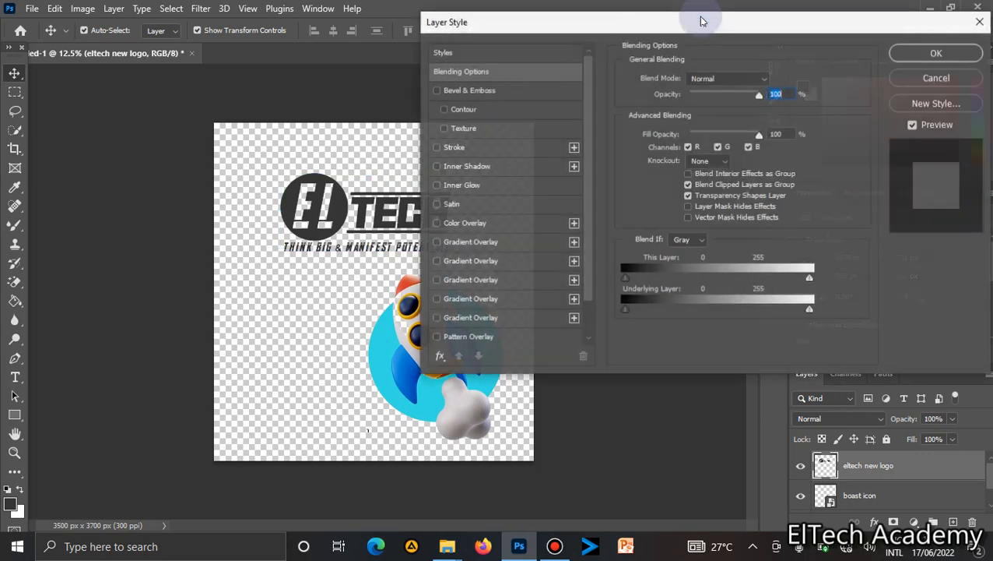
left_click(436, 224)
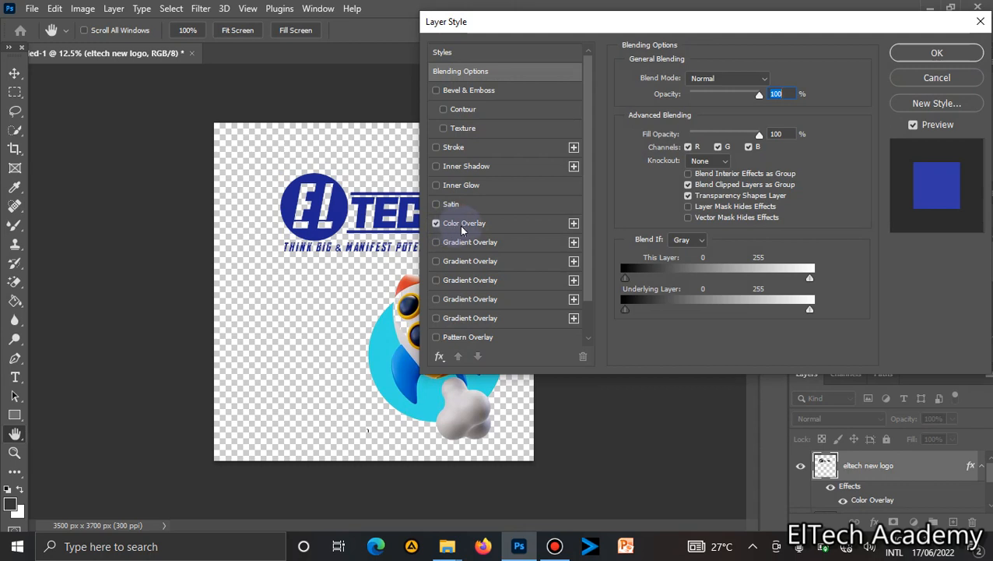
left_click(461, 227)
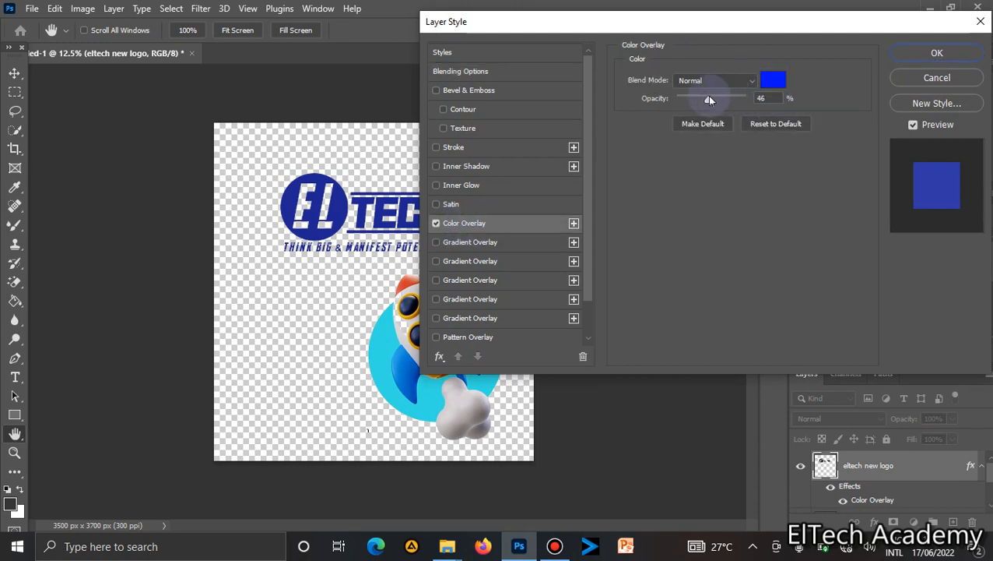
left_click_drag(708, 103, 750, 101)
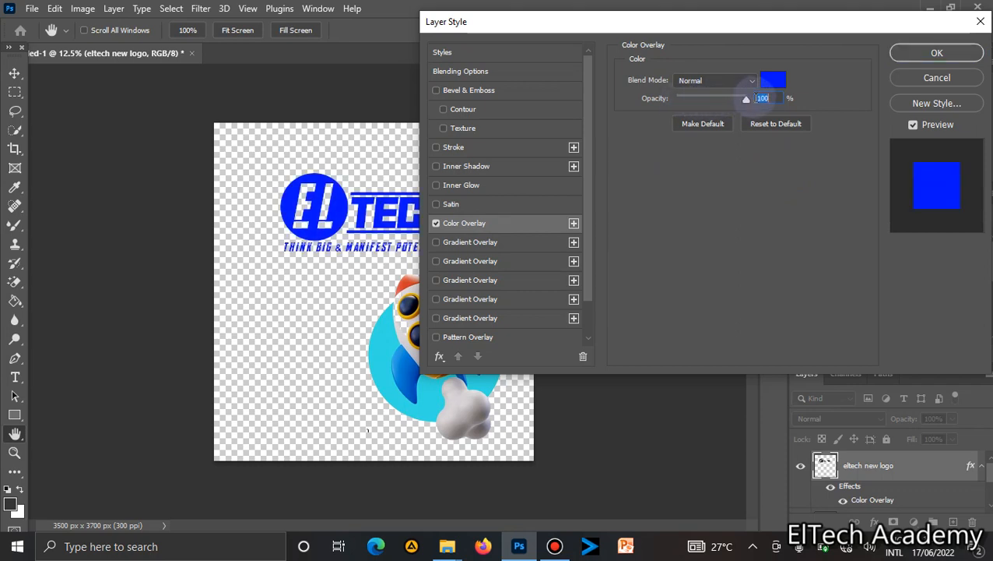
left_click(773, 81)
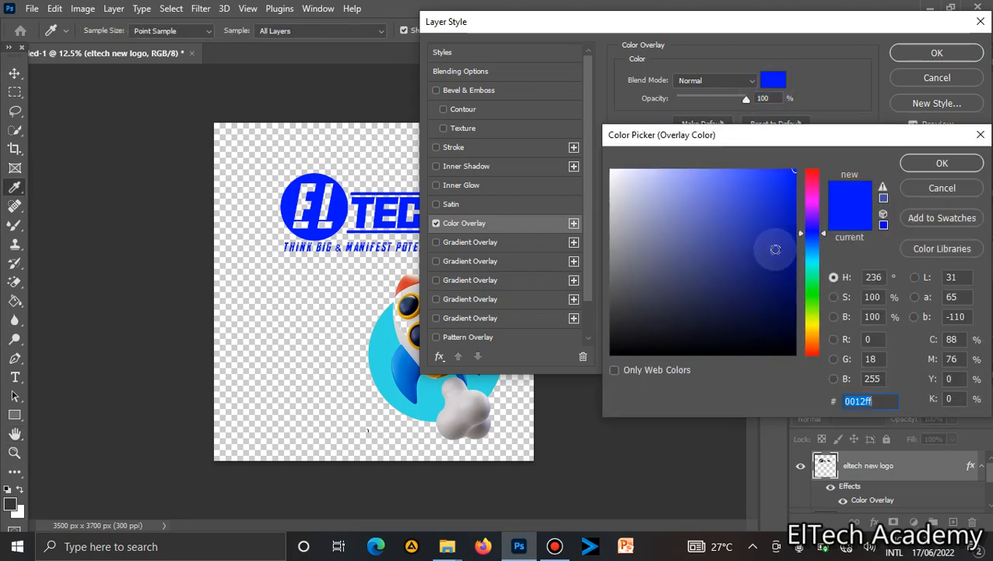
left_click(767, 317)
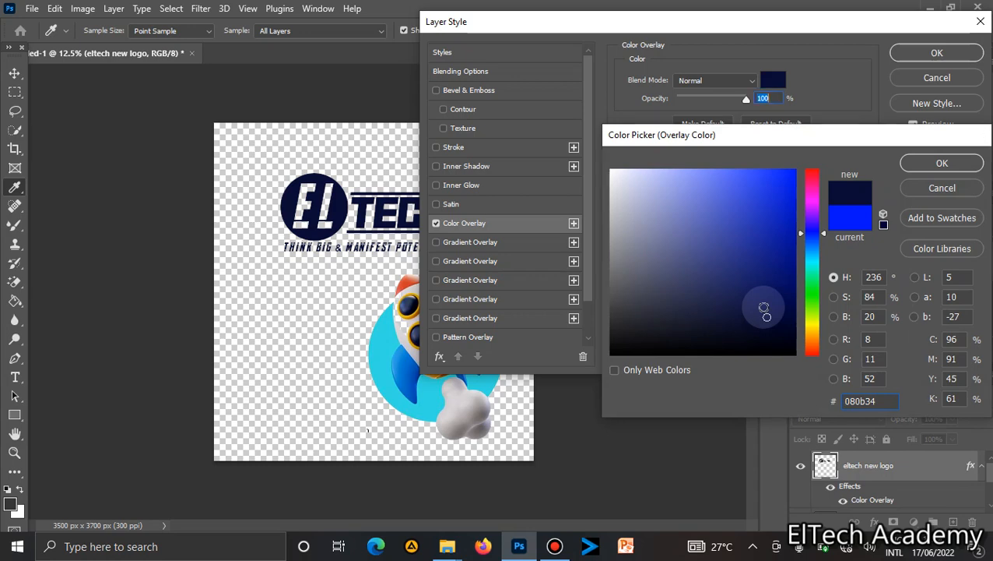
key("Return")
left_click(936, 52)
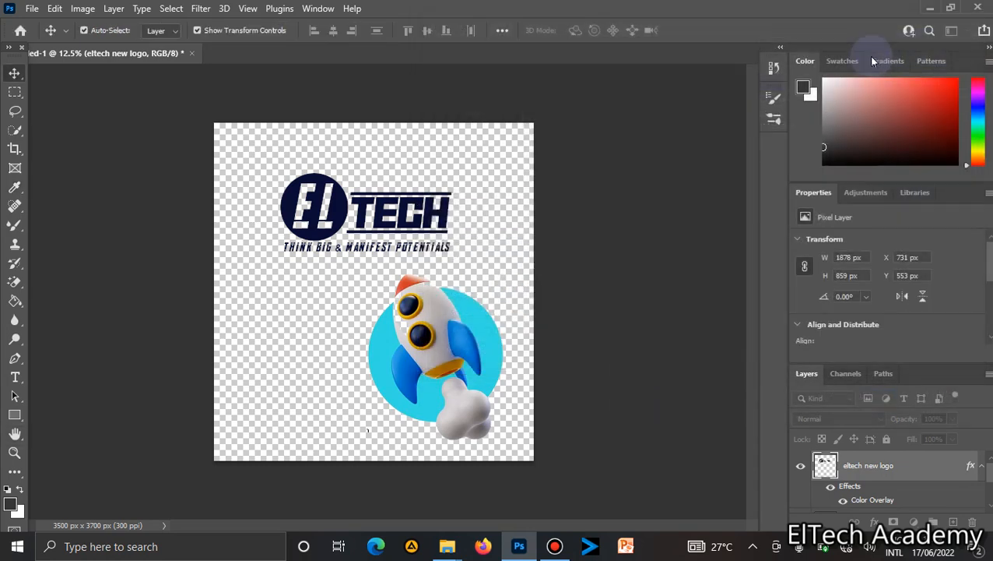
Make the Background layer visible again and nudge the rocket icon slightly down.
left_click(479, 186)
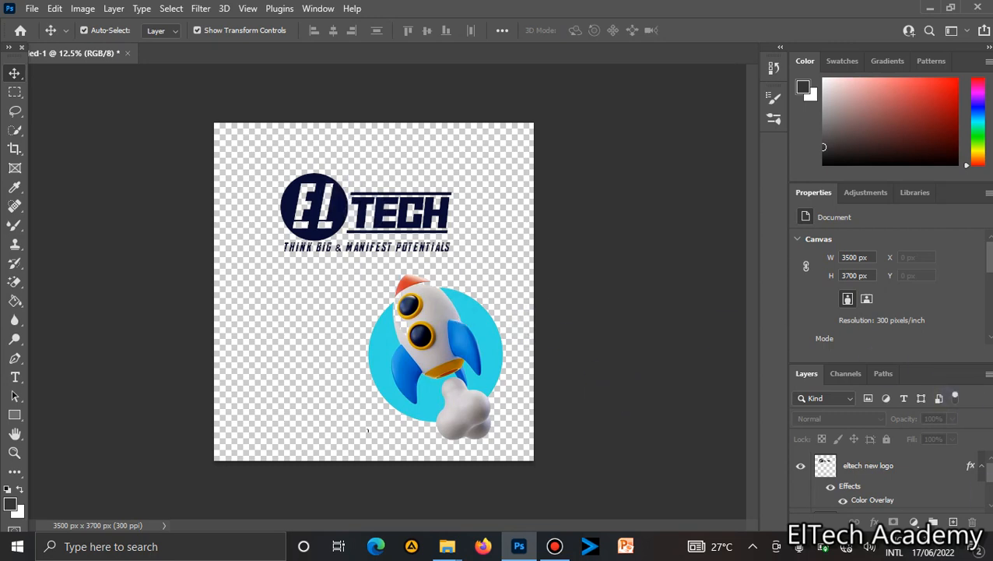
scroll(980, 483, "down", 2)
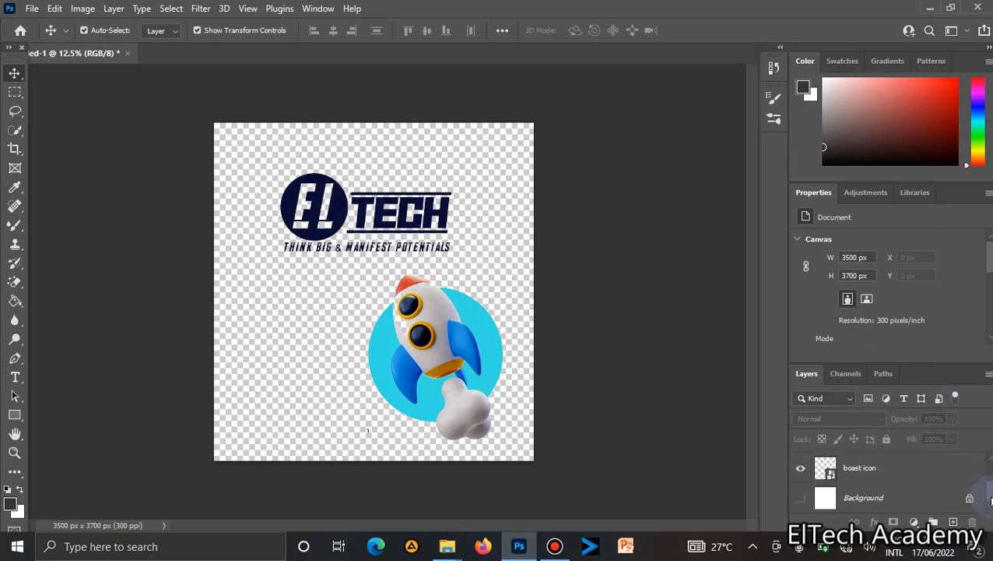
left_click(801, 498)
mouse_move(405, 351)
left_mouse_down()
mouse_move(404, 340)
mouse_move(414, 366)
left_mouse_up()
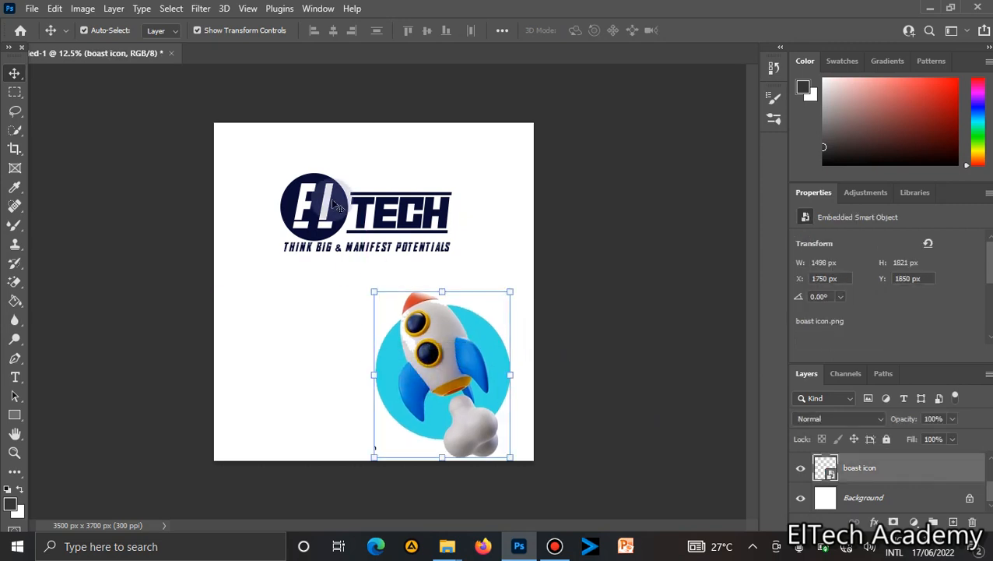
Scale the logo down to about 575 × 263 px and place it in the canvas's top-right corner.
left_click(309, 197)
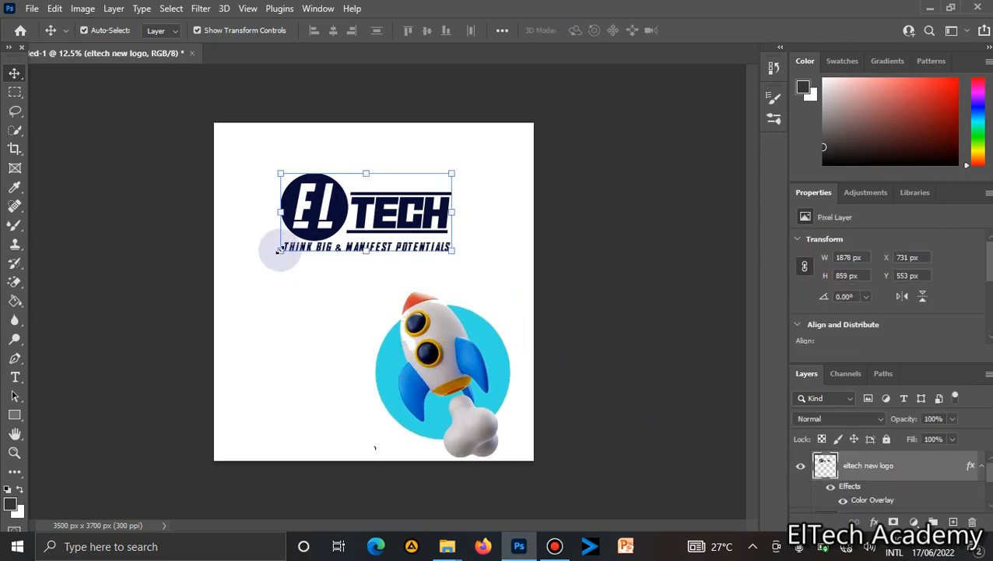
left_click_drag(280, 249, 508, 140)
double_click(405, 184)
key("Return")
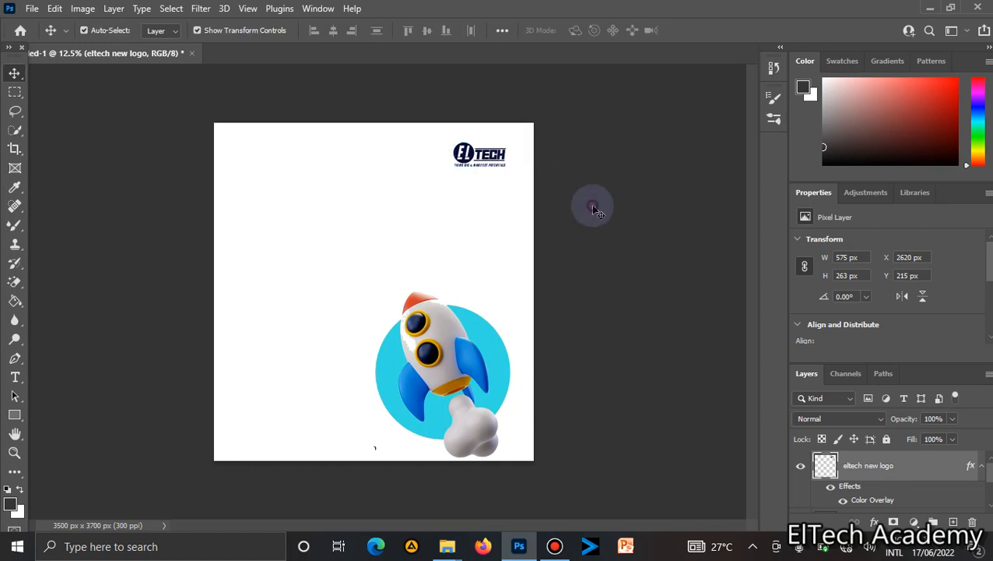
Move the rocket icon up and enlarge it to about 1746 × 2078 px.
left_click(503, 317)
left_click_drag(457, 359, 450, 256)
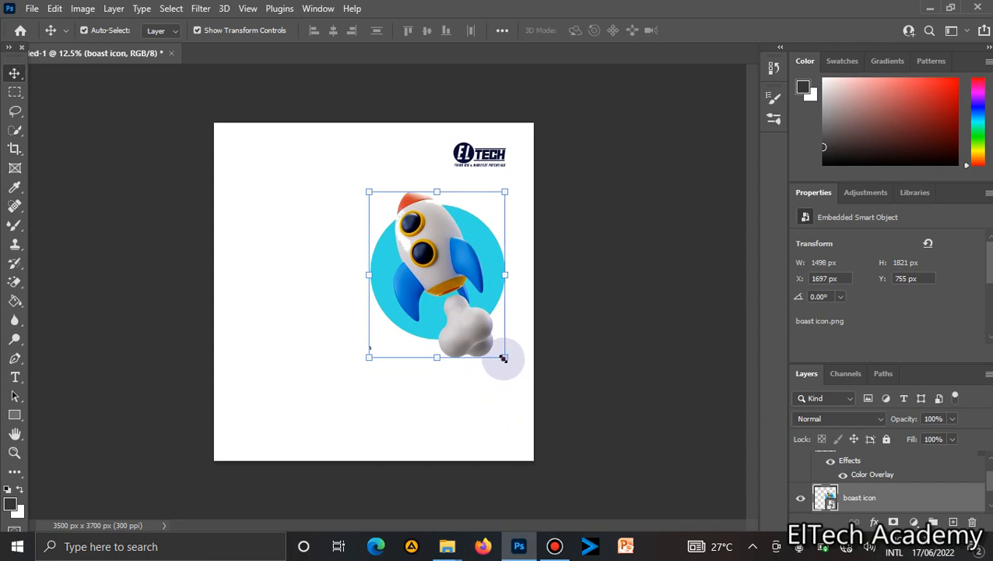
left_click_drag(504, 358, 585, 442)
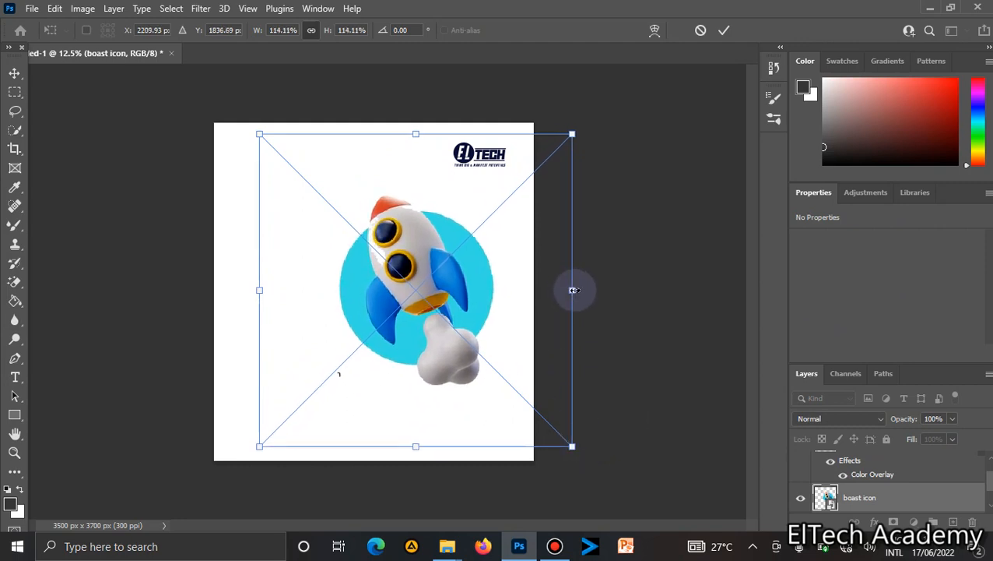
left_click_drag(574, 290, 580, 289)
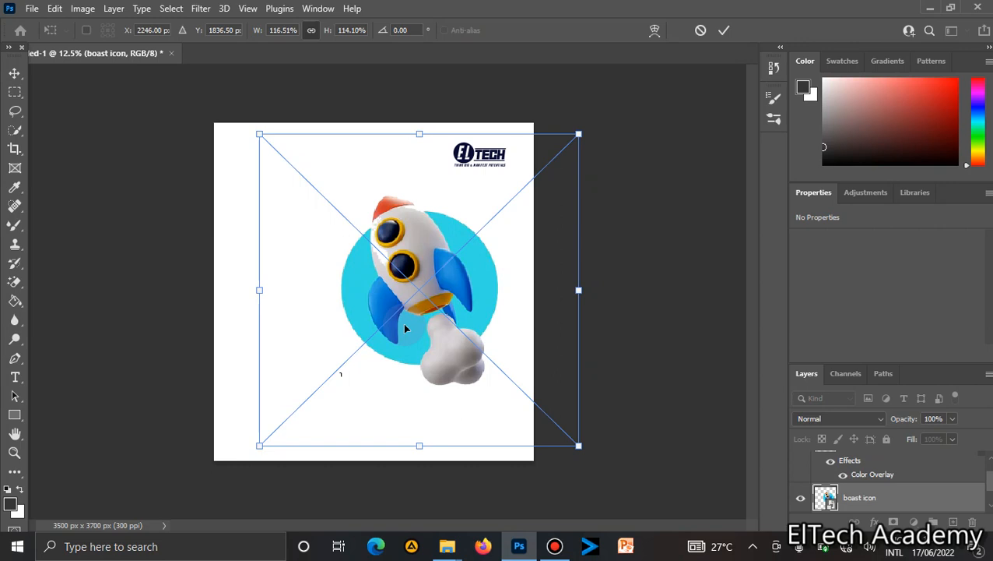
key("Return")
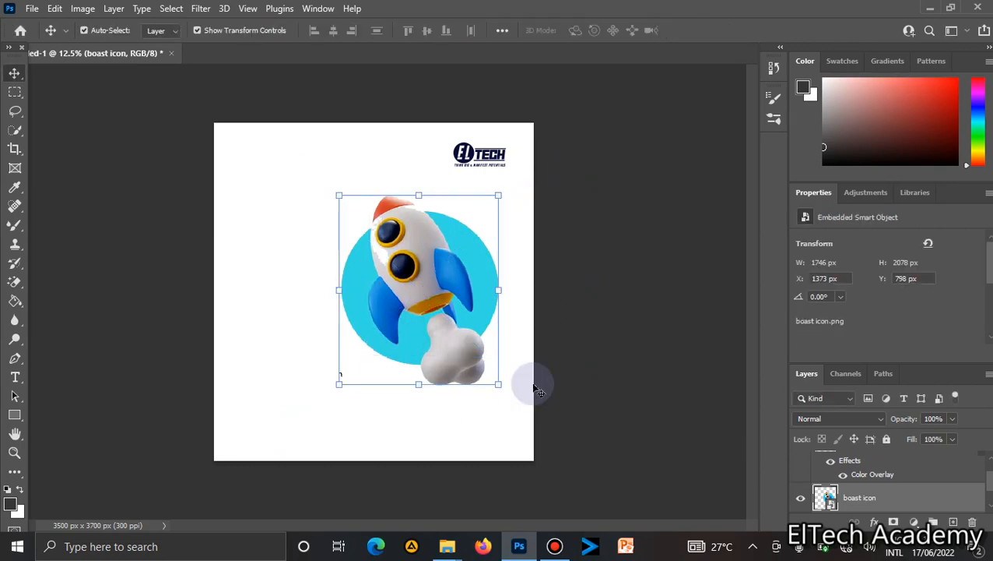
Shift the rocket icon slightly to the right on the canvas.
left_click(561, 309)
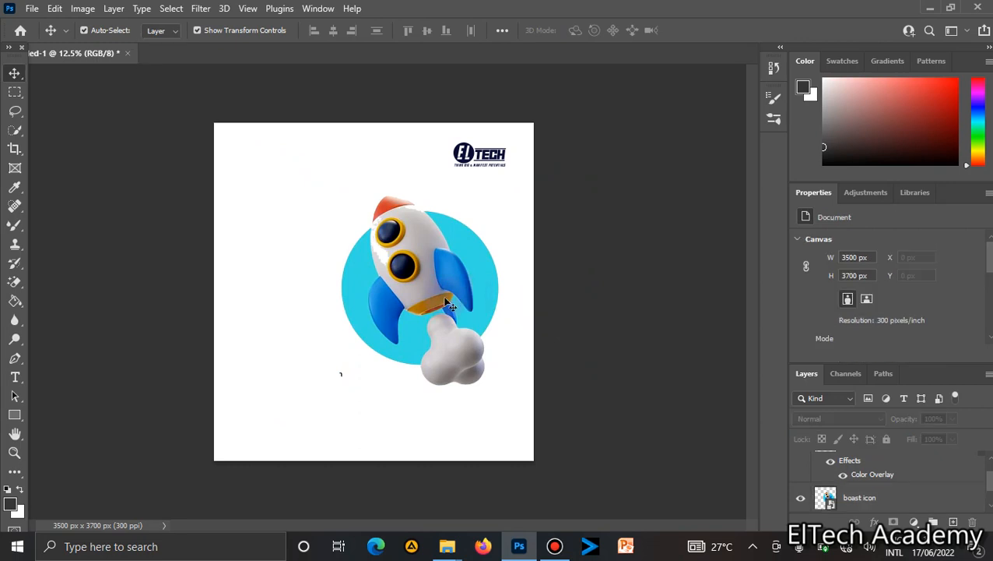
left_click_drag(449, 304, 466, 298)
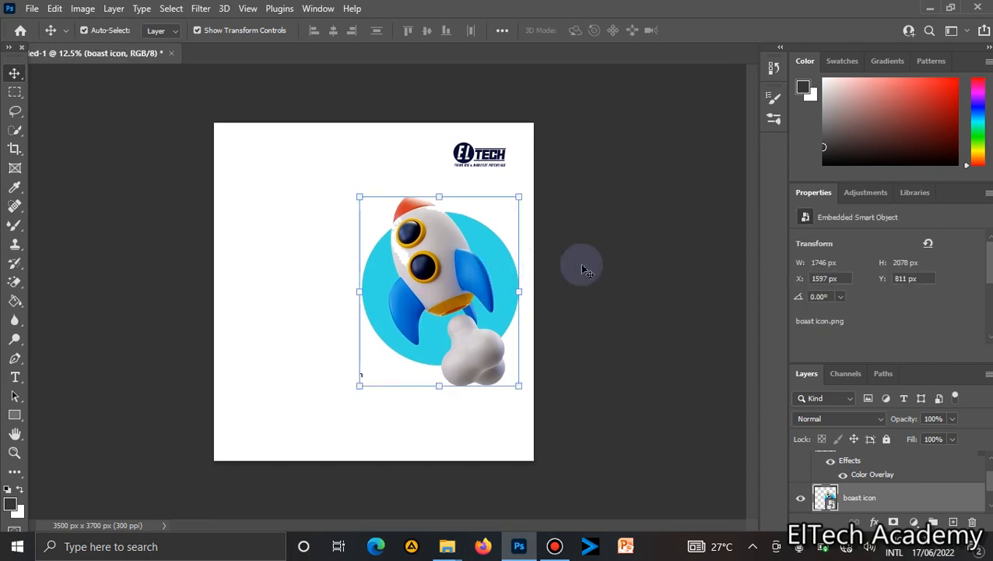
left_click(468, 271)
left_click_drag(469, 274, 472, 267)
left_click(677, 322)
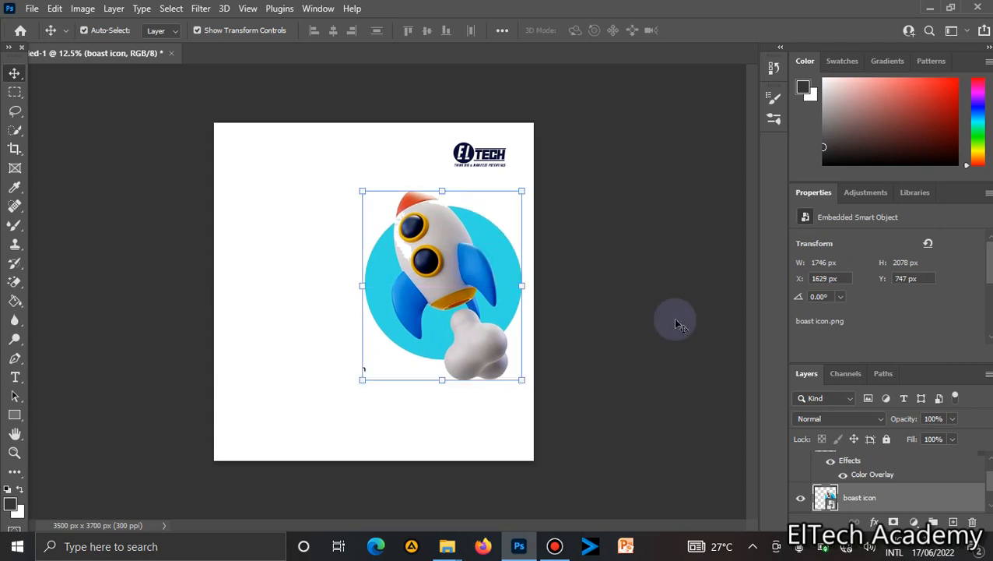
Draw a rectangle about 3700 × 584 px across the bottom edge of the canvas.
left_click(12, 418)
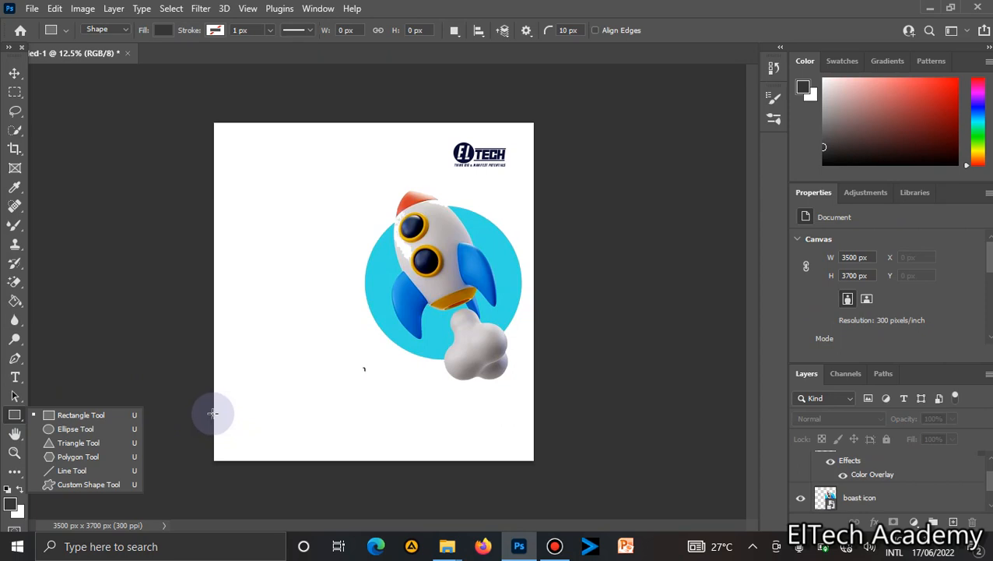
left_click_drag(211, 413, 549, 466)
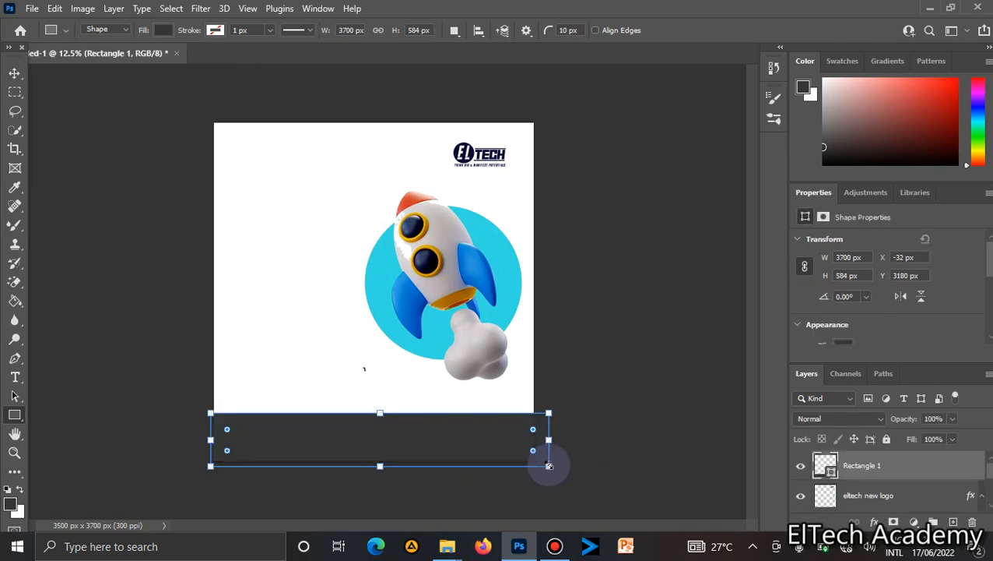
Move the bottom rectangle up and stretch its top edge so it is about 3700 × 624 px.
left_click(14, 73)
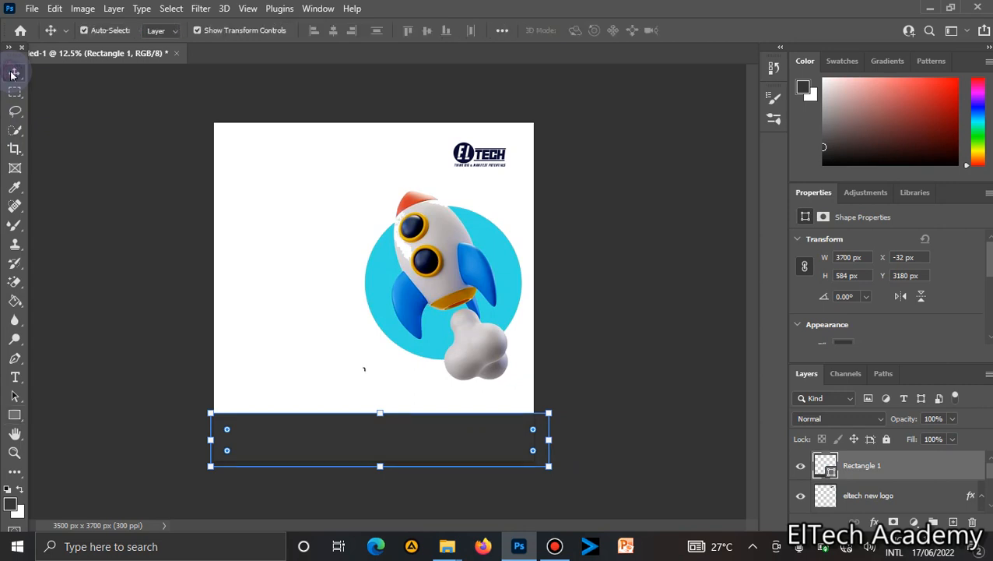
left_click_drag(335, 449, 332, 443)
key("Down")
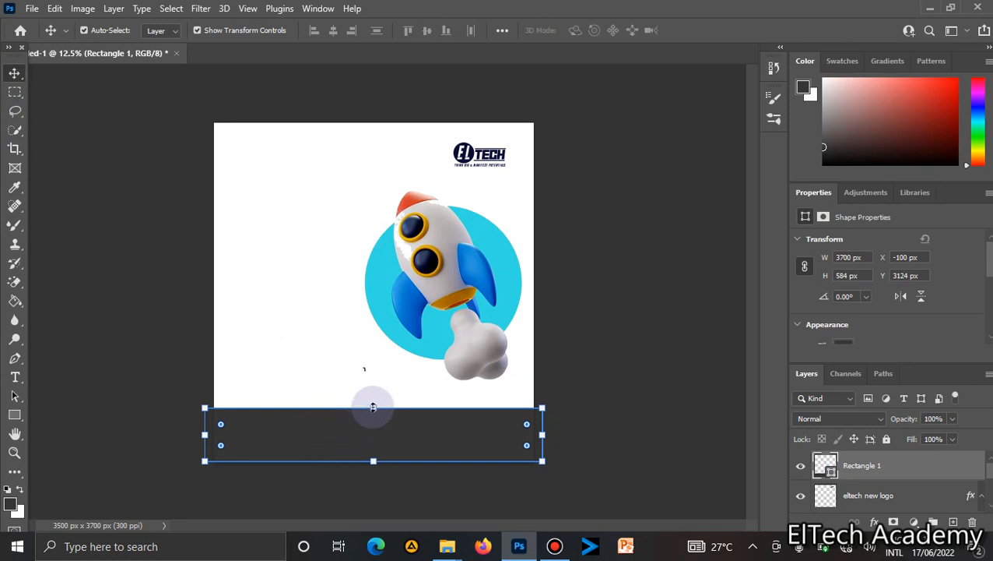
left_click_drag(373, 408, 372, 404)
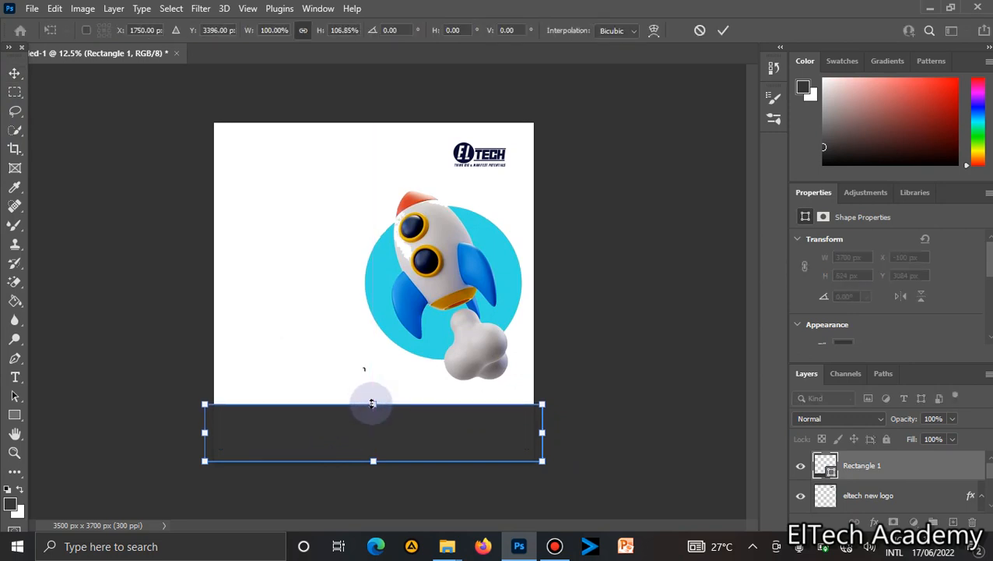
right_click(15, 415)
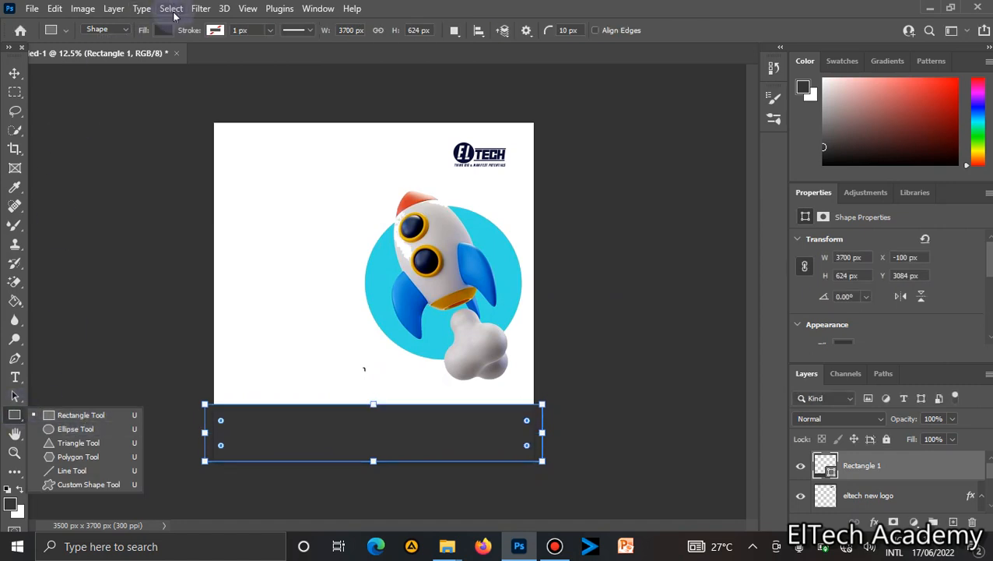
left_click(870, 465)
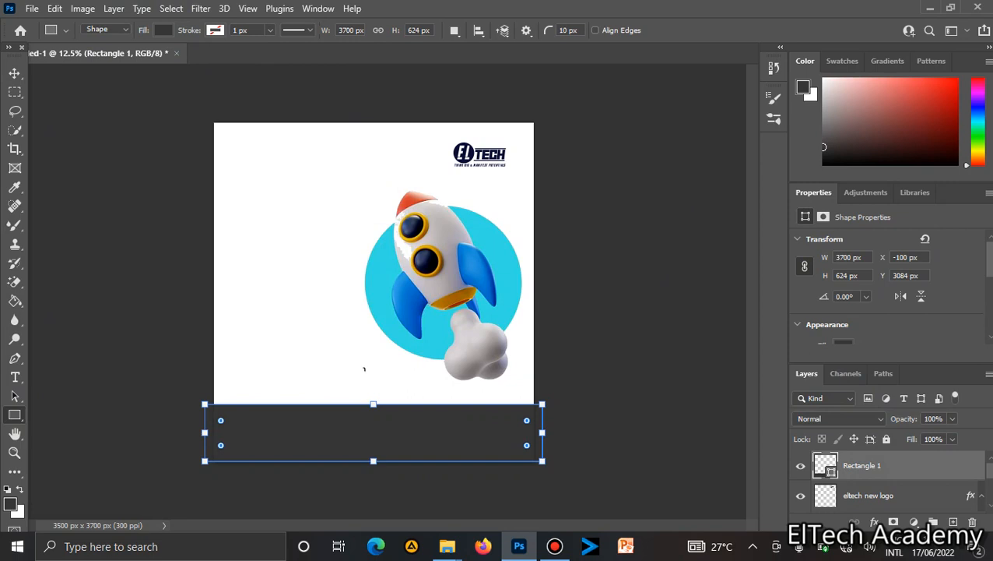
Fill the bottom rectangle with dark navy from the recently used colours.
left_click(989, 249)
left_click_drag(991, 253, 990, 284)
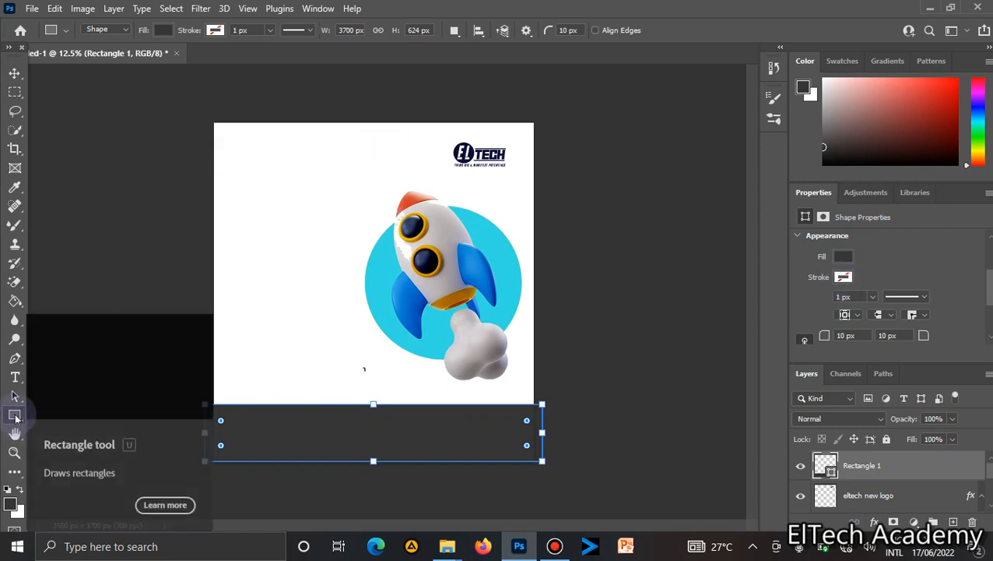
left_click(163, 30)
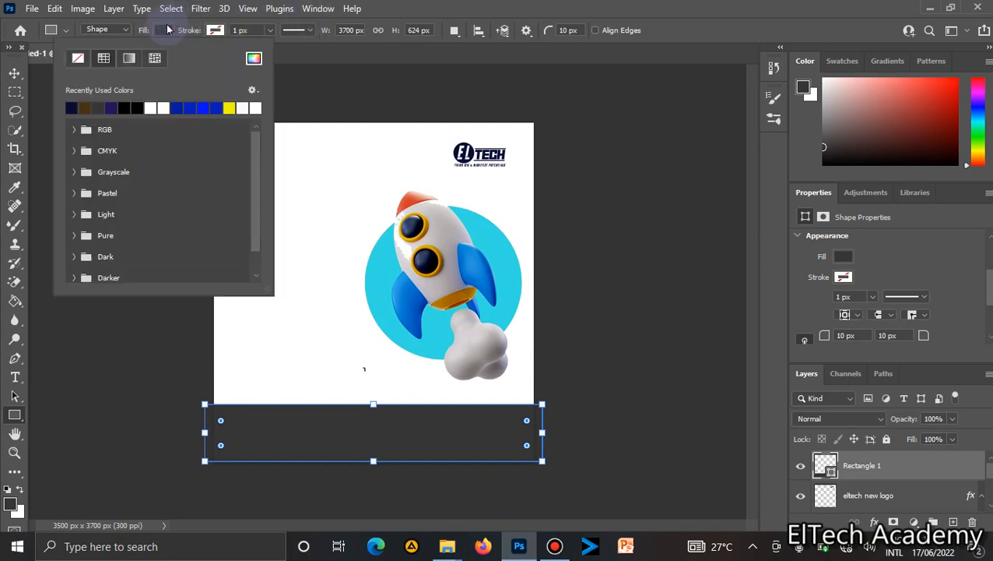
left_click(76, 109)
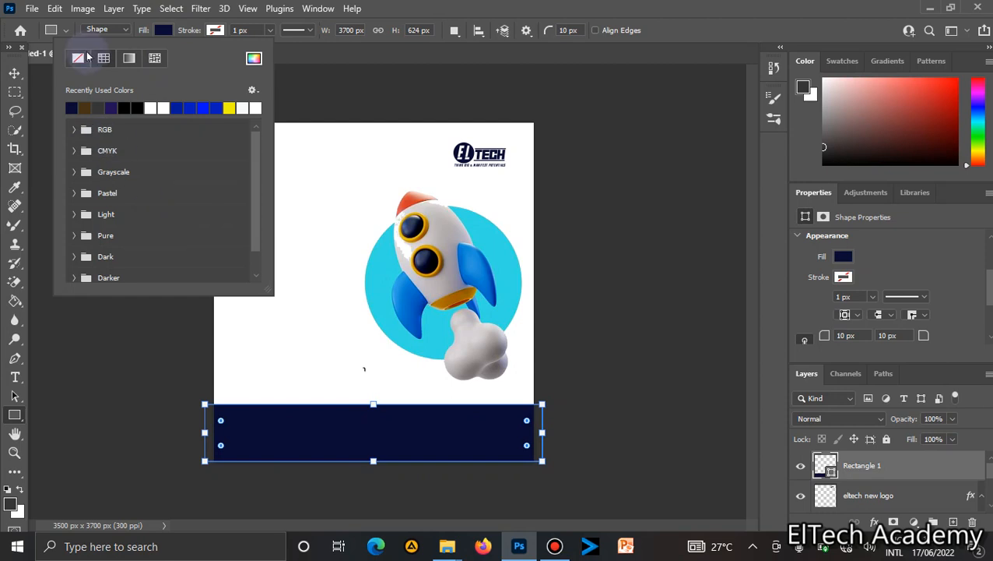
Set the rectangle's stroke colour to the cyan #34dce3 sampled from the rocket's circle.
left_click(216, 32)
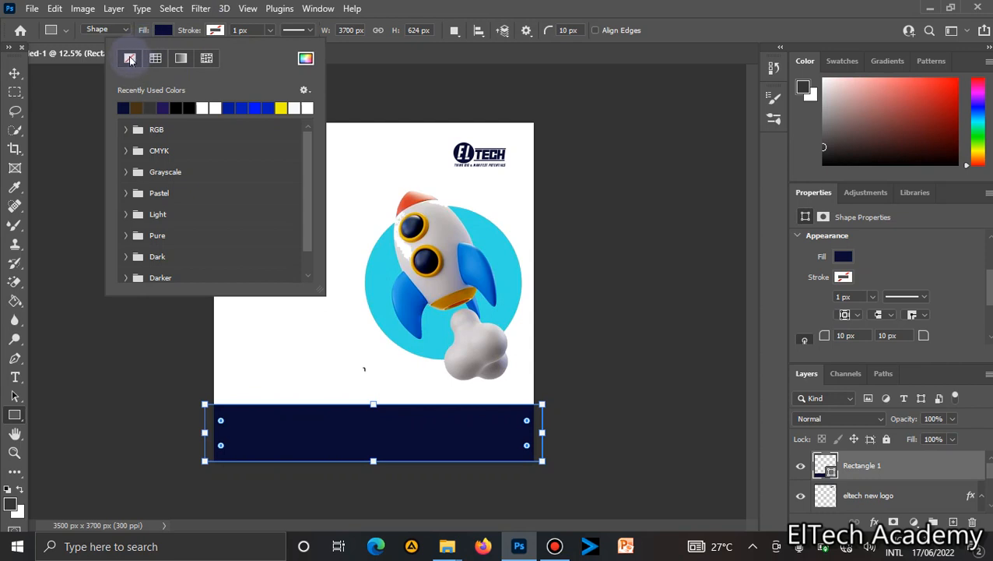
left_click(237, 28)
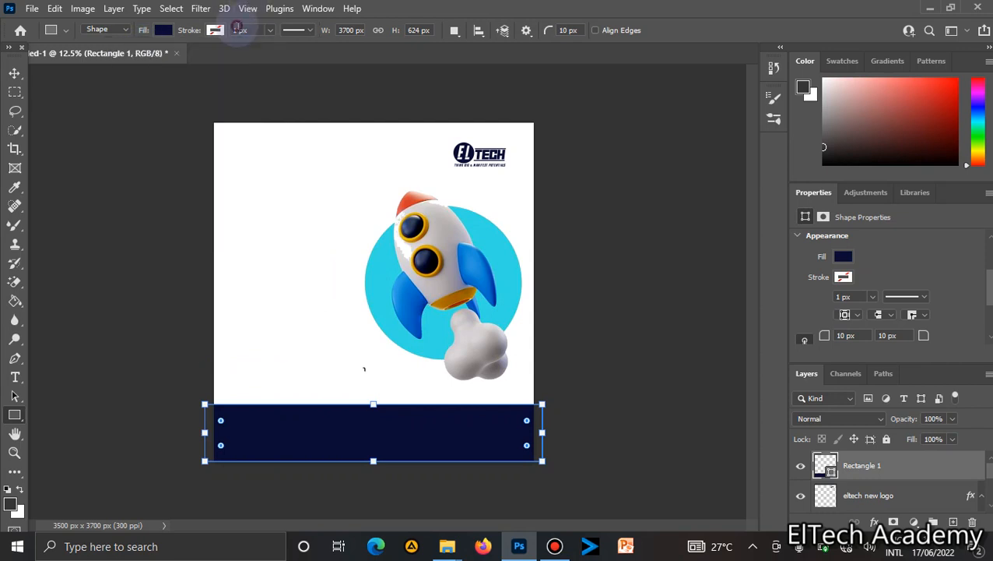
left_click(306, 30)
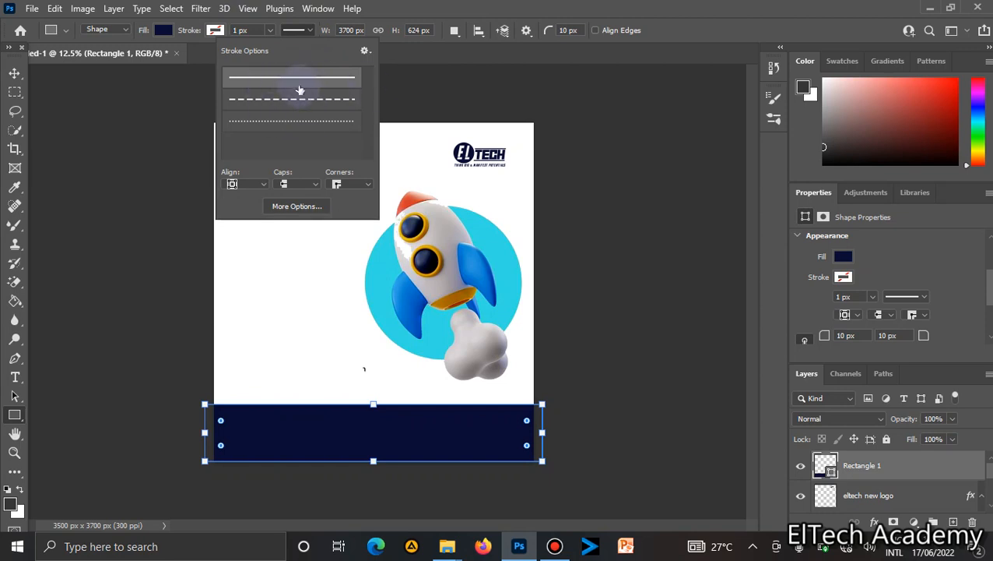
left_click(216, 33)
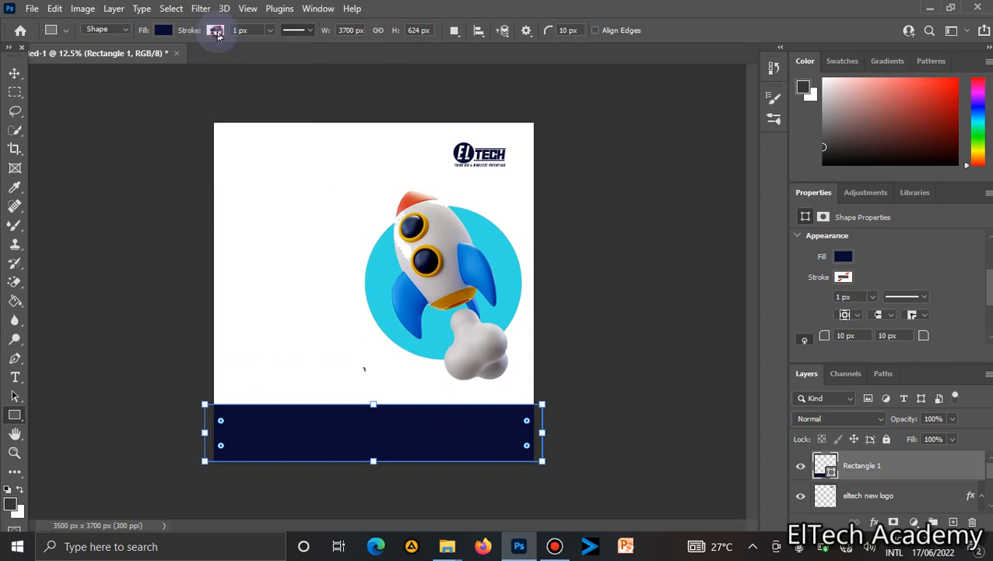
left_click(216, 32)
left_click(216, 32)
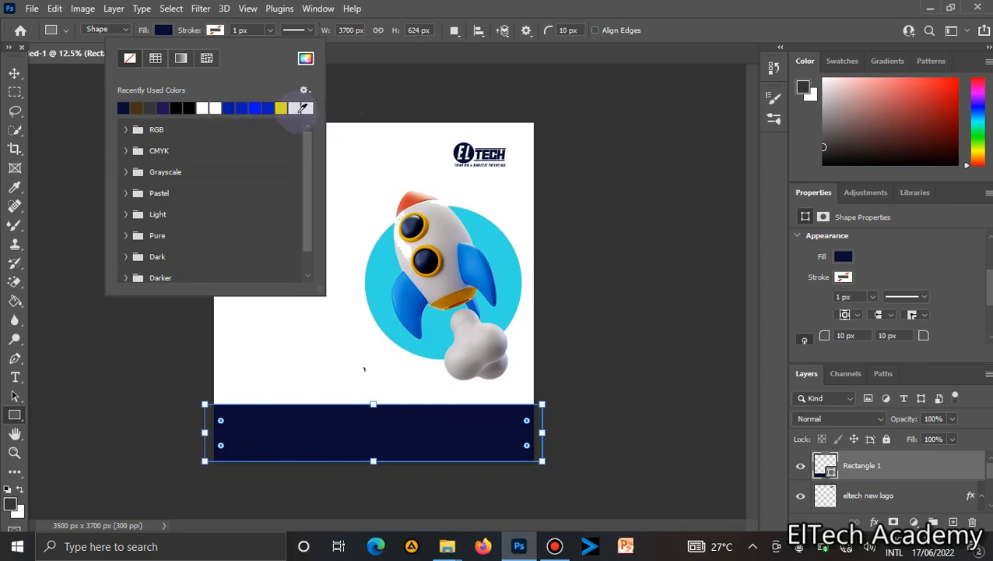
left_click(305, 58)
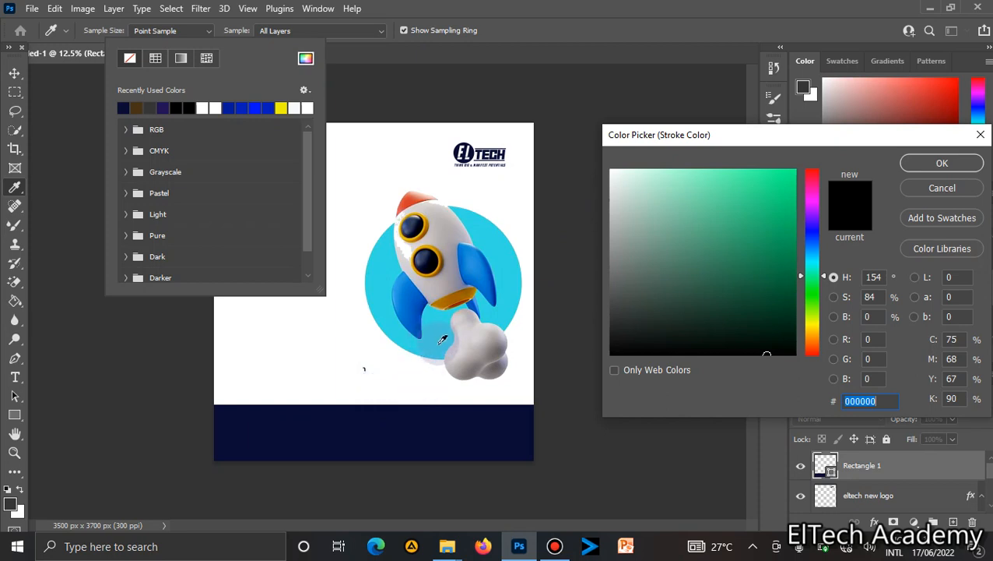
left_click(442, 341)
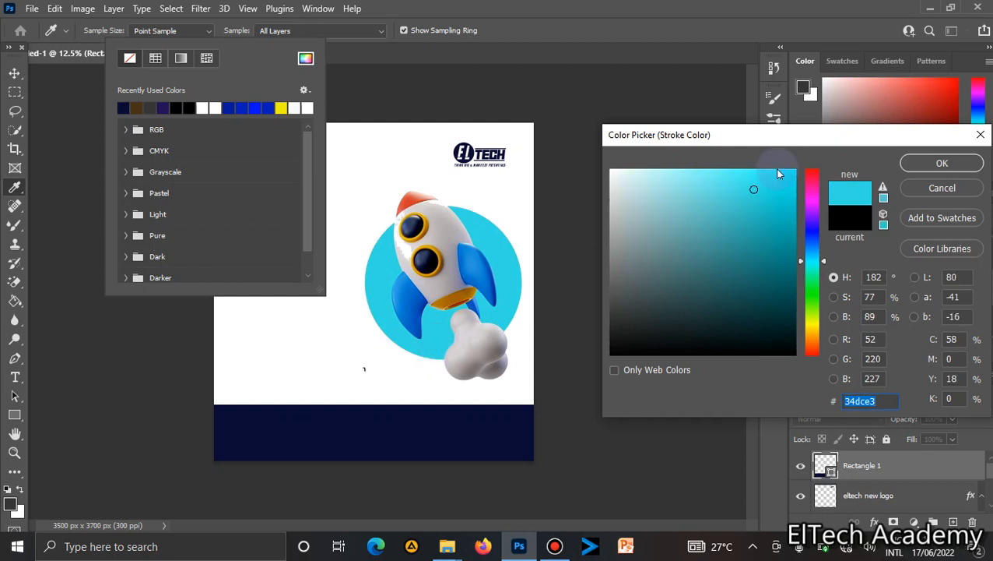
left_click(942, 162)
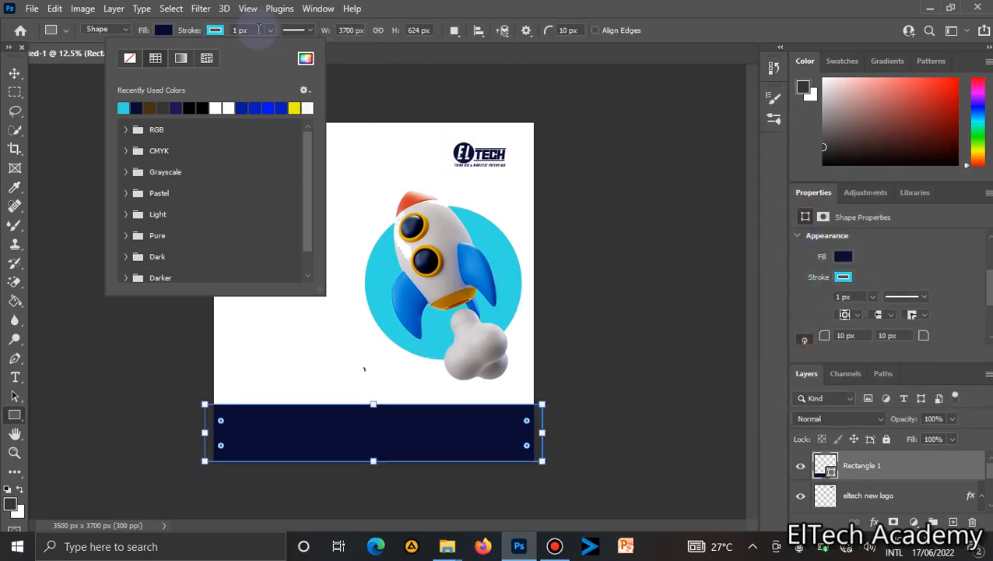
Set the rectangle's stroke width to 53.80 px.
left_click(267, 31)
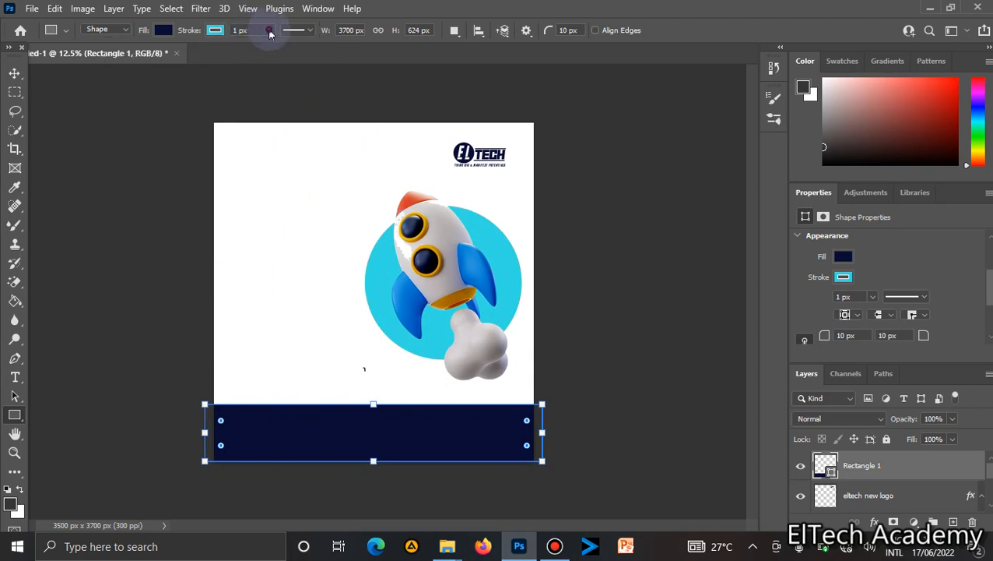
left_click(269, 31)
left_click_drag(270, 47, 284, 48)
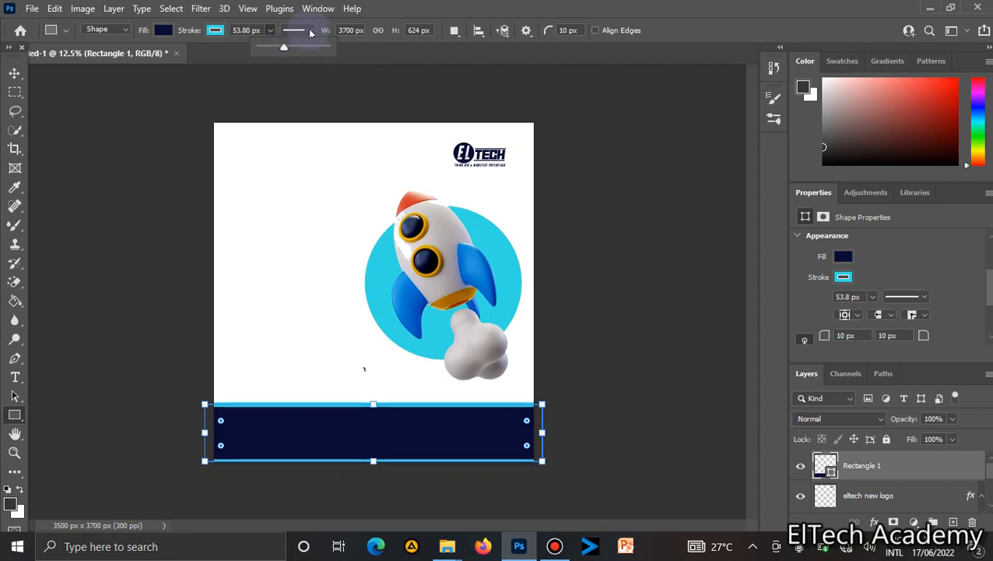
left_click(310, 30)
left_click(307, 99)
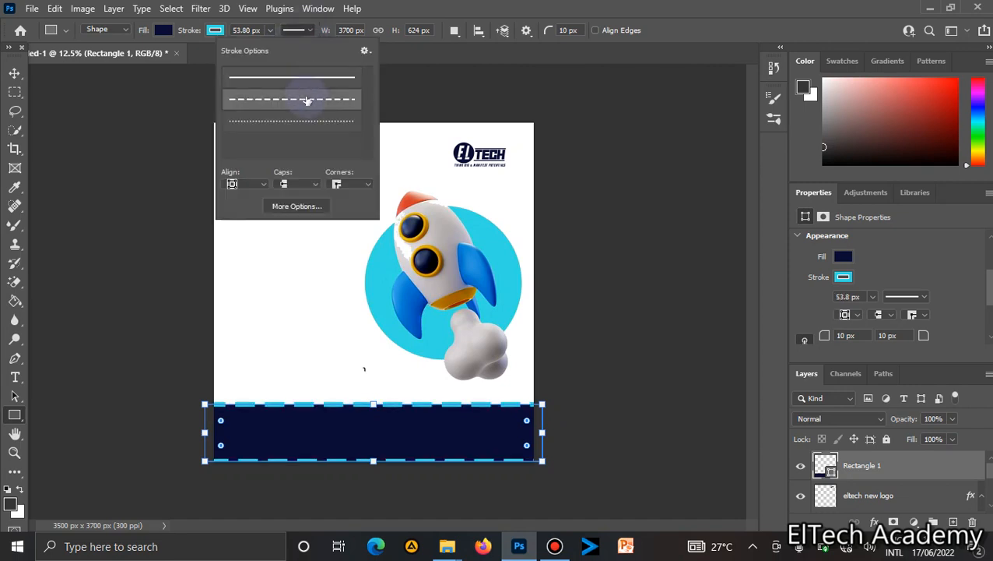
left_click(310, 123)
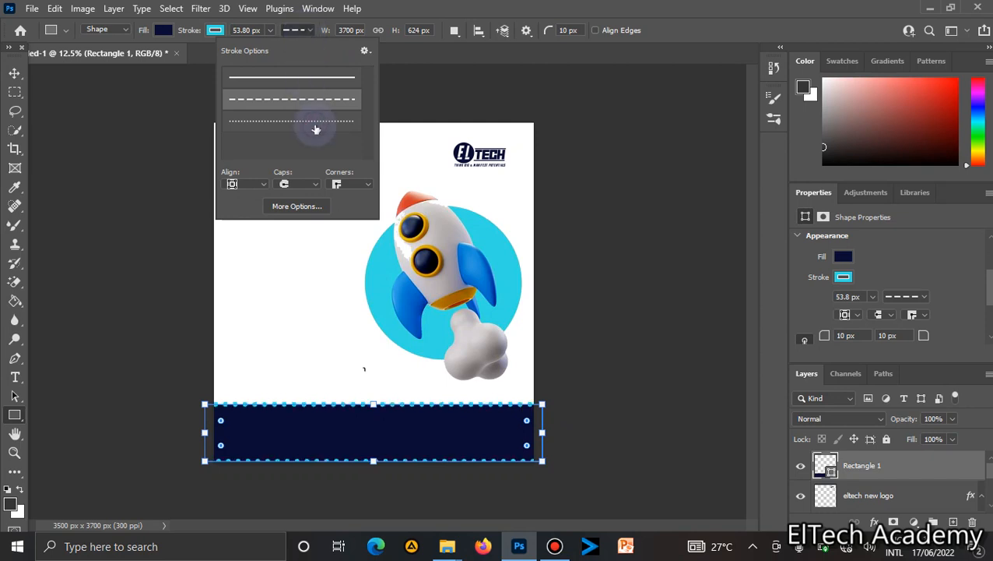
left_click(305, 81)
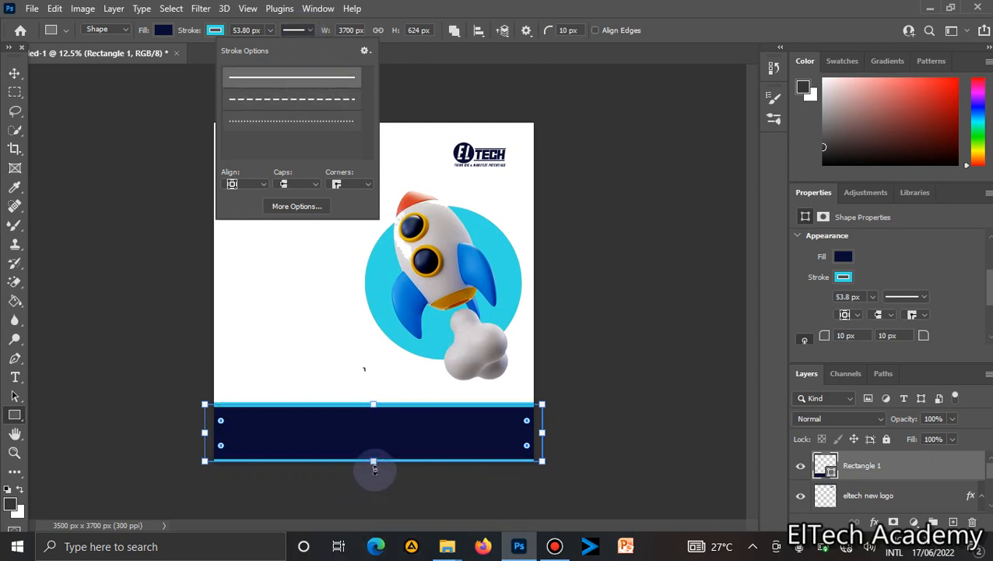
Enlarge the rectangle past the canvas bottom and sides to about 4695 × 792 px.
left_click_drag(373, 467, 374, 485)
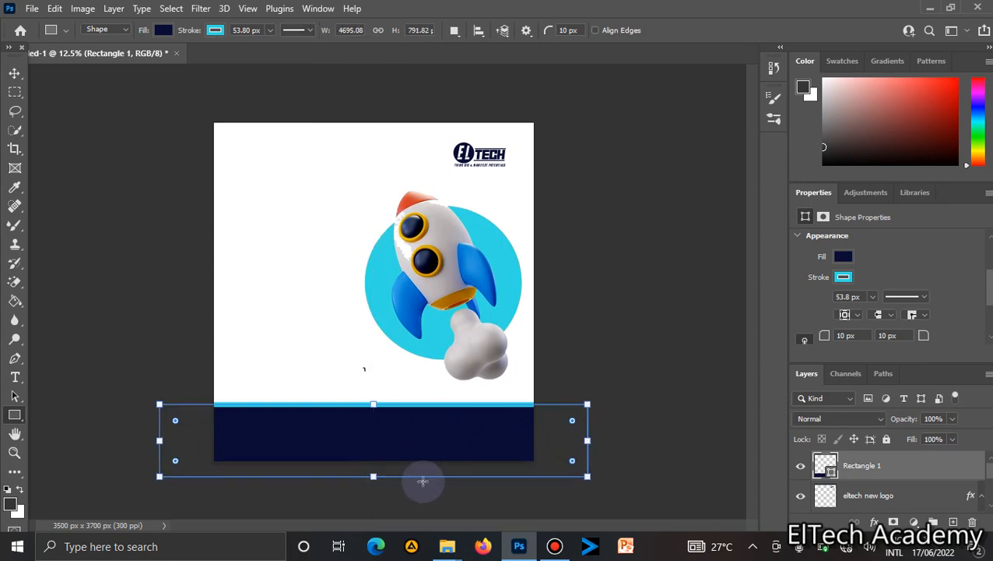
left_click(15, 73)
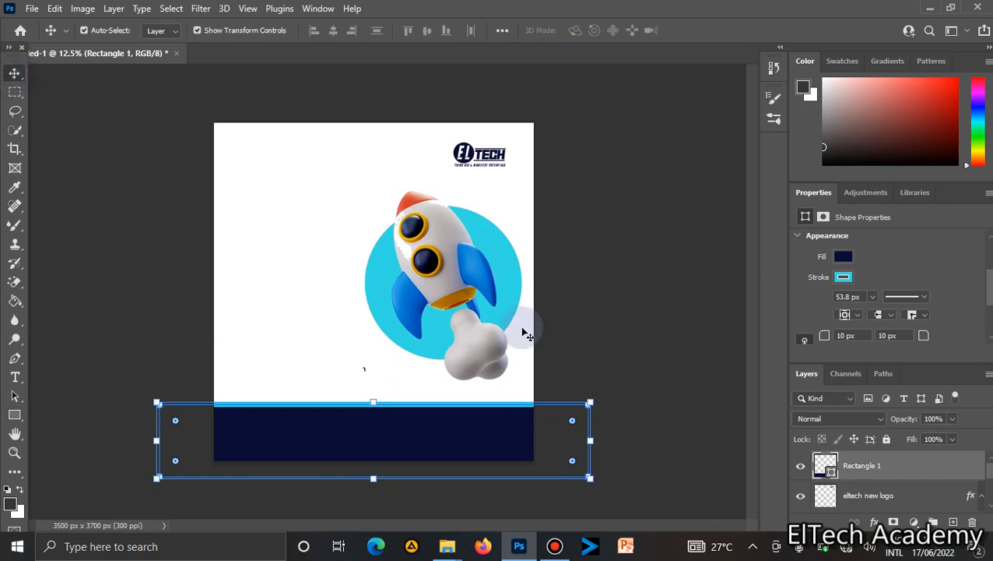
left_click(621, 320)
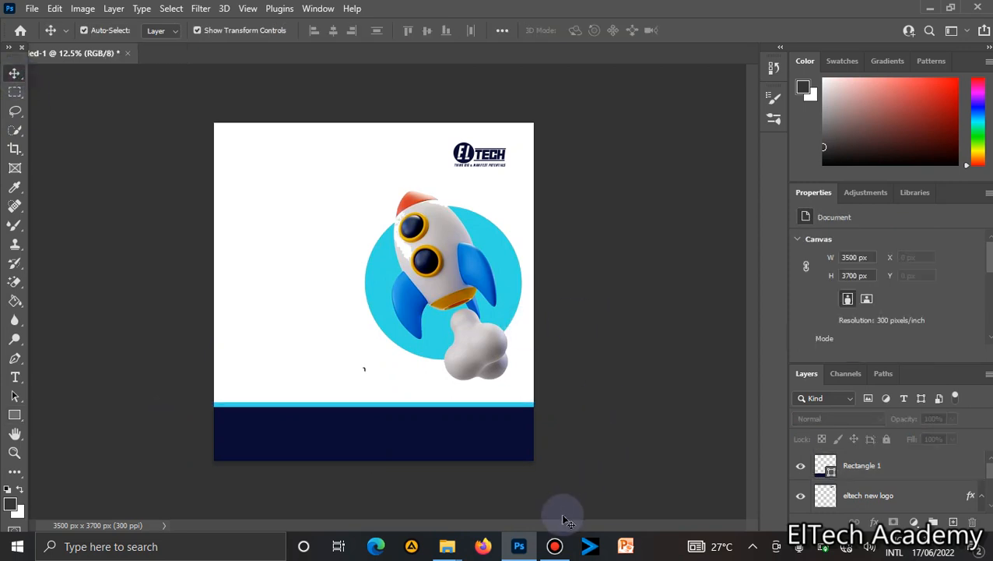
left_click(557, 545)
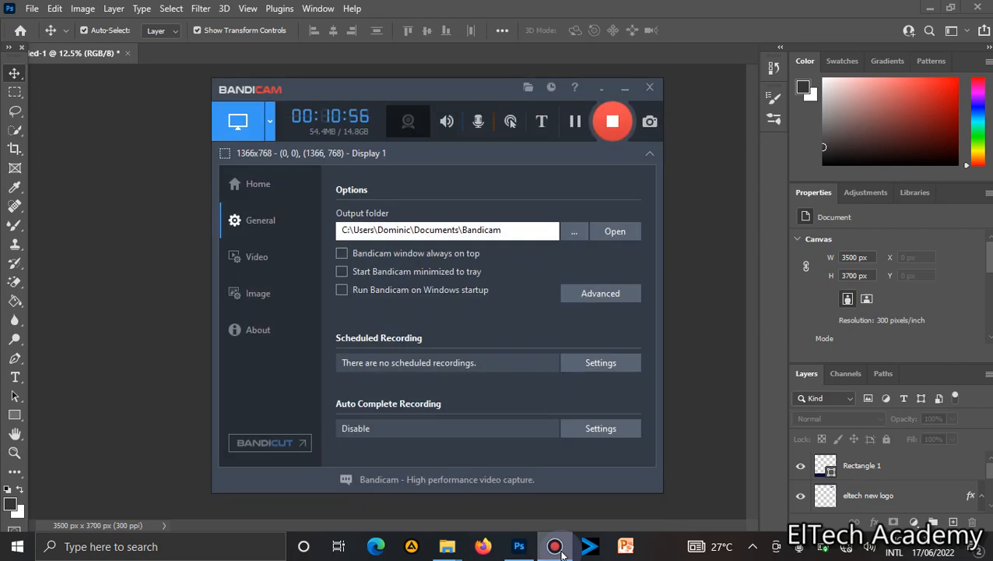
left_click(557, 546)
left_click(557, 547)
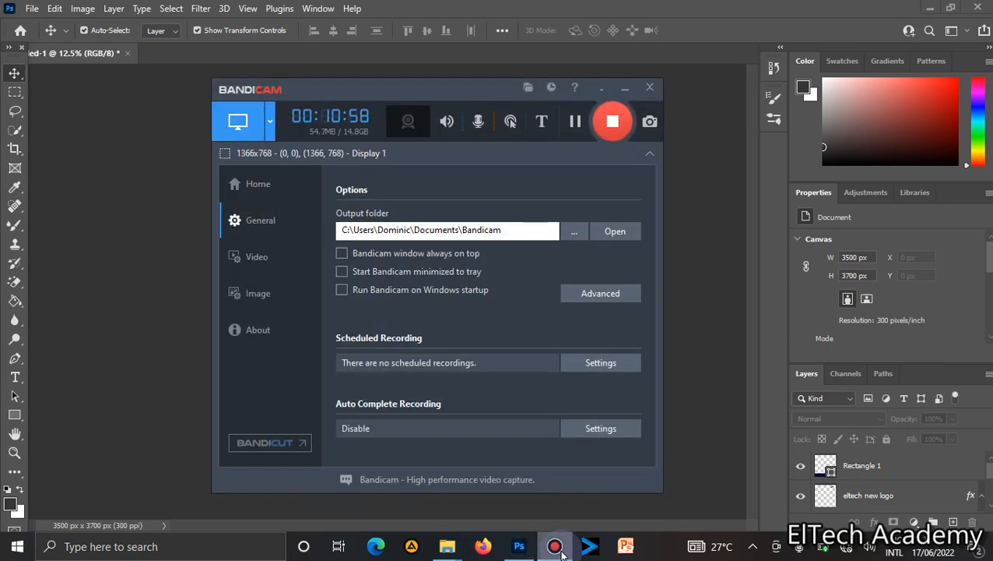
left_click(710, 368)
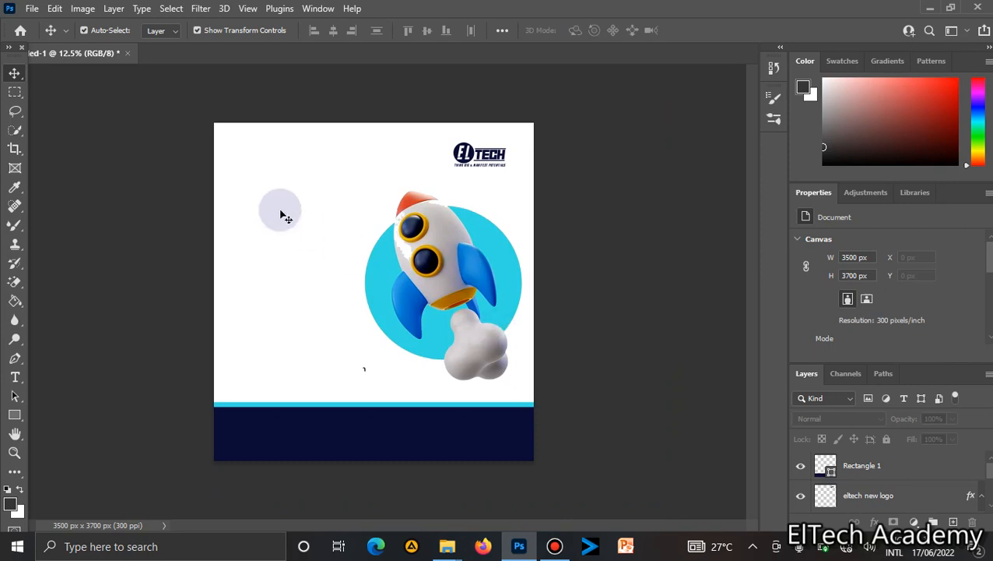
Add a text layer reading "Grow" on the left side of the canvas, level with the rocket's top.
left_click(21, 382)
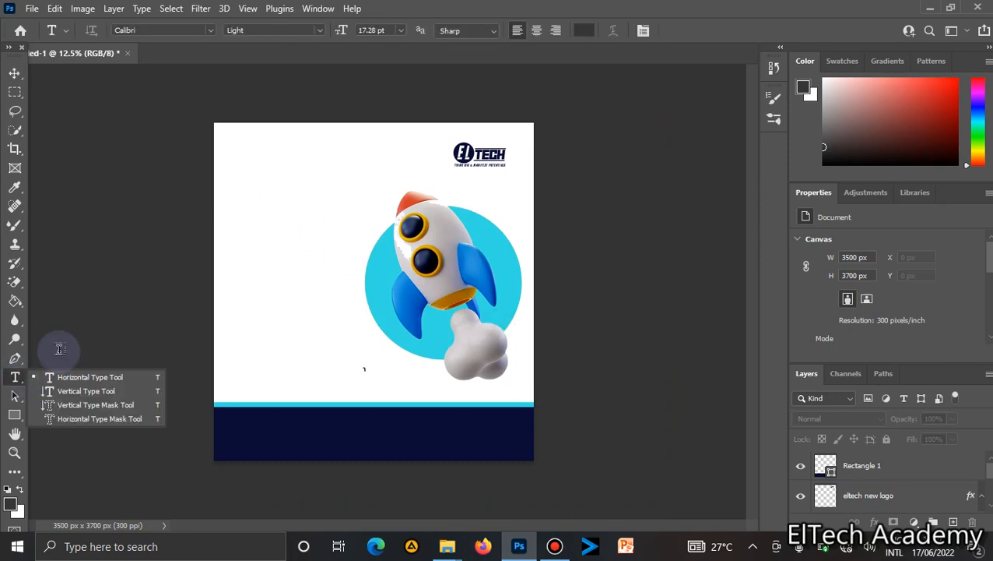
left_click(264, 236)
left_click(263, 237)
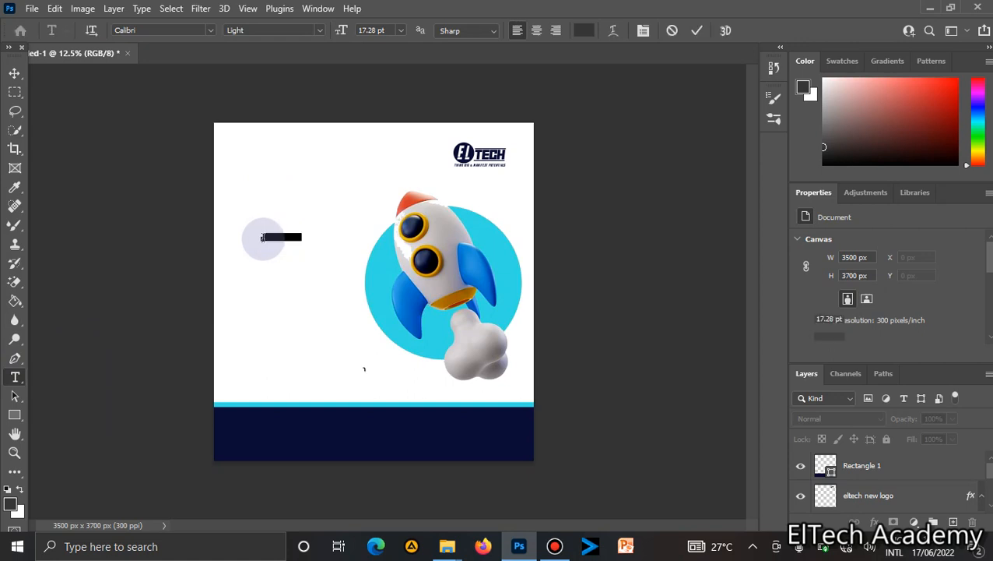
left_click(263, 238)
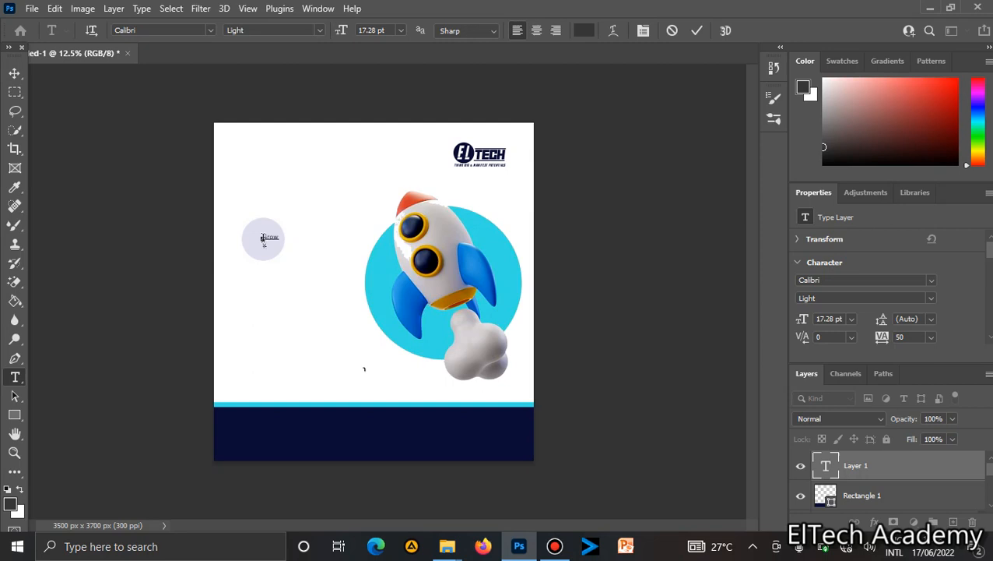
Set the "Grow" text size to 72 pt.
double_click(264, 237)
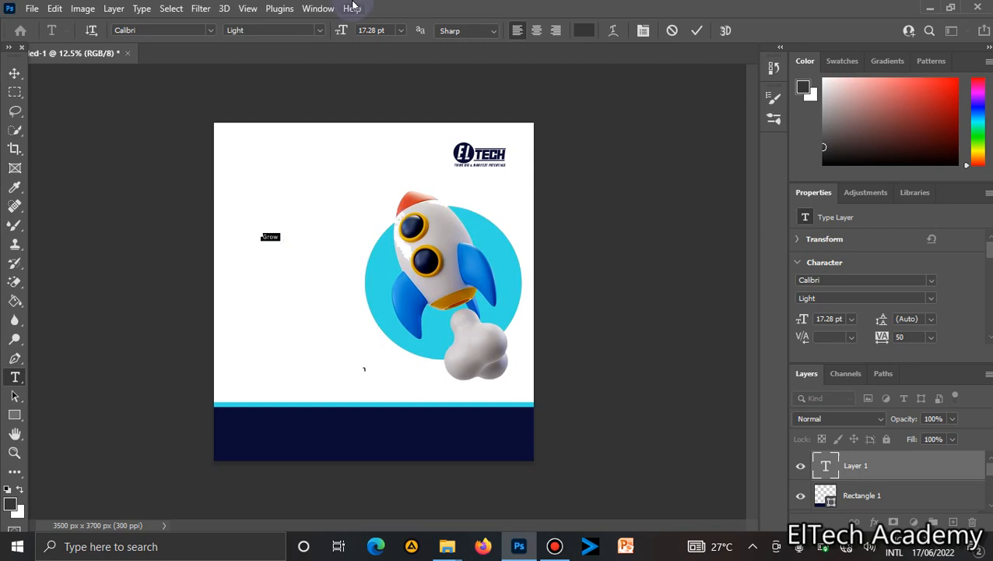
left_click(403, 31)
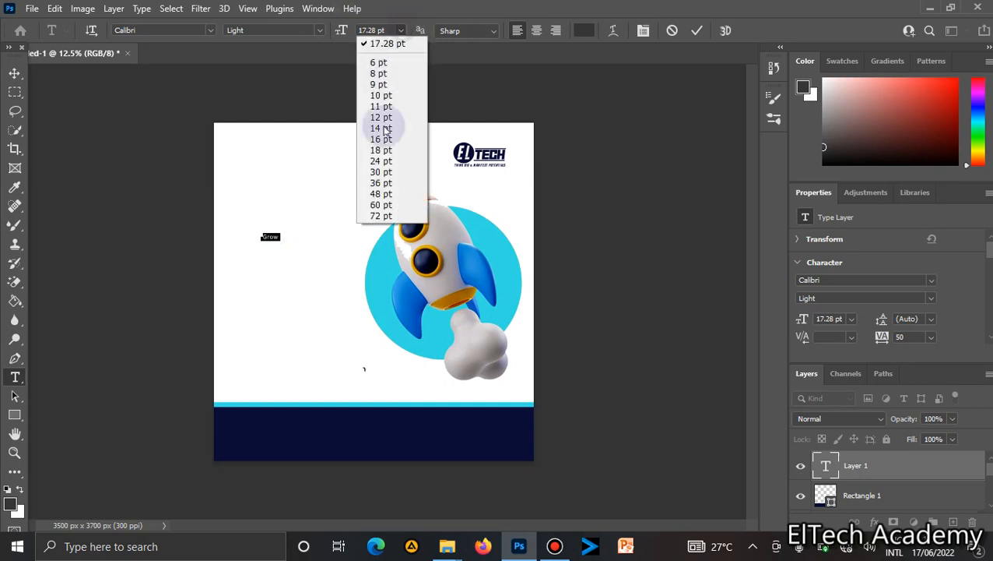
left_click(377, 197)
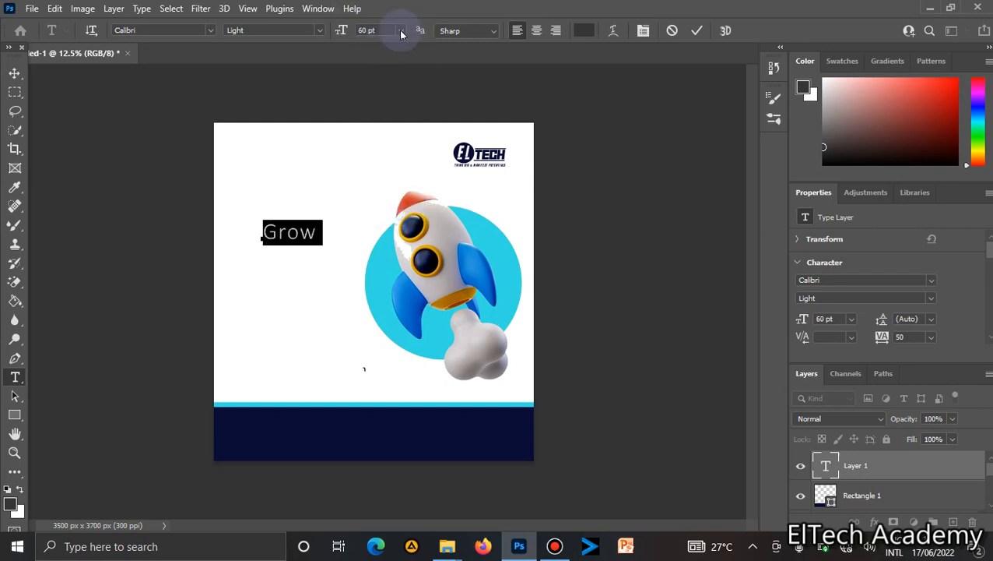
left_click(400, 30)
left_click(395, 217)
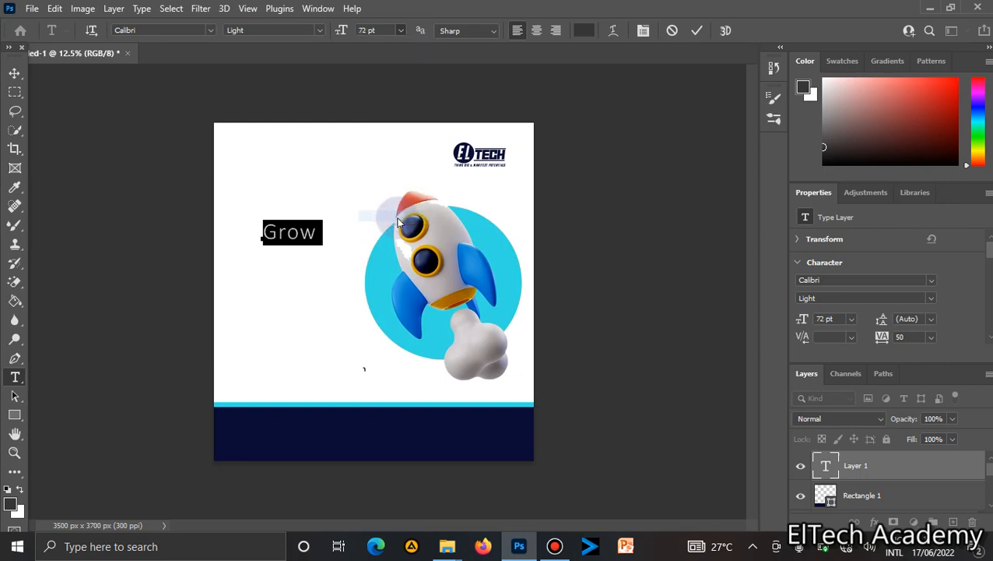
left_click(266, 191)
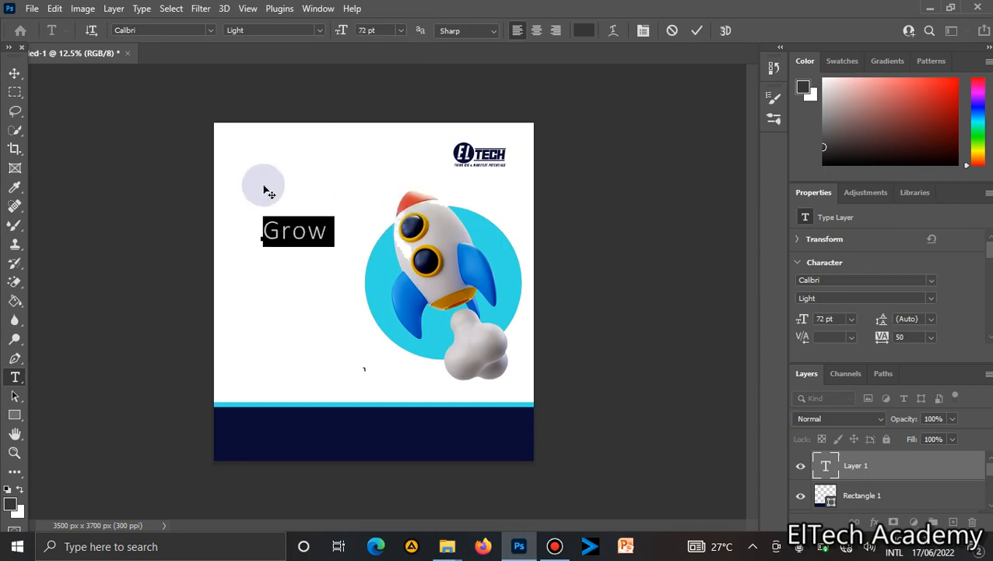
Extend the text to read "Grow Your Business" on three lines.
key("BackSpace")
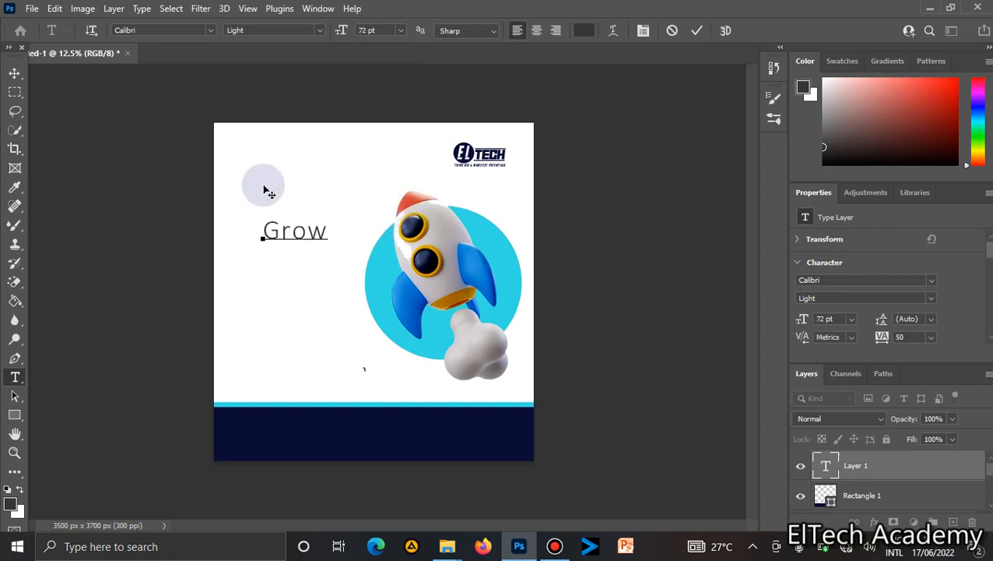
type("Your")
key("Return")
type("B")
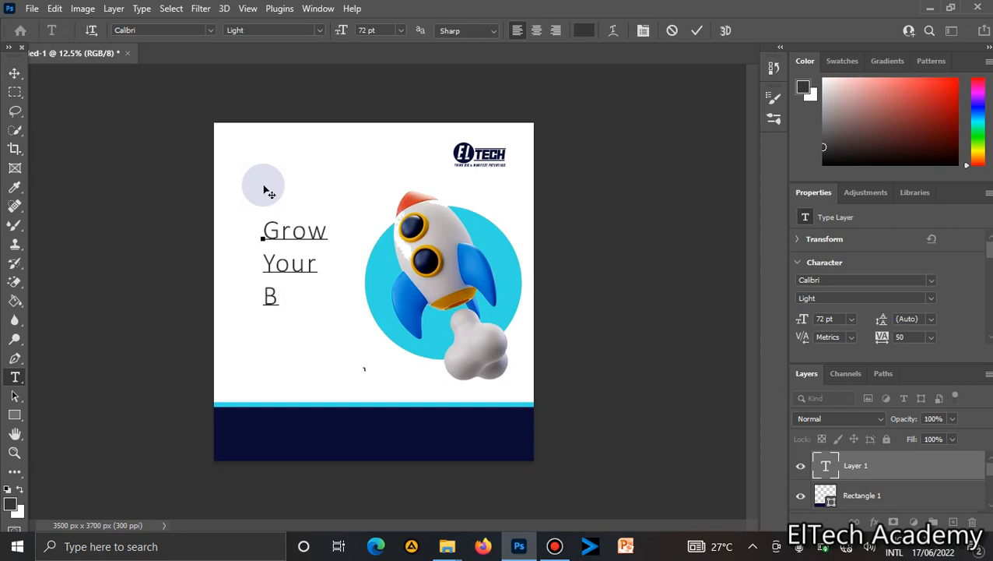
type("usines")
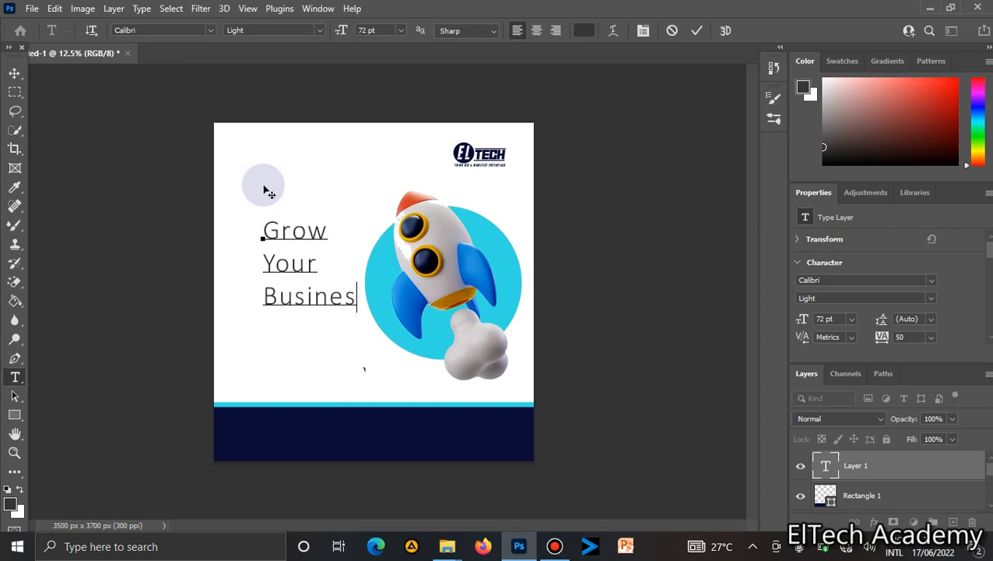
type("s")
Move the headline text block left so it sits beside the rocket near the canvas's left side.
left_click(15, 74)
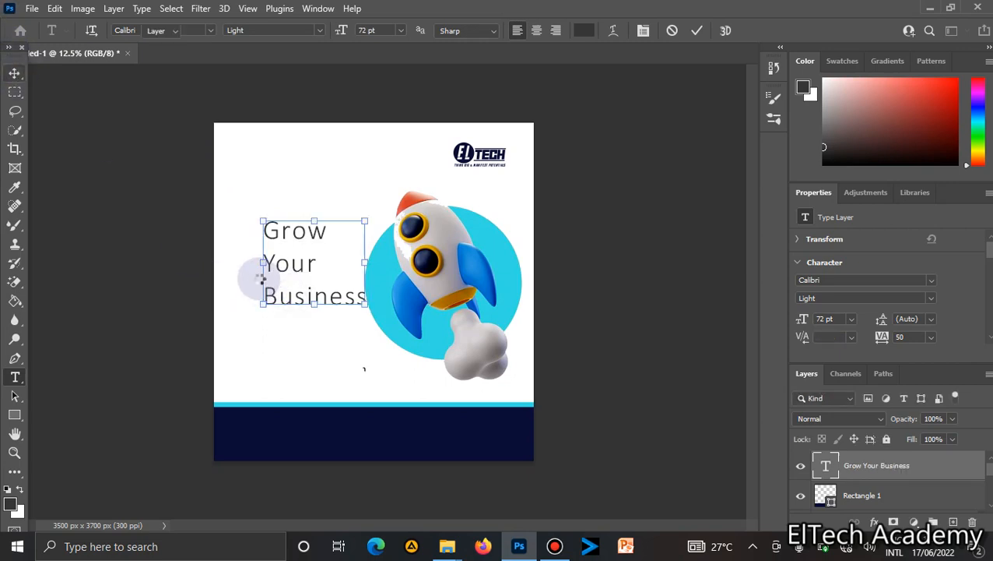
left_click_drag(262, 279, 229, 260)
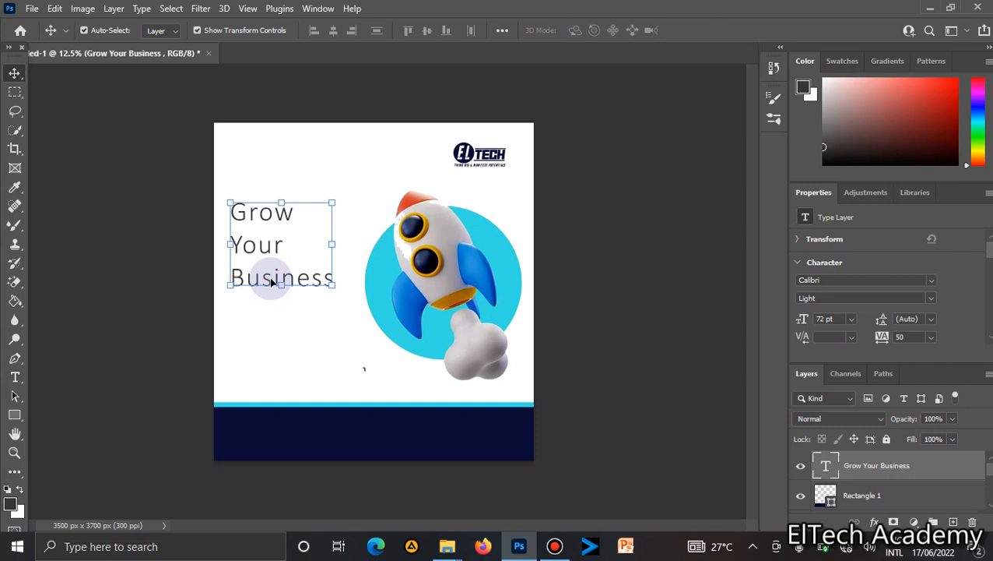
left_click_drag(270, 282, 287, 290)
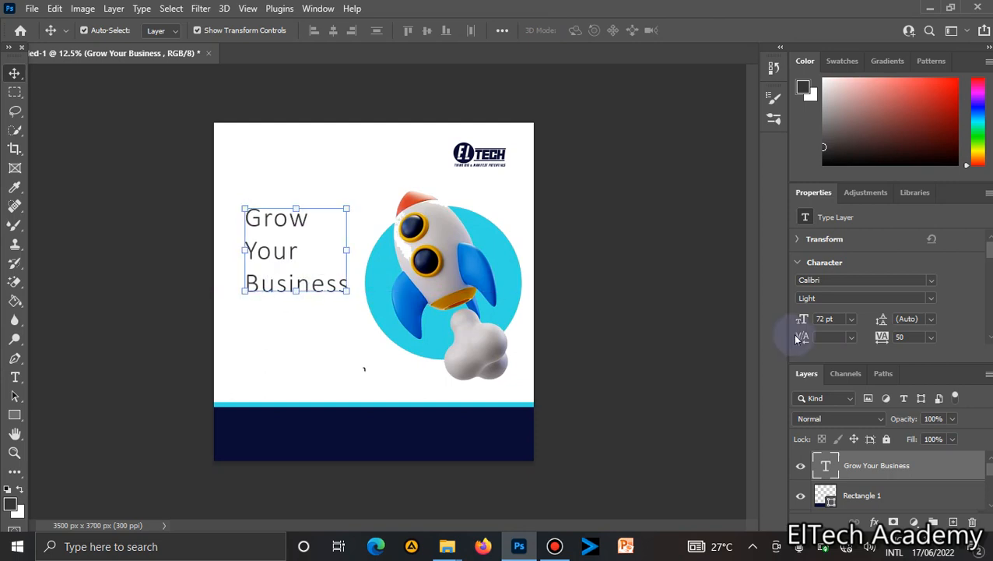
Set the headline text's leading to 60 pt.
left_click(931, 321)
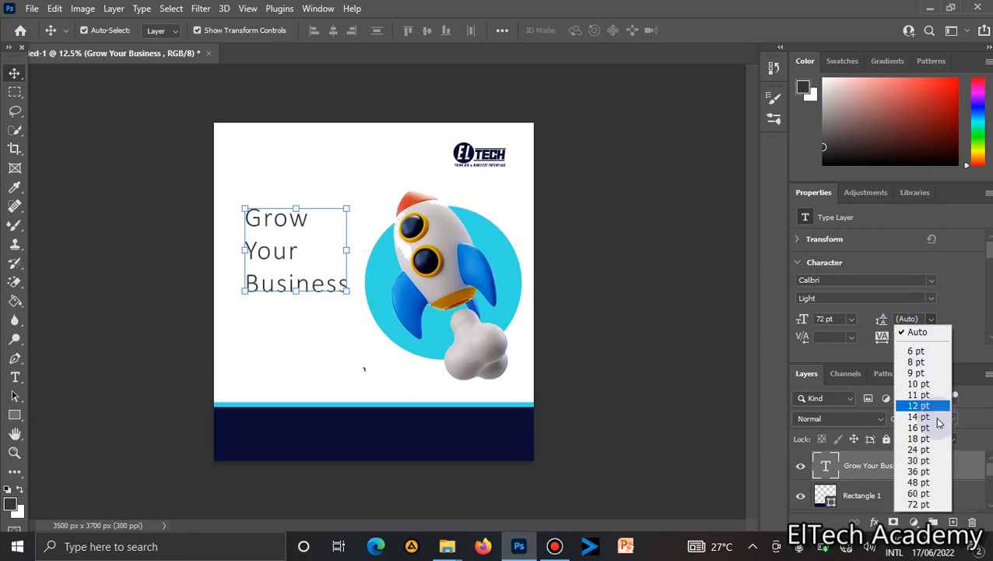
left_click(924, 439)
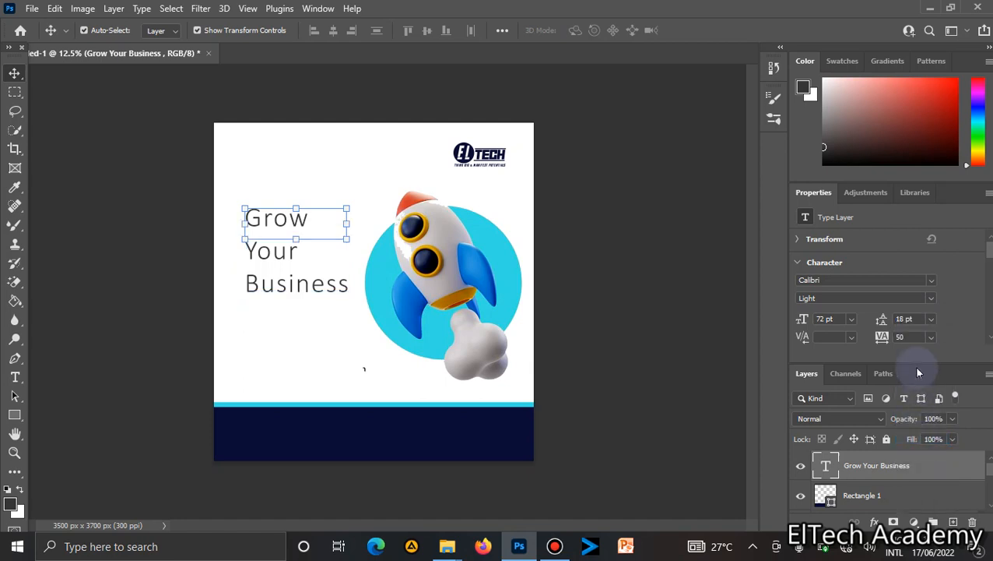
left_click(932, 320)
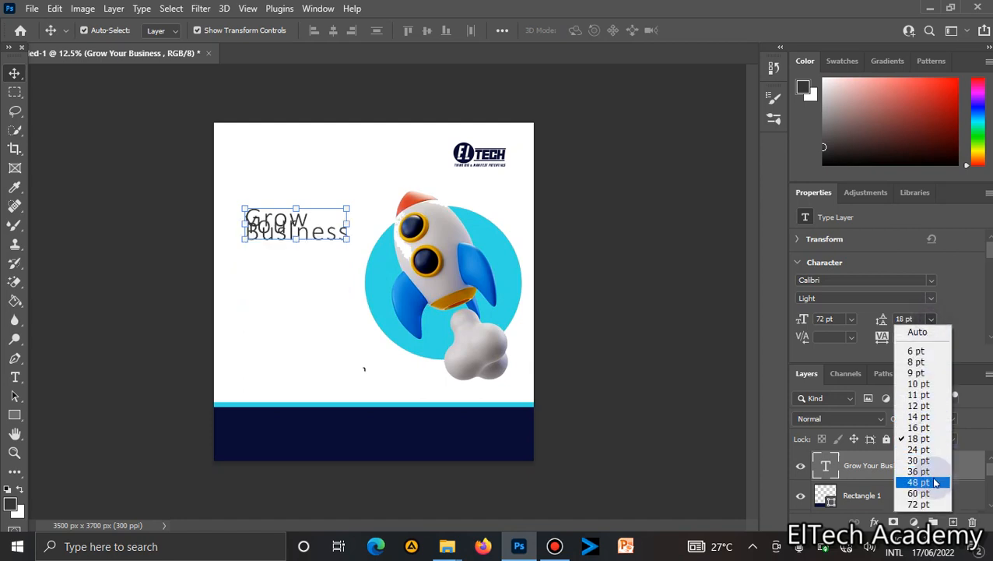
left_click(931, 476)
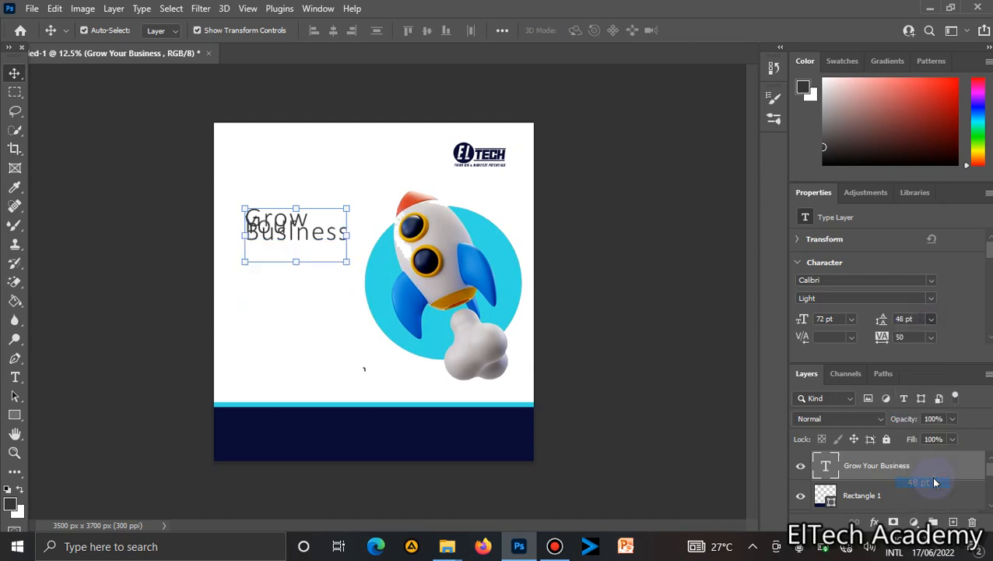
left_click(931, 319)
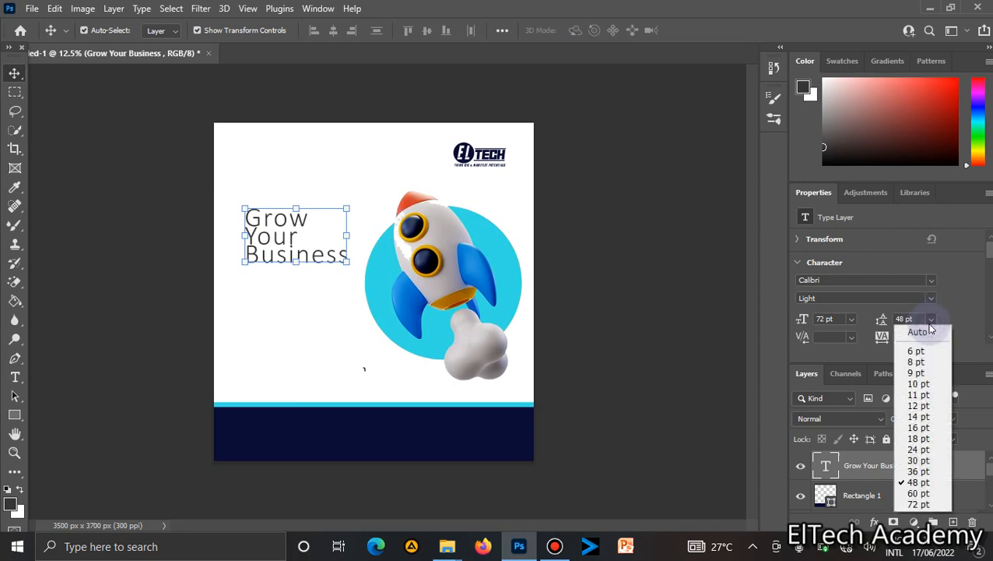
left_click(929, 494)
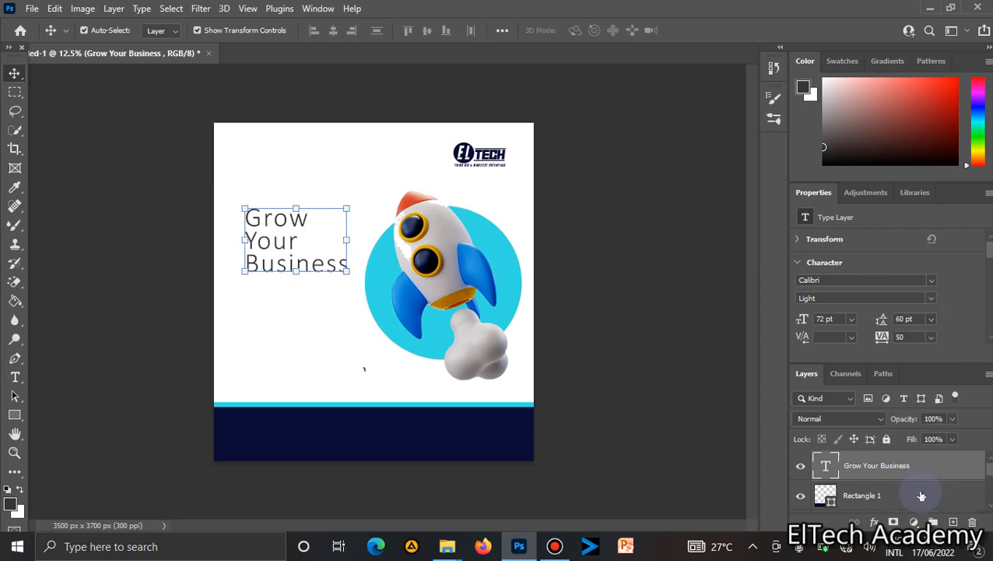
Select all the headline text and change its font style to Regular.
left_click(303, 264)
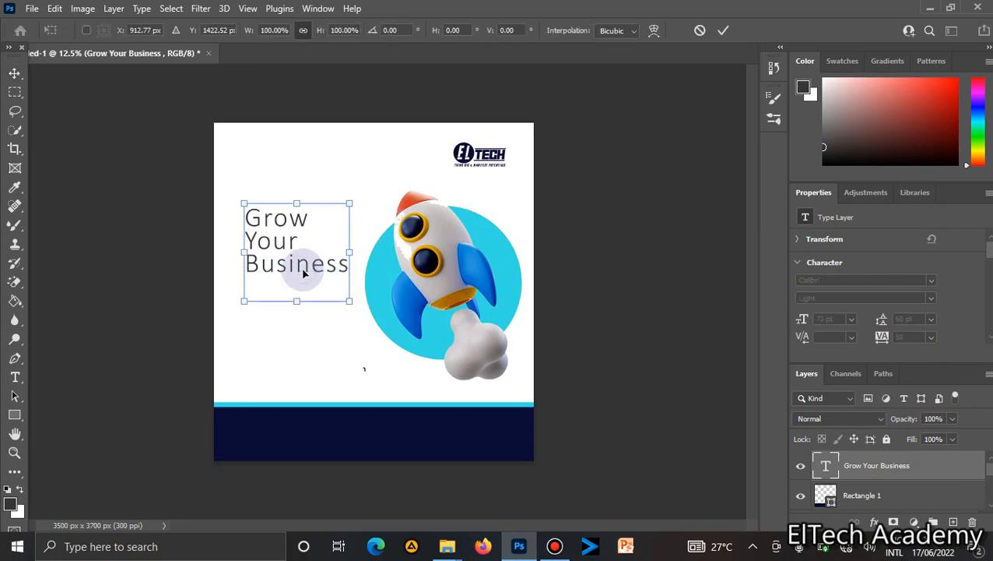
double_click(302, 269)
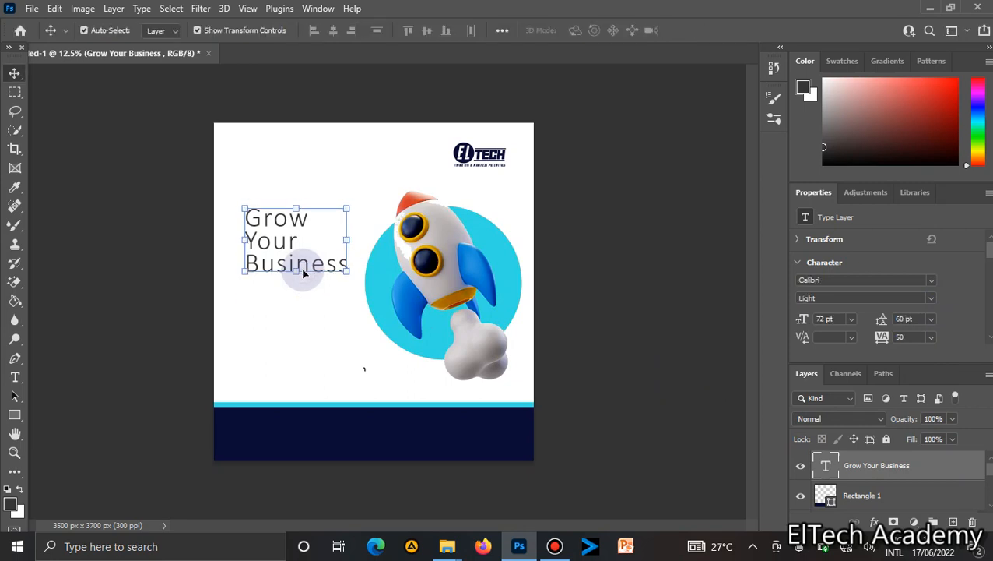
double_click(296, 265)
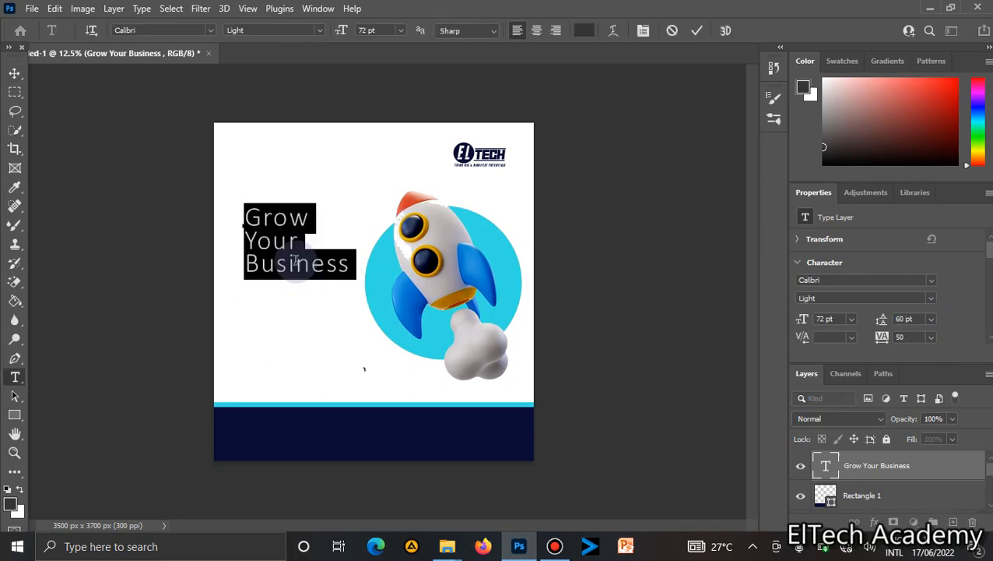
left_click(320, 30)
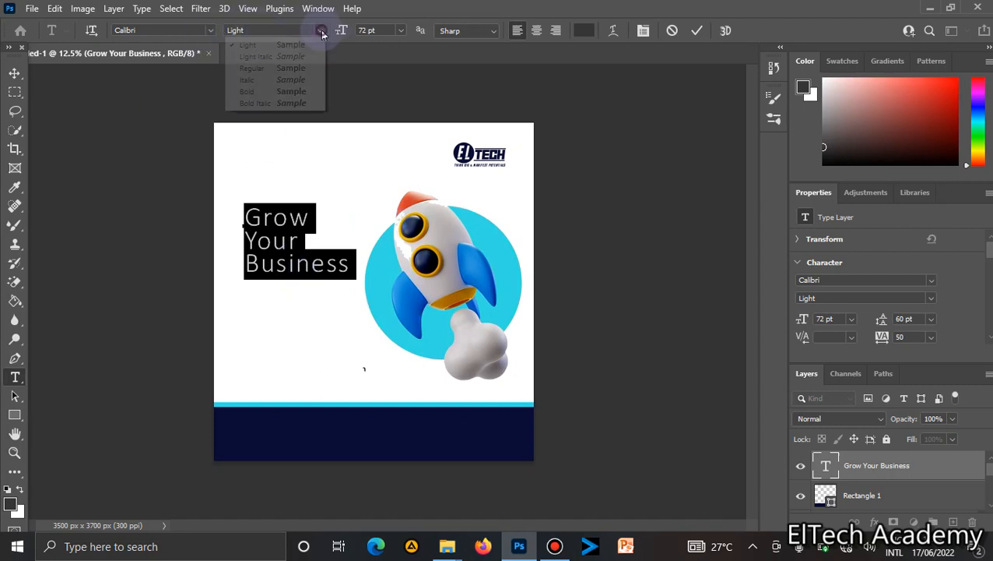
left_click(281, 68)
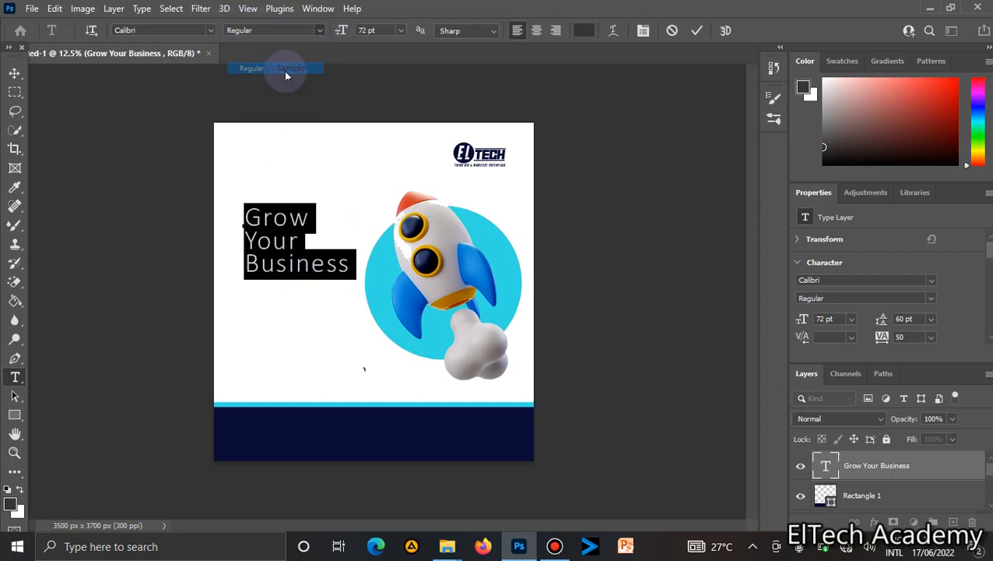
Select the word "Business" and make it Bold.
left_click(347, 265)
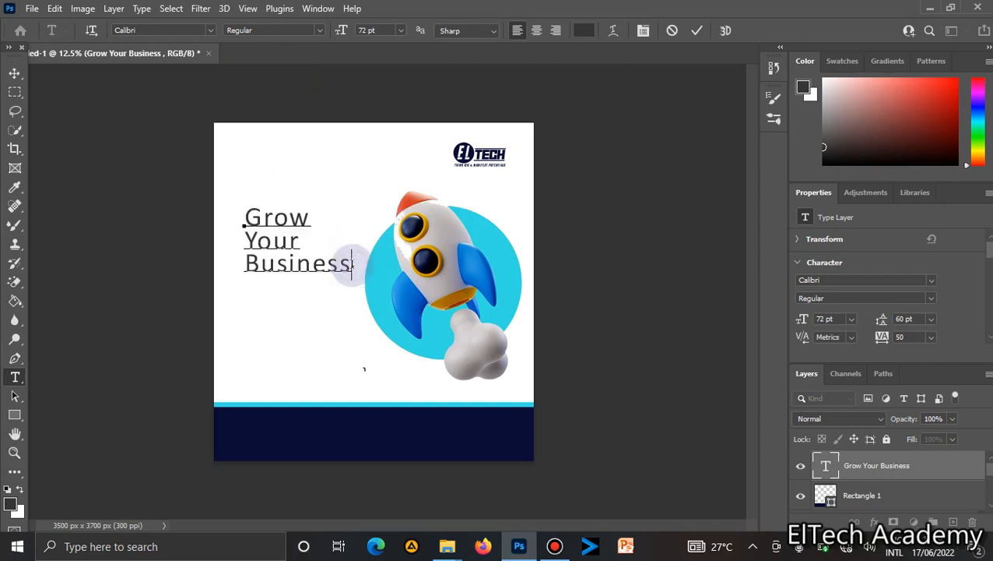
left_click(224, 265, "shift")
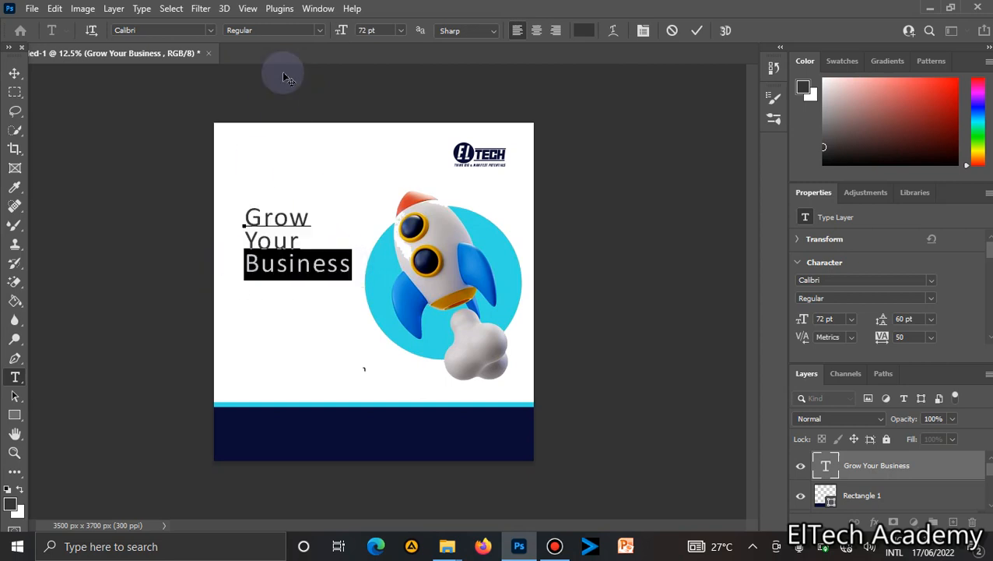
left_click(317, 31)
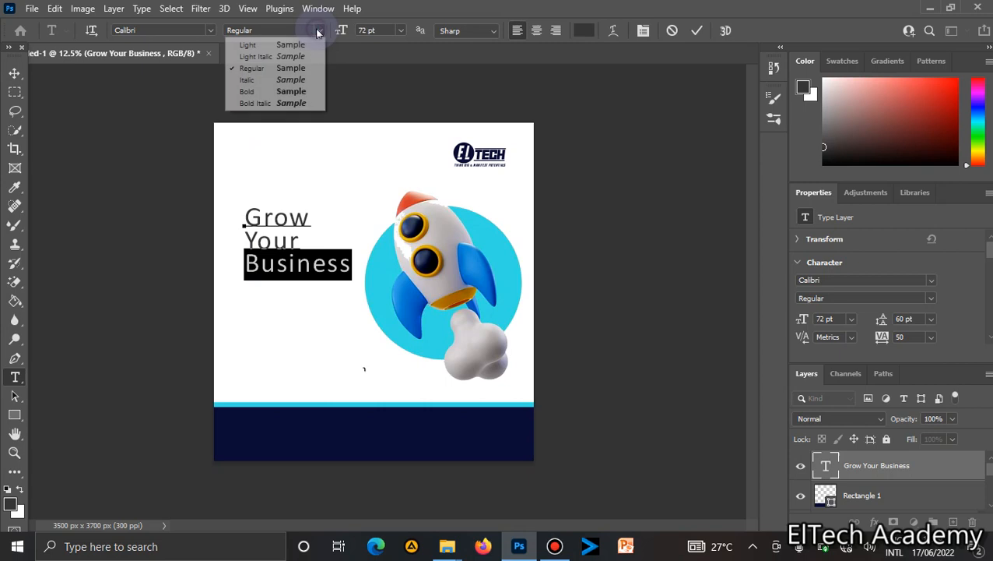
left_click(272, 92)
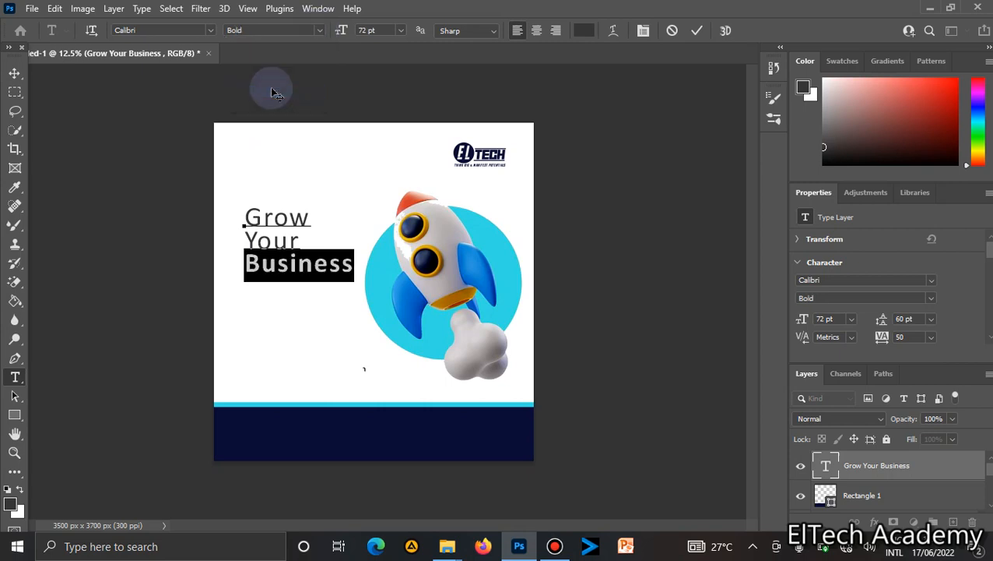
Nudge the headline text block slightly up and left.
left_click(14, 73)
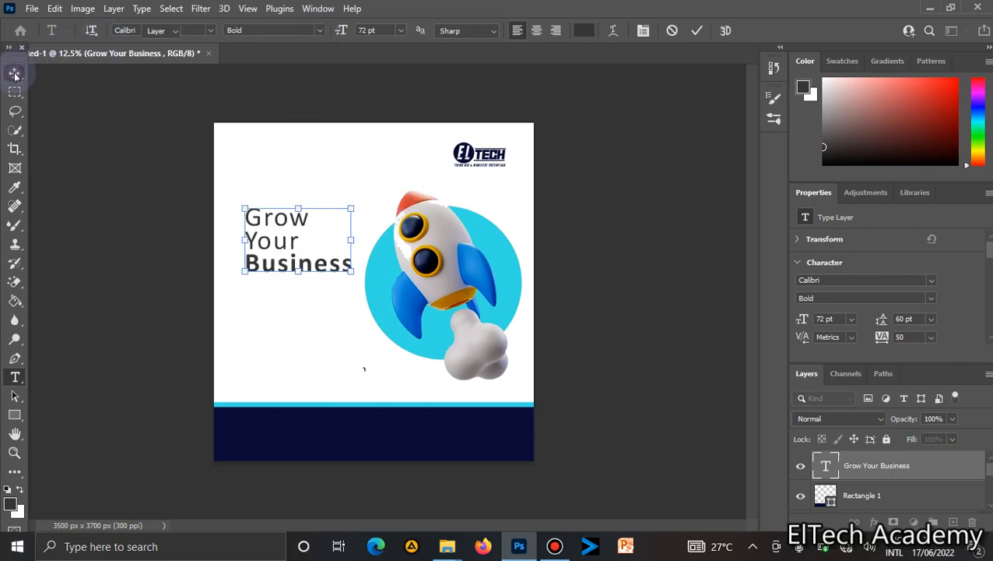
left_click(15, 74)
left_click(465, 288)
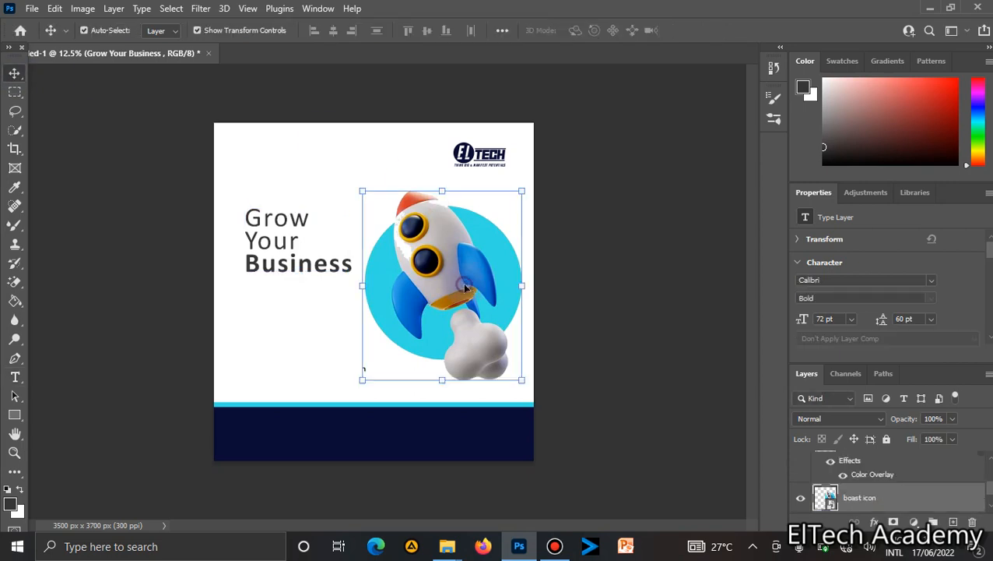
left_click_drag(465, 288, 464, 286)
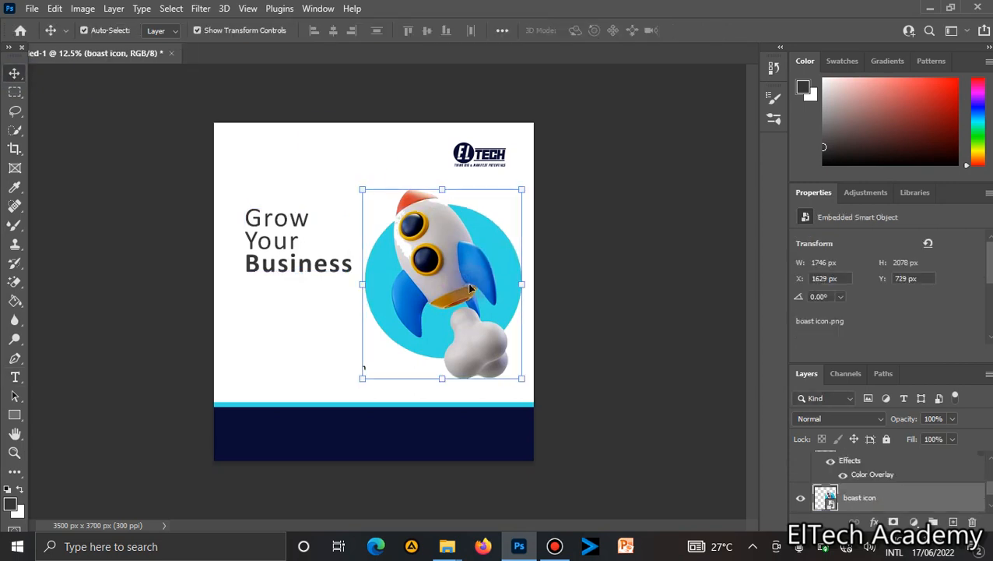
left_click(654, 297)
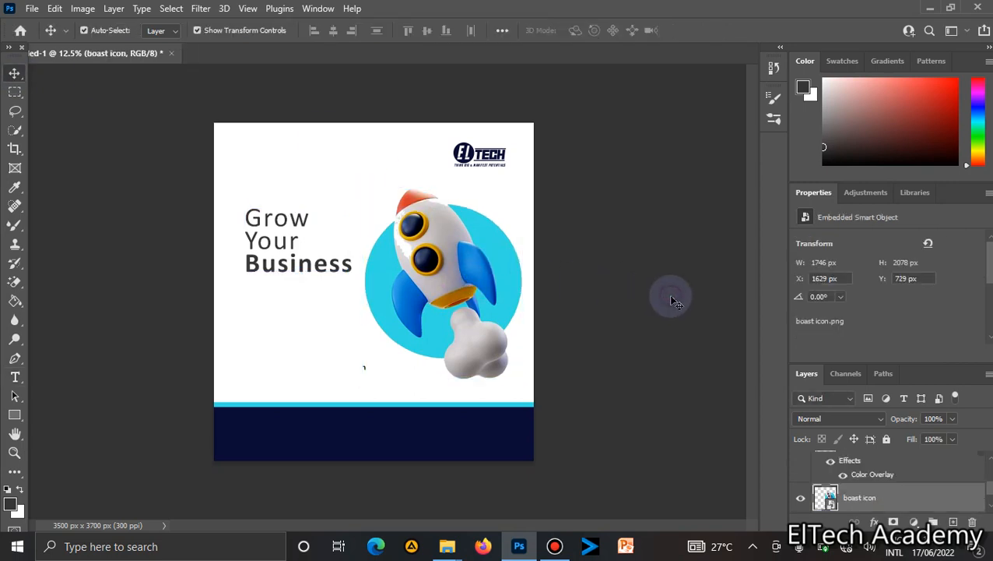
left_click(311, 274)
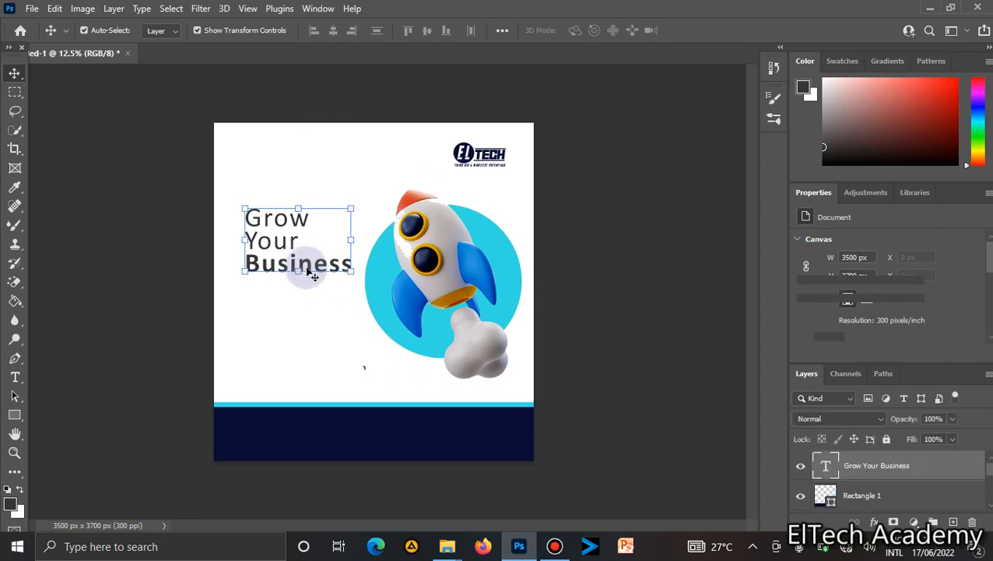
left_click_drag(309, 273, 305, 268)
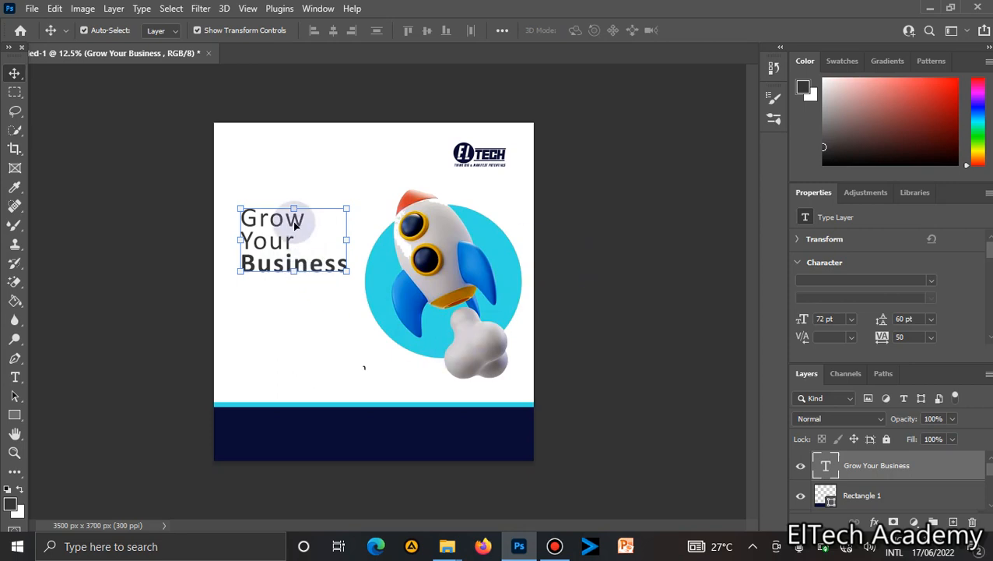
Select the word "Business" and set its colour to #003da1, sampled from the rocket's blue fin.
double_click(278, 243)
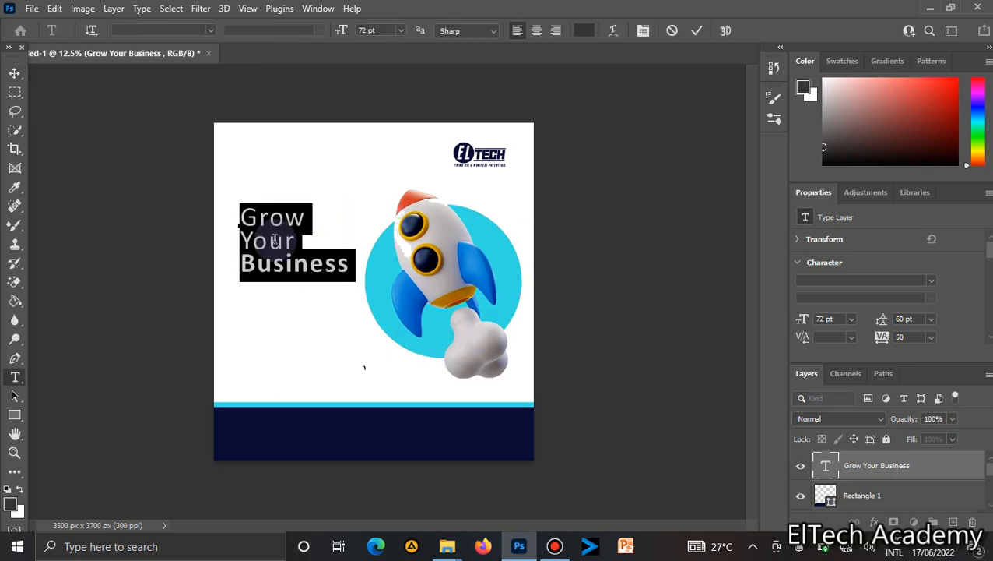
left_click(257, 259)
left_click_drag(243, 265, 343, 267)
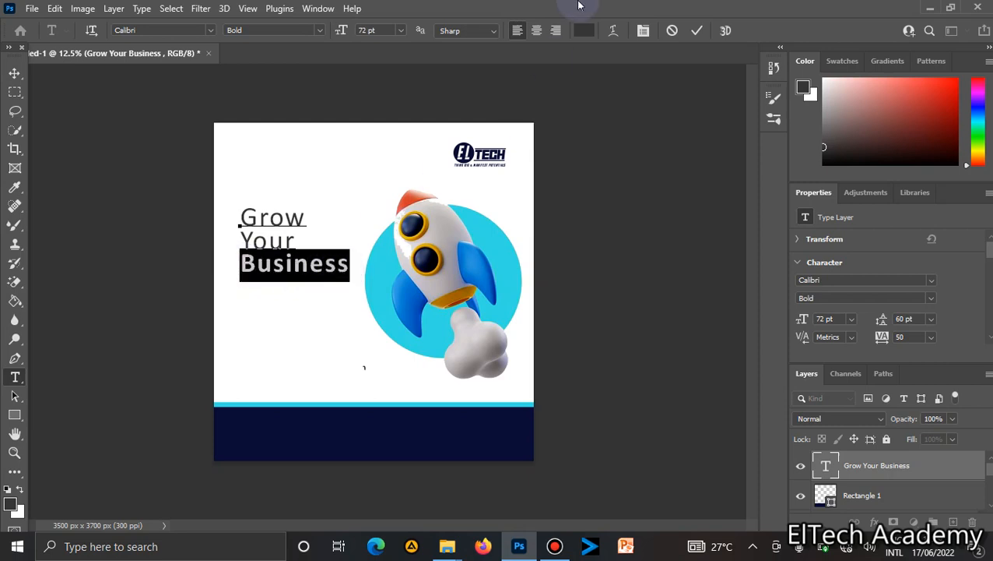
left_click(585, 31)
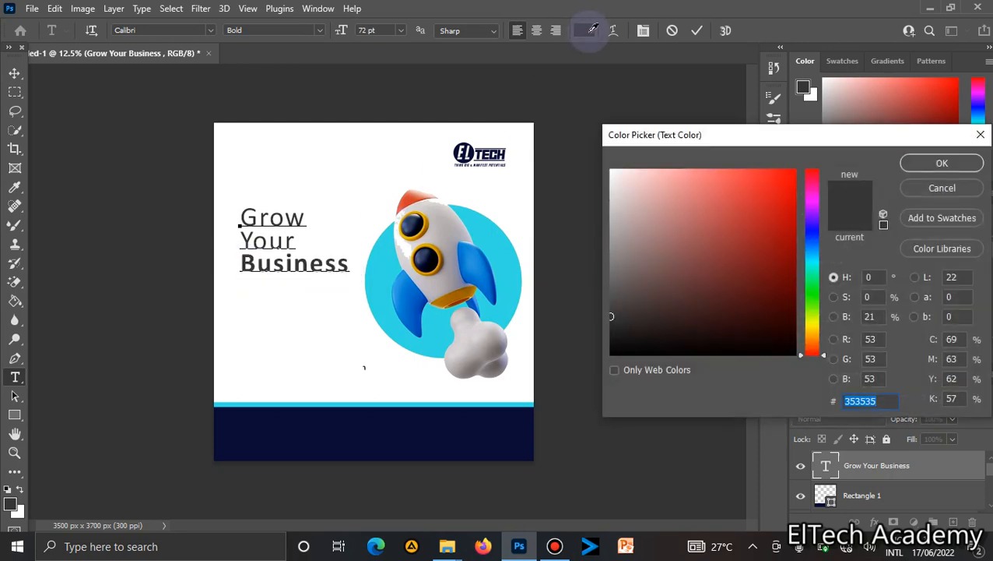
left_click(811, 199)
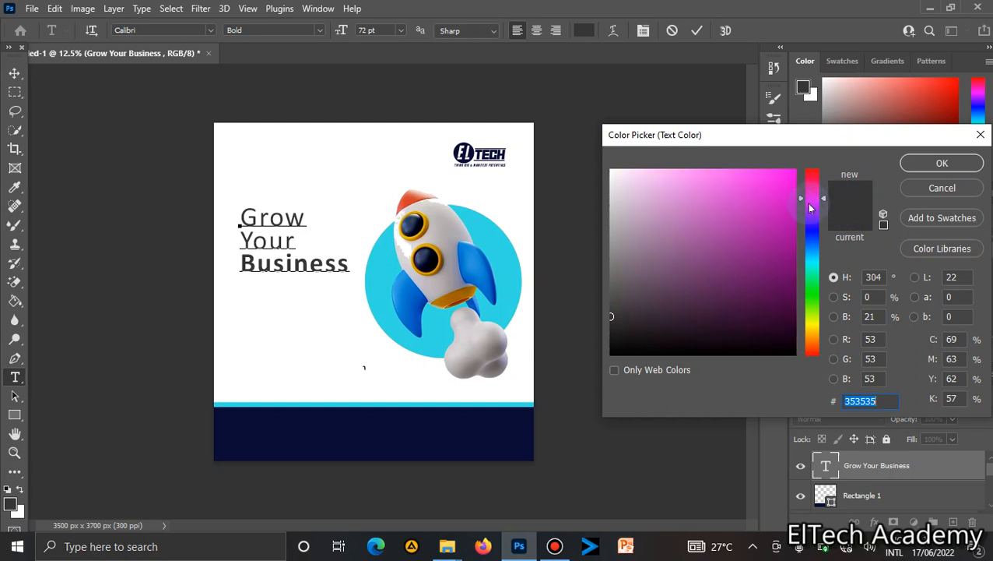
left_click(792, 262)
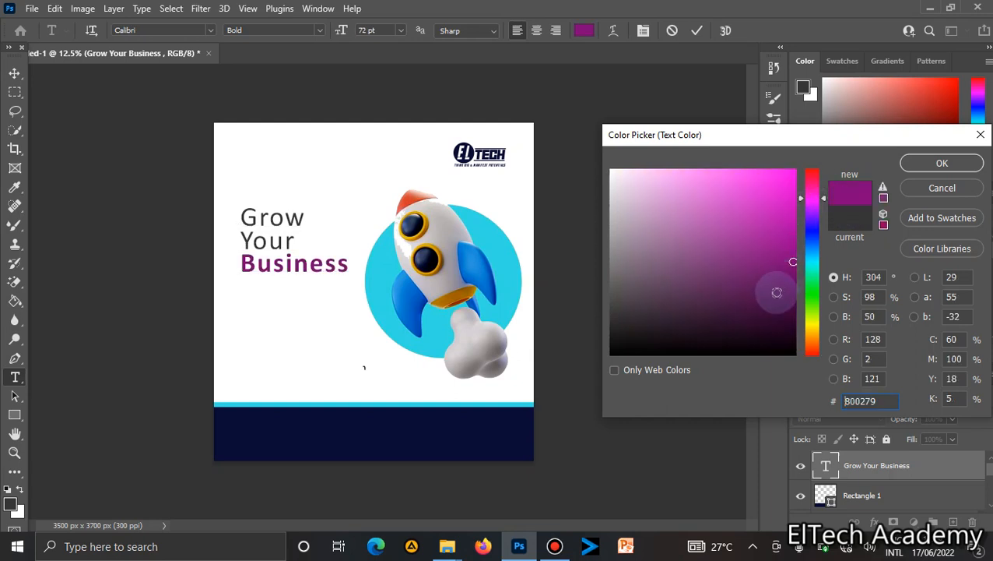
left_click(780, 296)
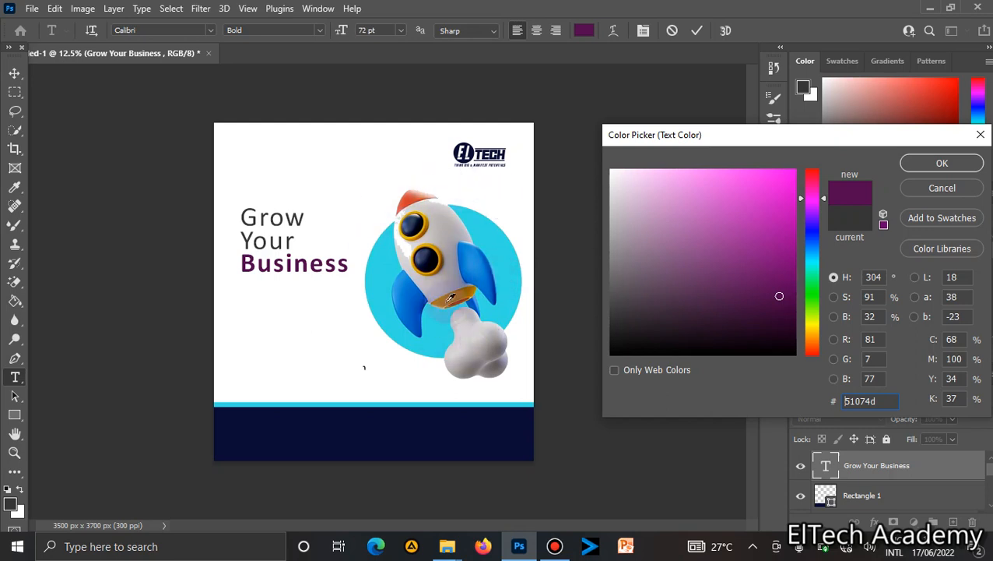
left_click(478, 261)
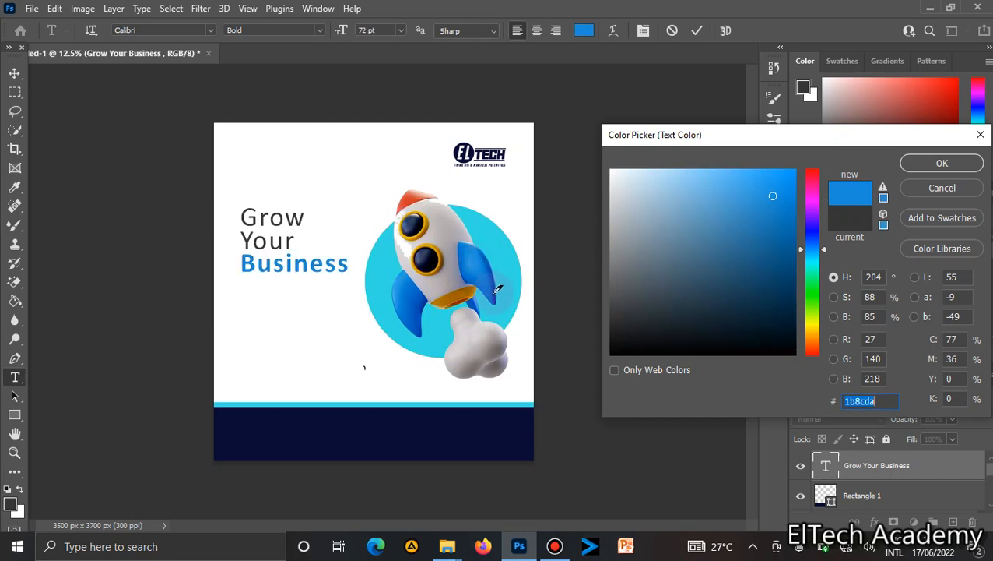
left_click(495, 289)
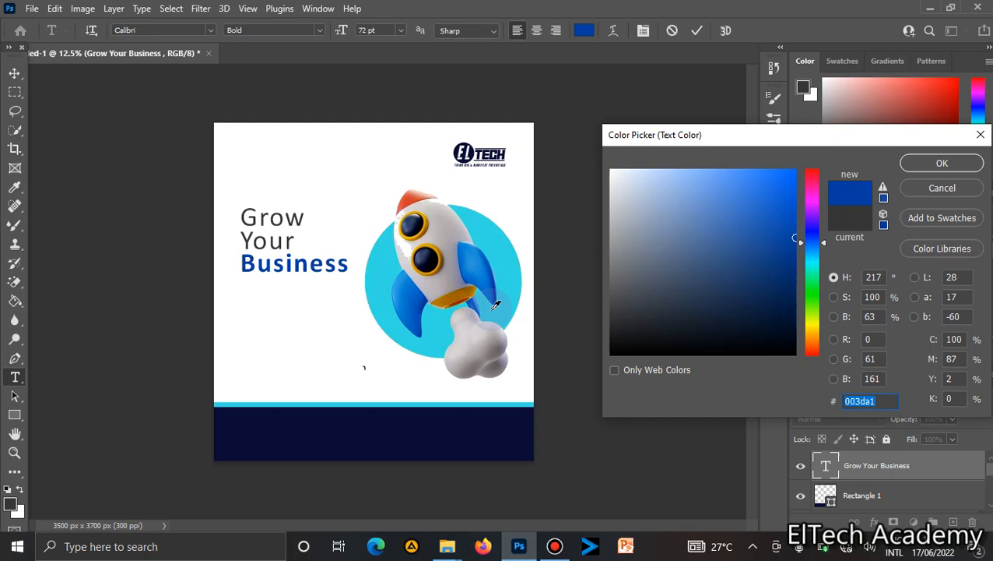
key("Return")
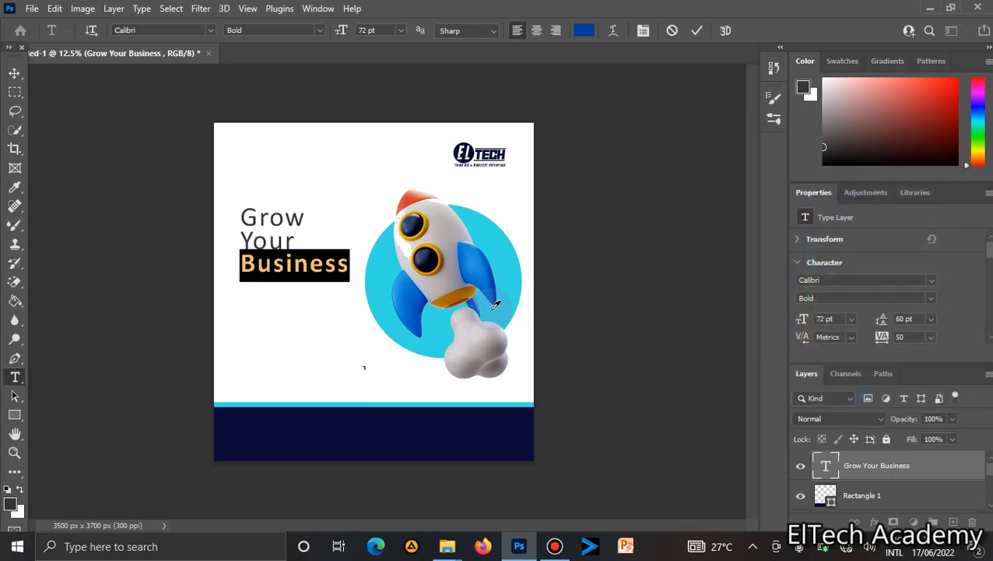
Select the word "Grow" and set its colour to cyan #34dce3, sampled from the circle behind the rocket.
left_click(284, 220)
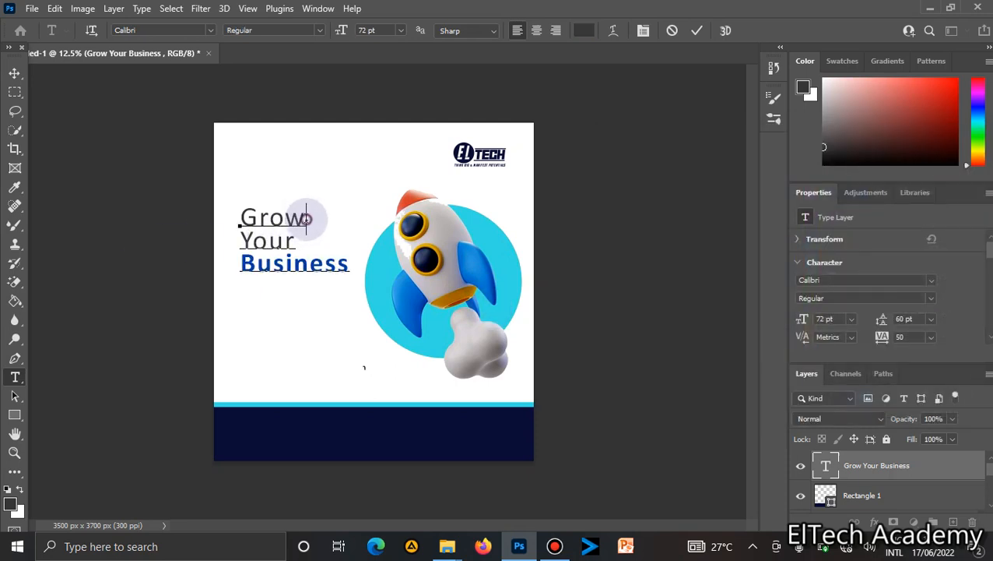
left_click_drag(306, 219, 234, 210)
left_click(584, 30)
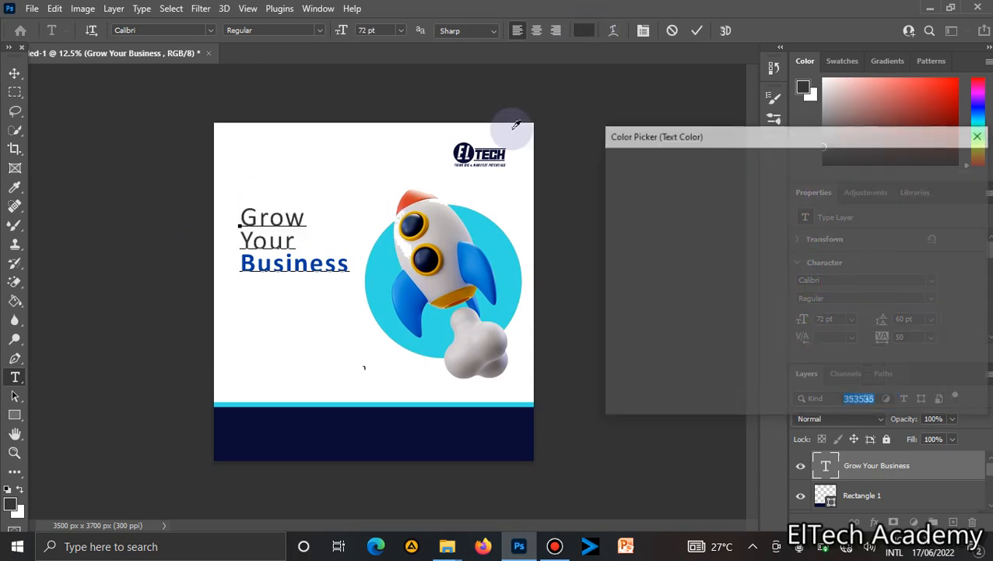
left_click(490, 221)
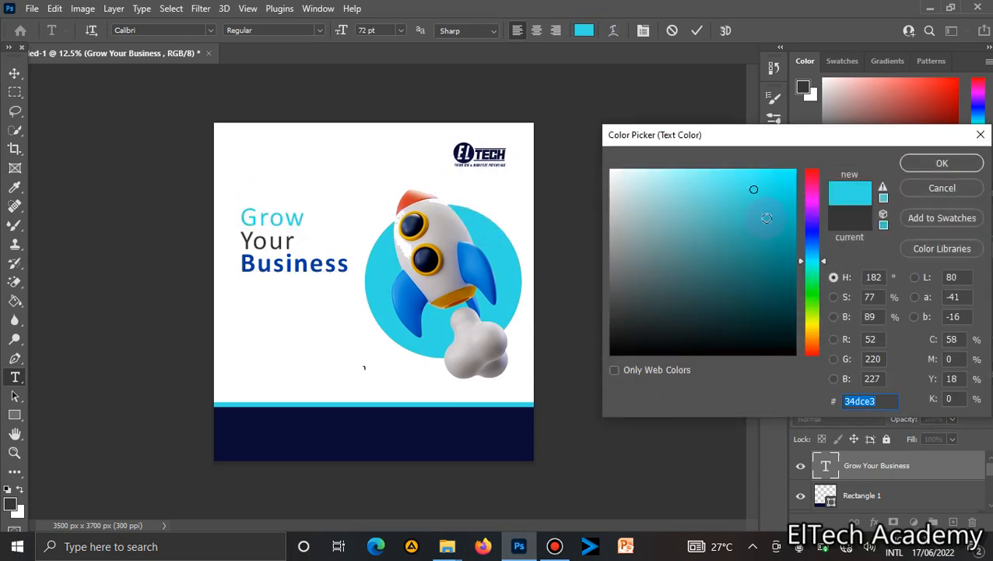
left_click(766, 218)
key("Return")
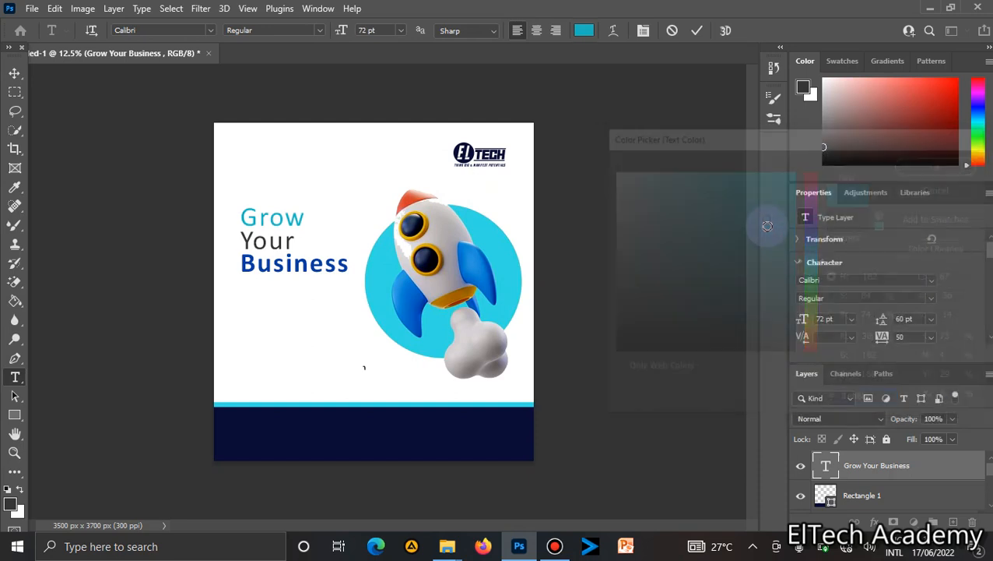
Color the word "Your" with the navy sampled from the footer bar and commit the text edits.
left_click(296, 239)
left_click_drag(296, 239, 223, 240)
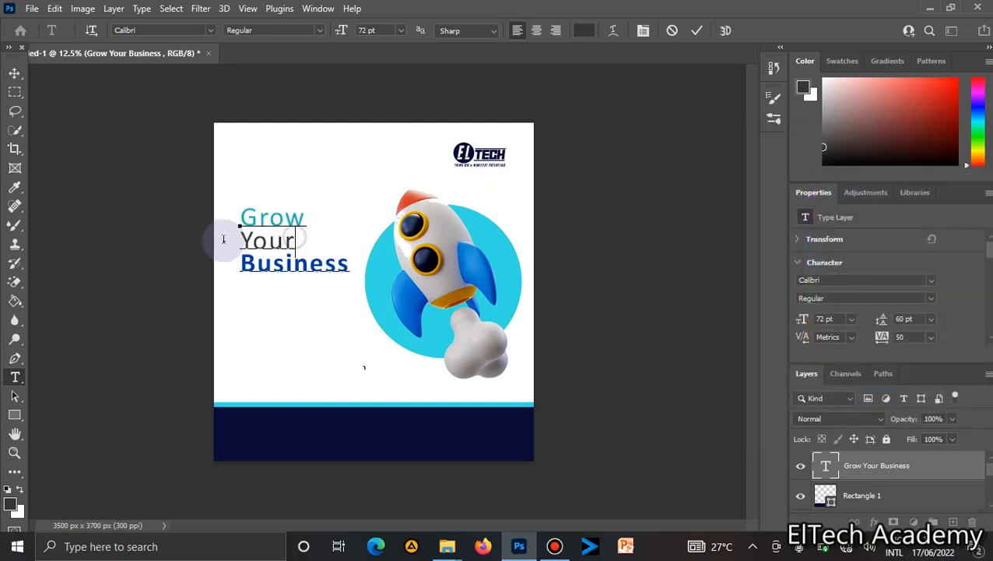
left_click(583, 30)
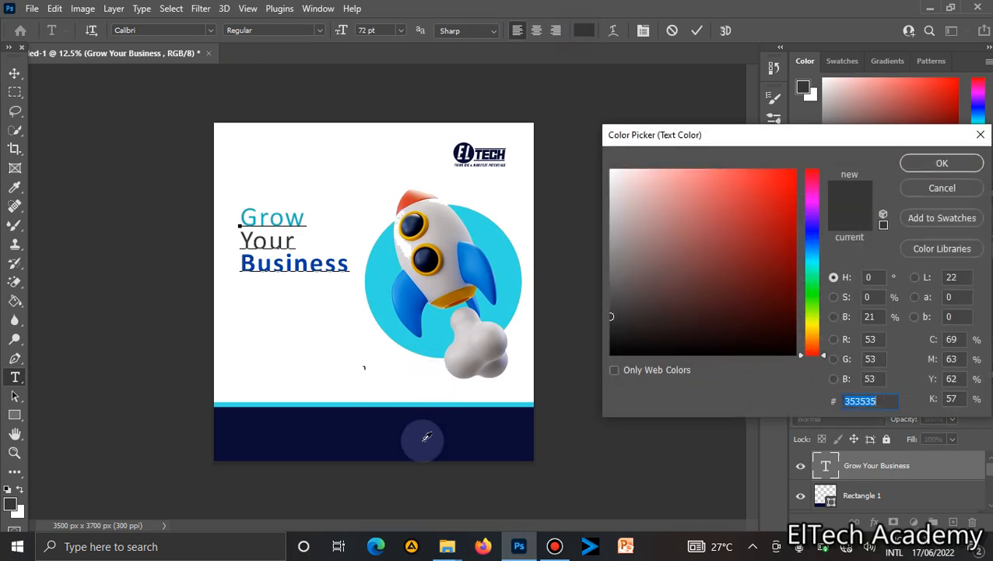
left_click(426, 436)
key("Return")
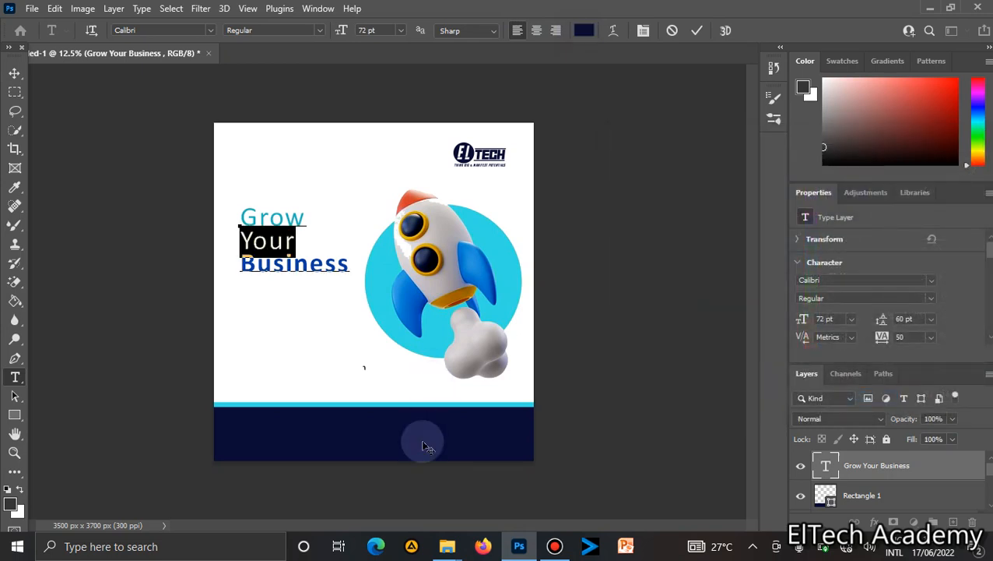
left_click(299, 259)
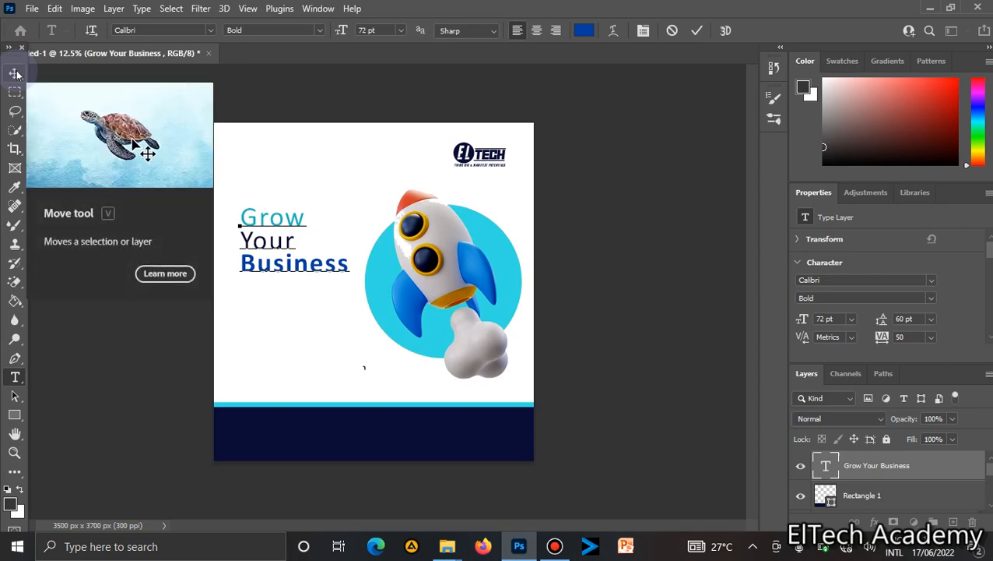
left_click(700, 31)
key("v")
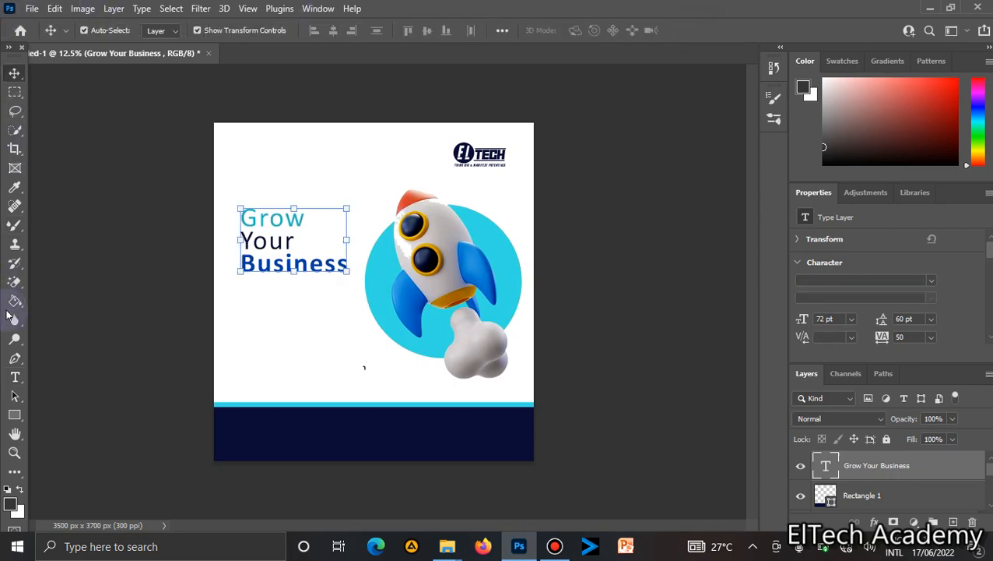
Draw a rectangle about 656 × 240 px below the headline and set its corner radius to 50 px.
left_click(15, 415)
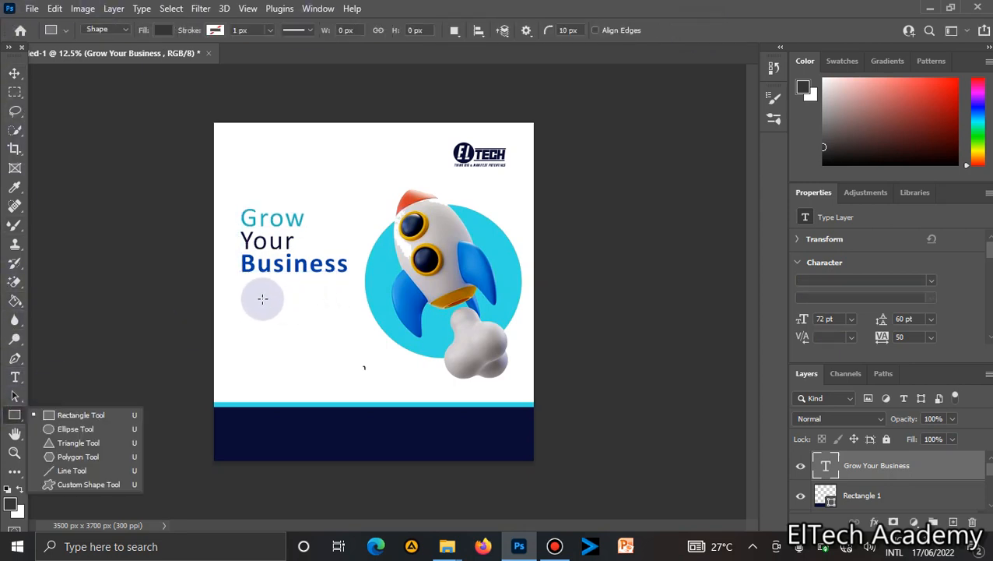
left_click_drag(243, 290, 304, 311)
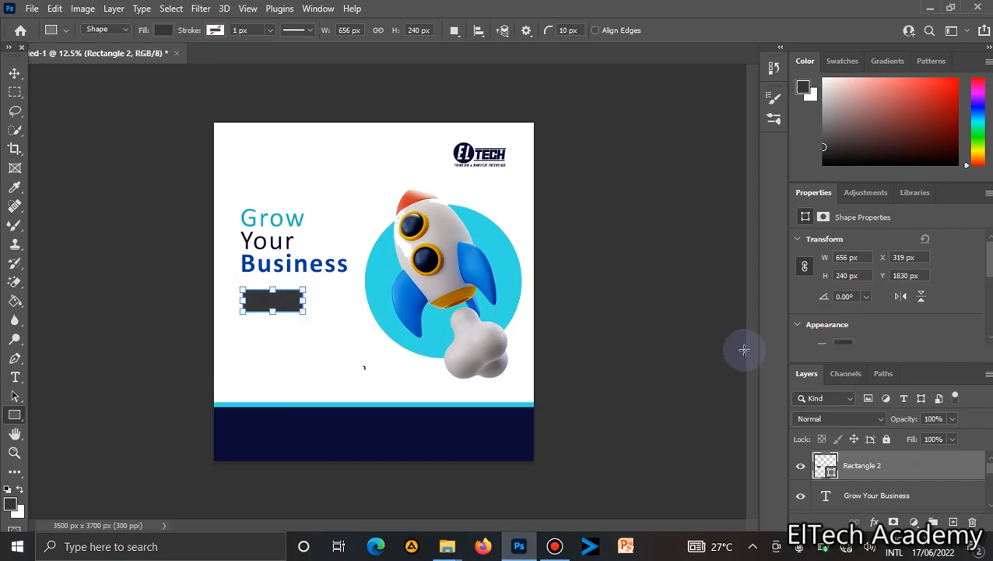
scroll(988, 276, "down", 1)
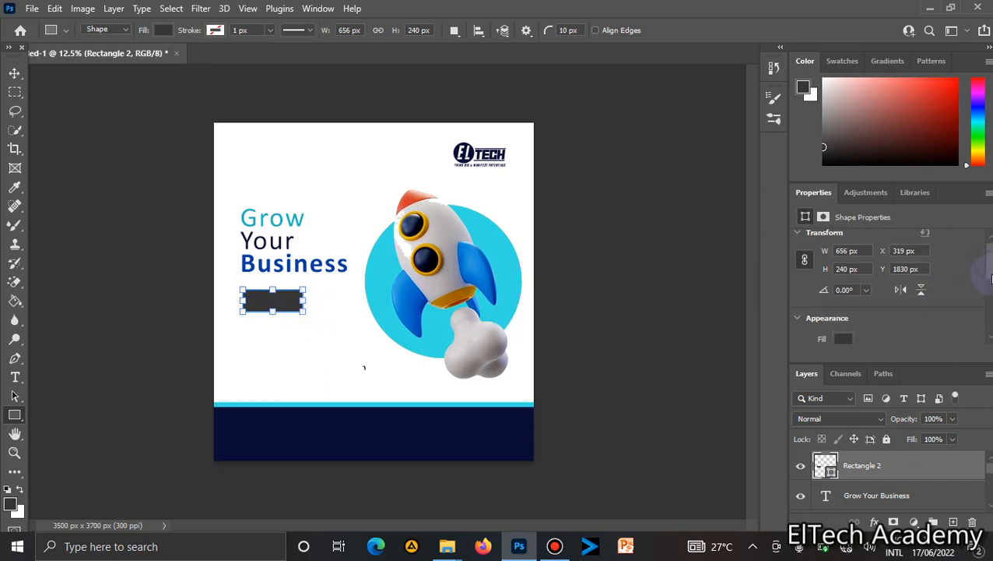
scroll(989, 278, "down", 4)
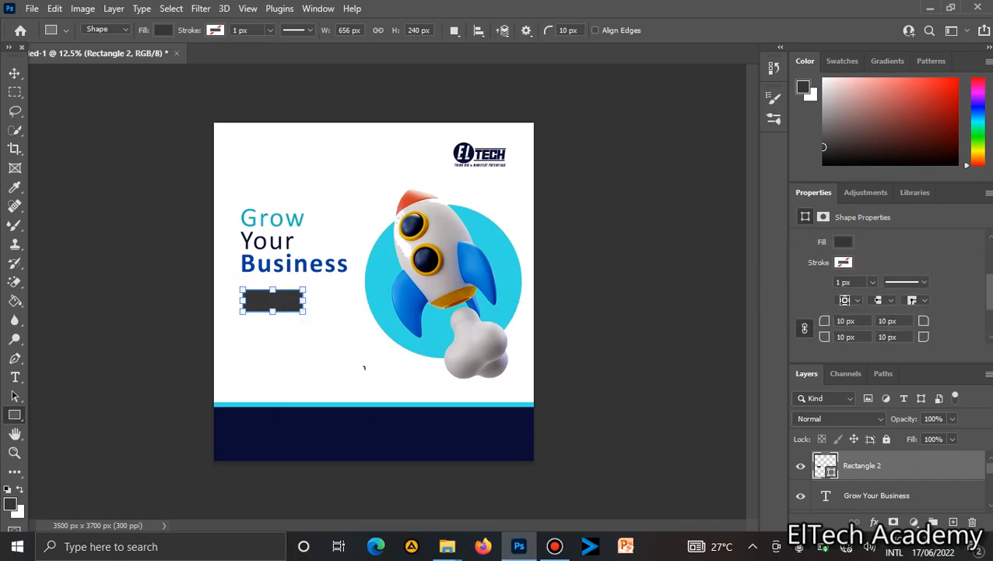
scroll(989, 296, "down", 1)
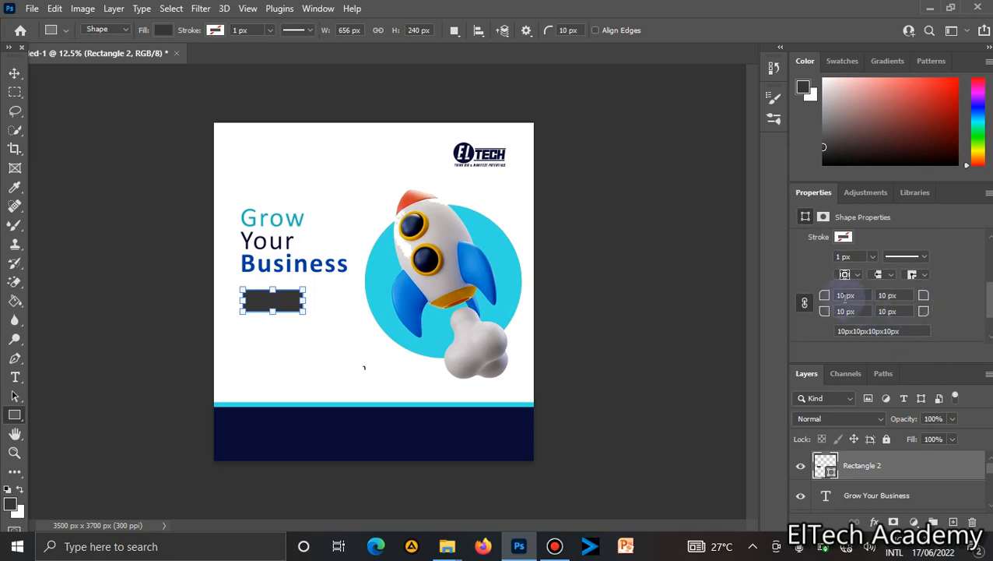
left_click(846, 296)
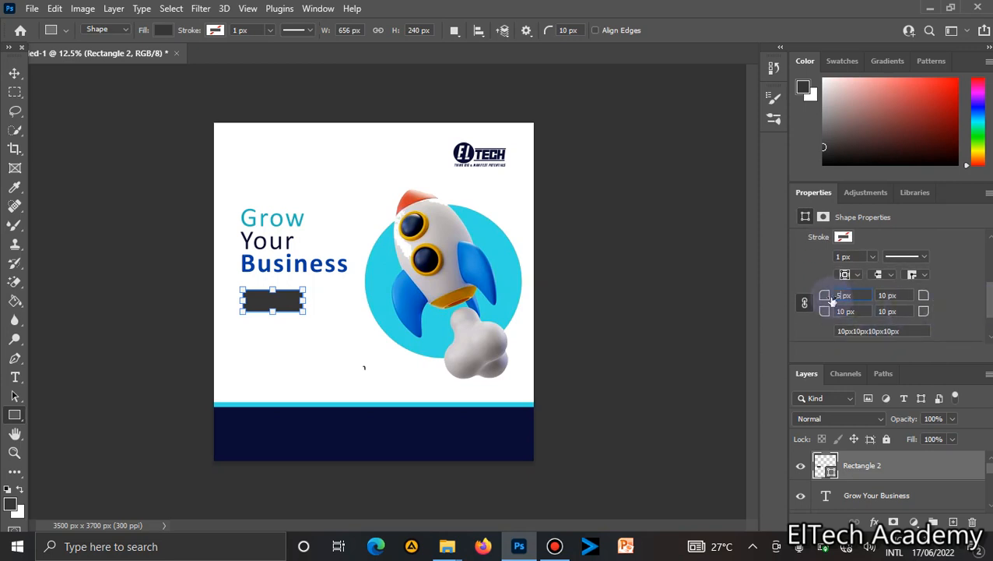
type("50")
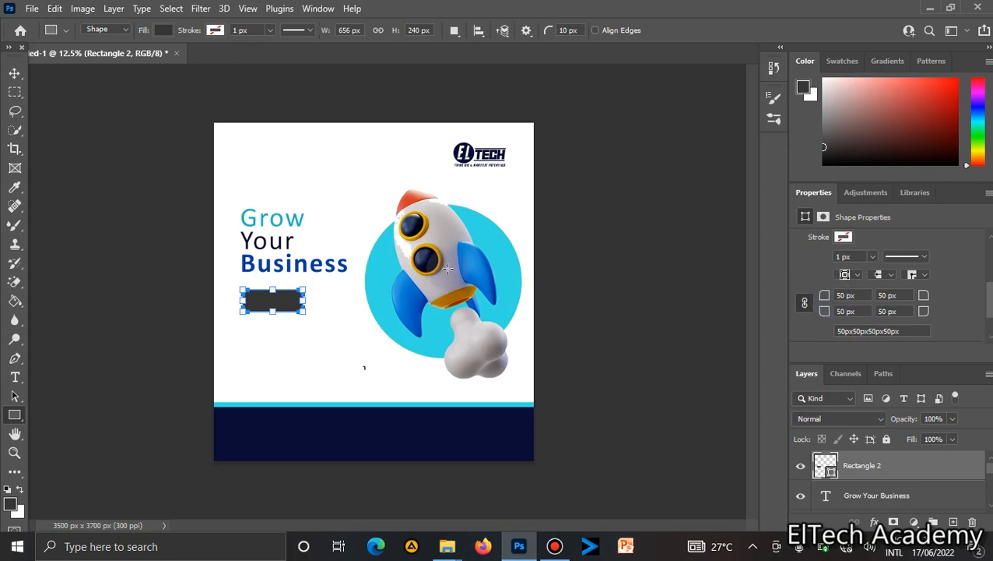
Set the rectangle's fill to orange #d1503b, sampled from the rocket's nose.
left_click(164, 31)
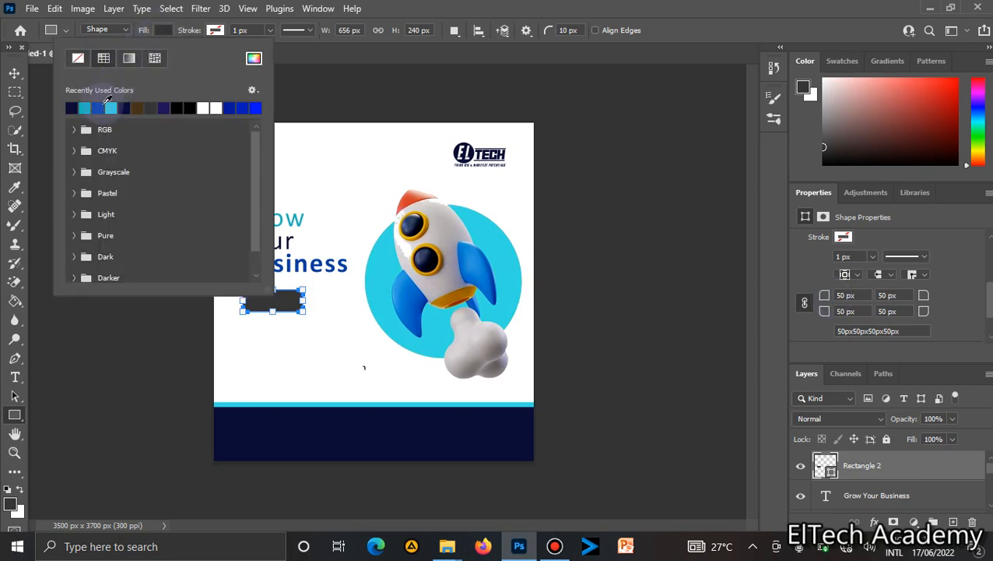
left_click(106, 107)
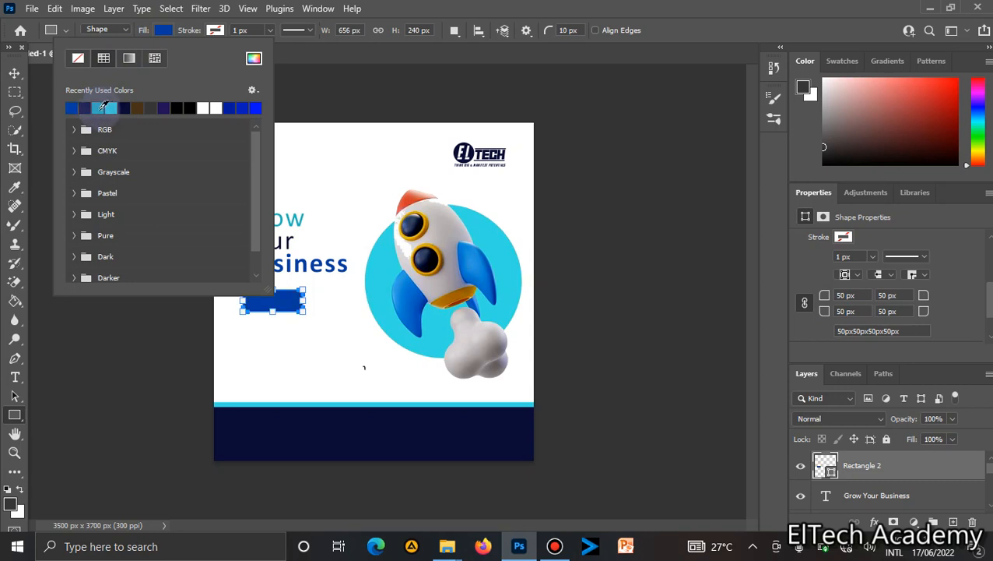
left_click(255, 59)
left_click(415, 197)
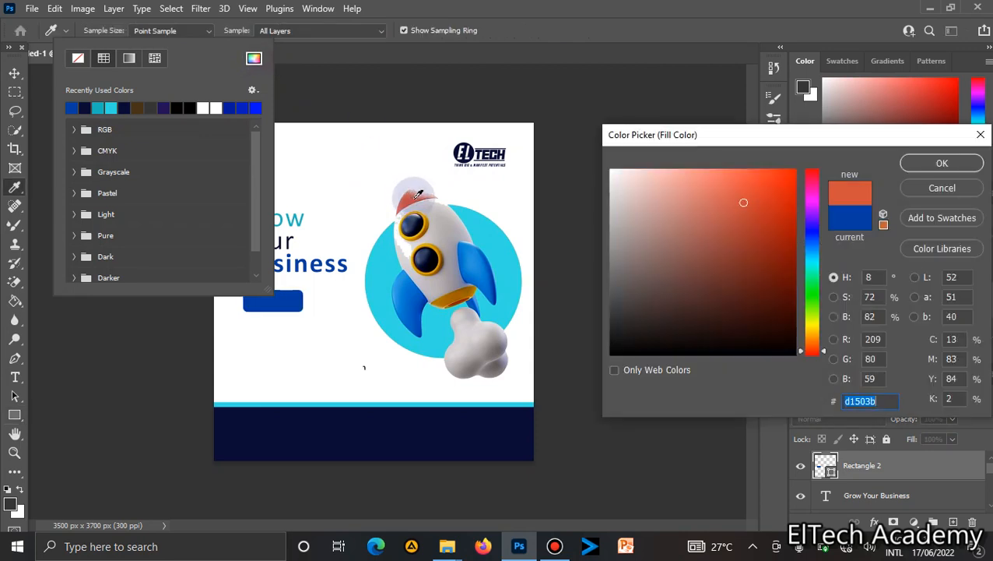
key("Return")
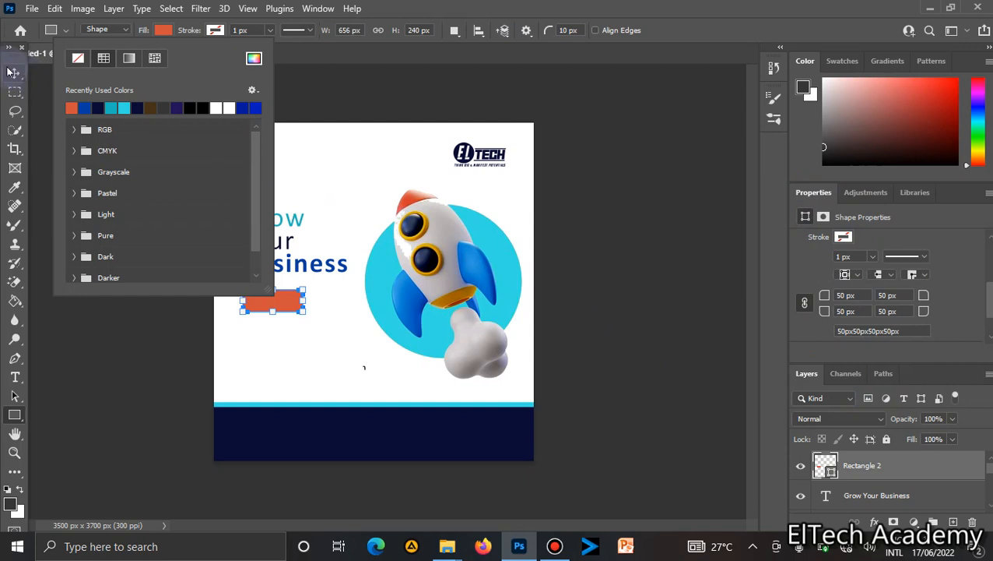
Nudge the orange rectangle slightly down and left under the headline.
left_click(12, 72)
left_click(615, 278)
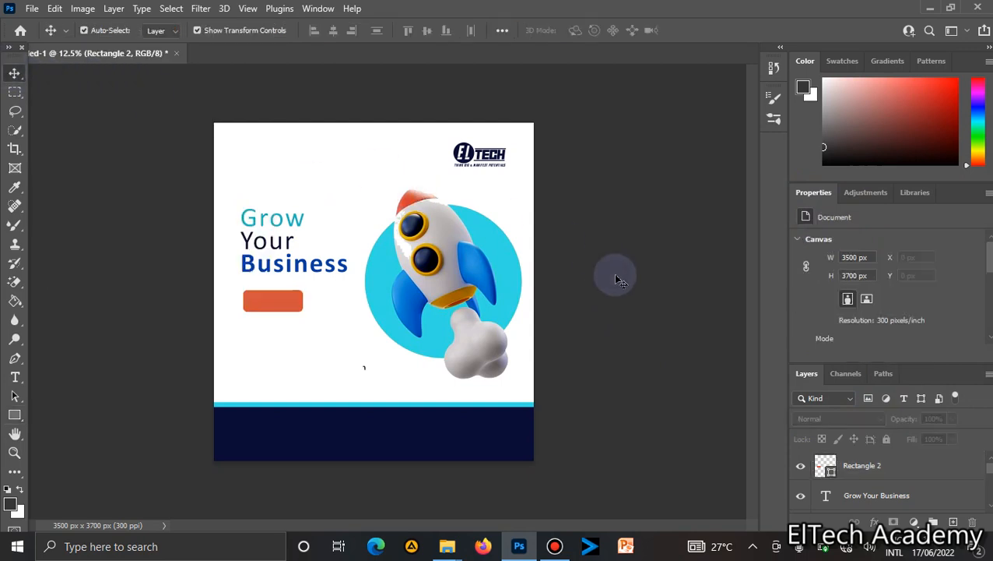
key("ctrl+plus")
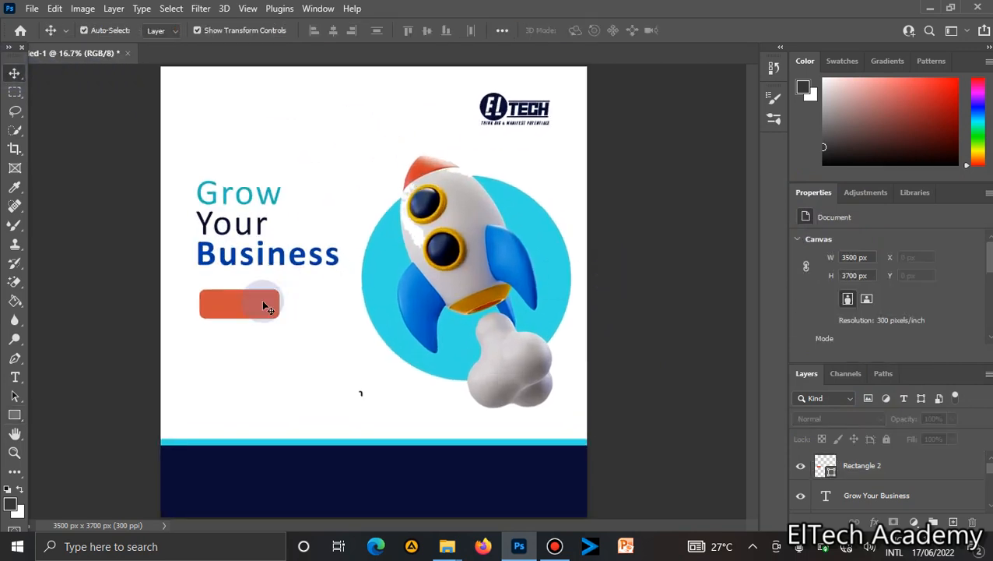
left_click_drag(261, 299, 260, 301)
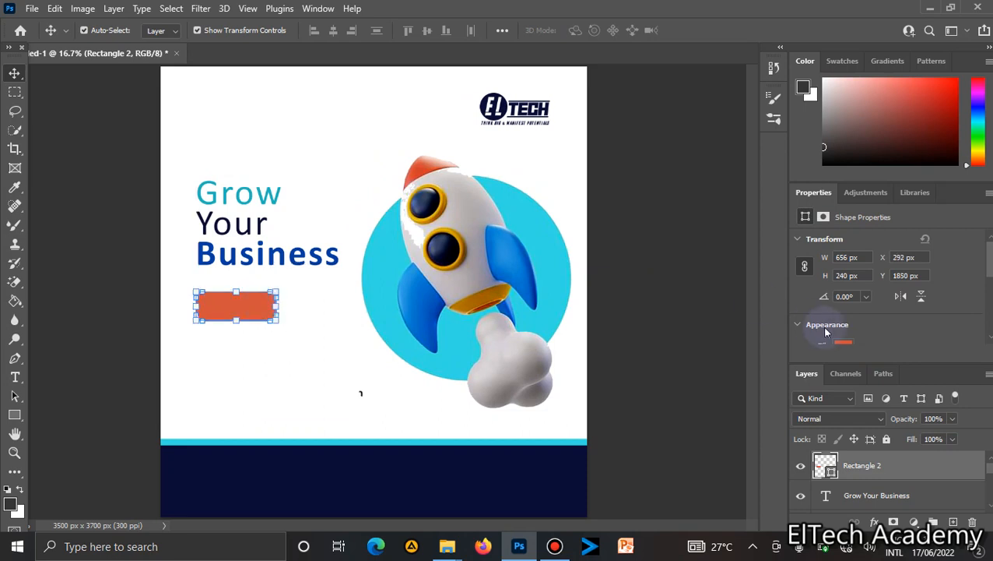
Set the rectangle's corner radius to 100 px to make a pill-shaped button.
left_click_drag(989, 268, 989, 317)
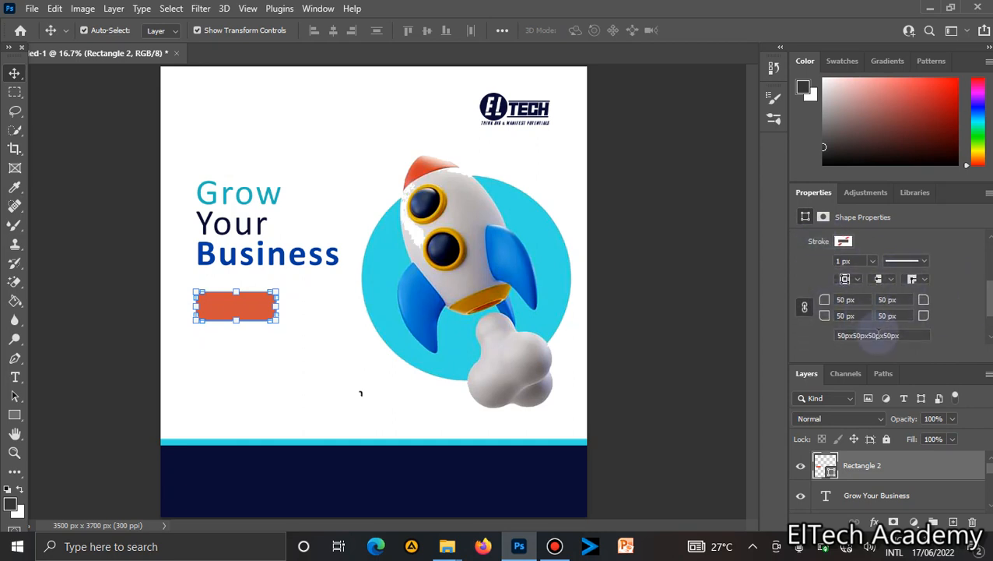
left_click(833, 306)
type("100")
key("Return")
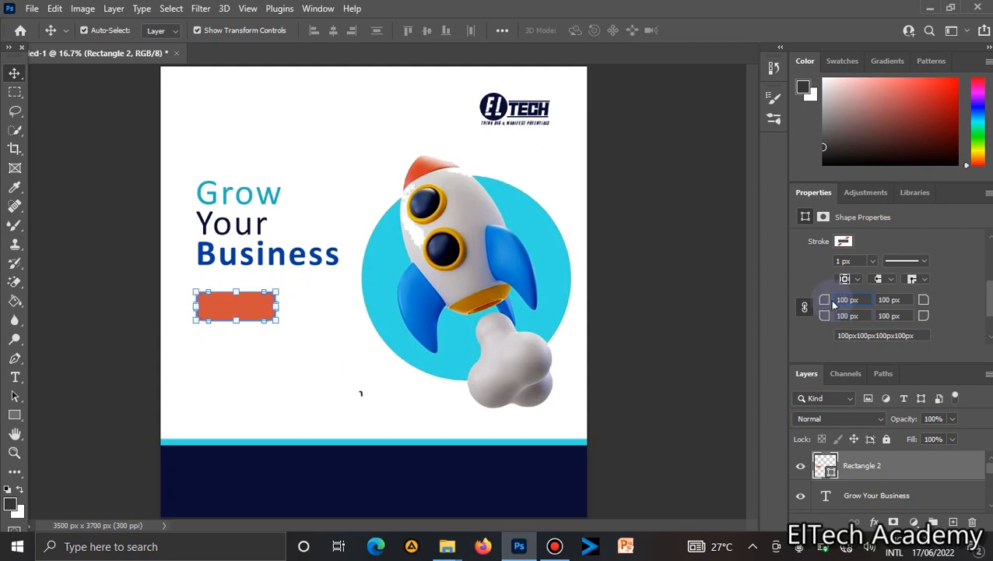
left_click(361, 377)
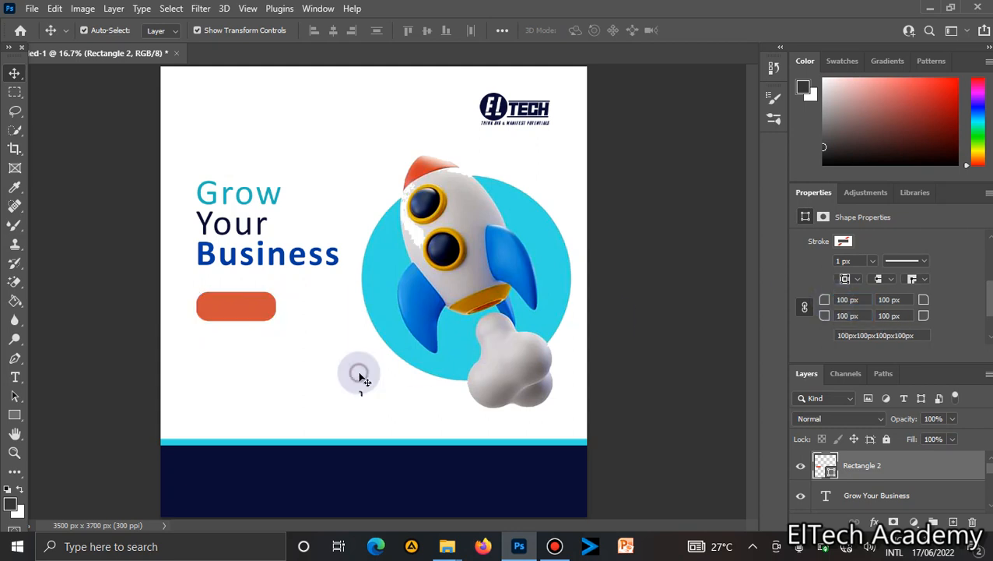
Add a text layer reading WITH on the canvas below the orange button.
left_click(247, 308)
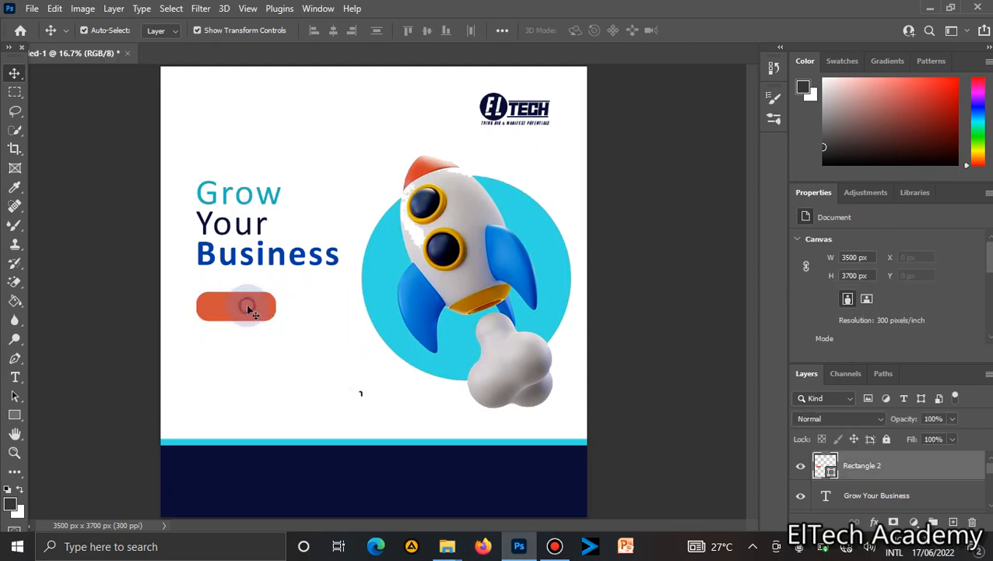
left_click(328, 348)
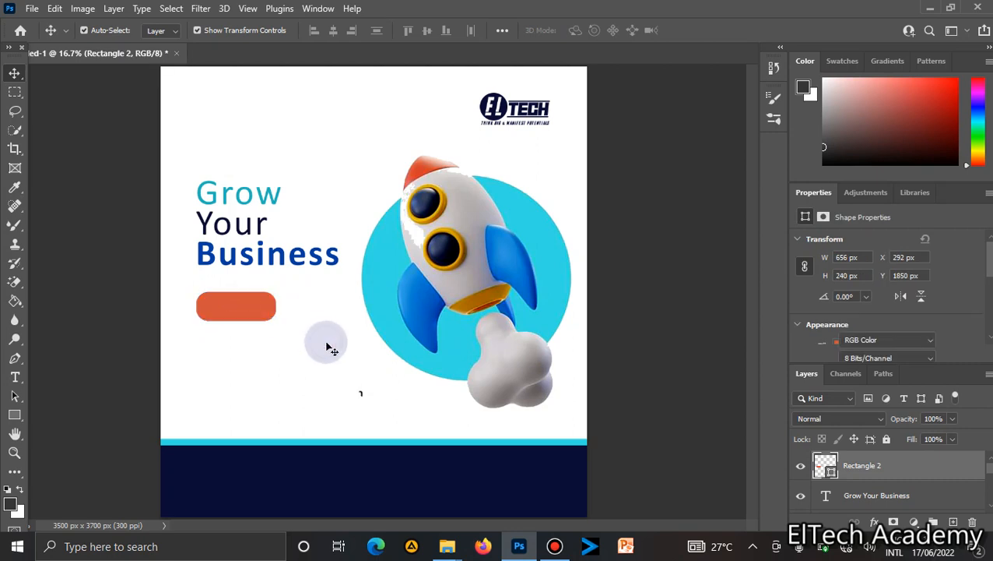
left_click(14, 377)
left_click(249, 401)
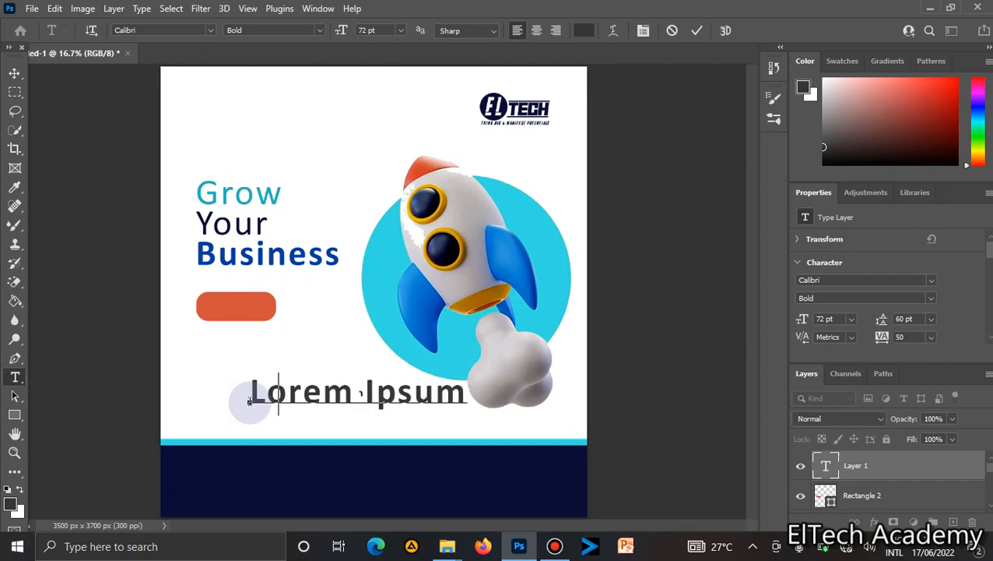
type("W")
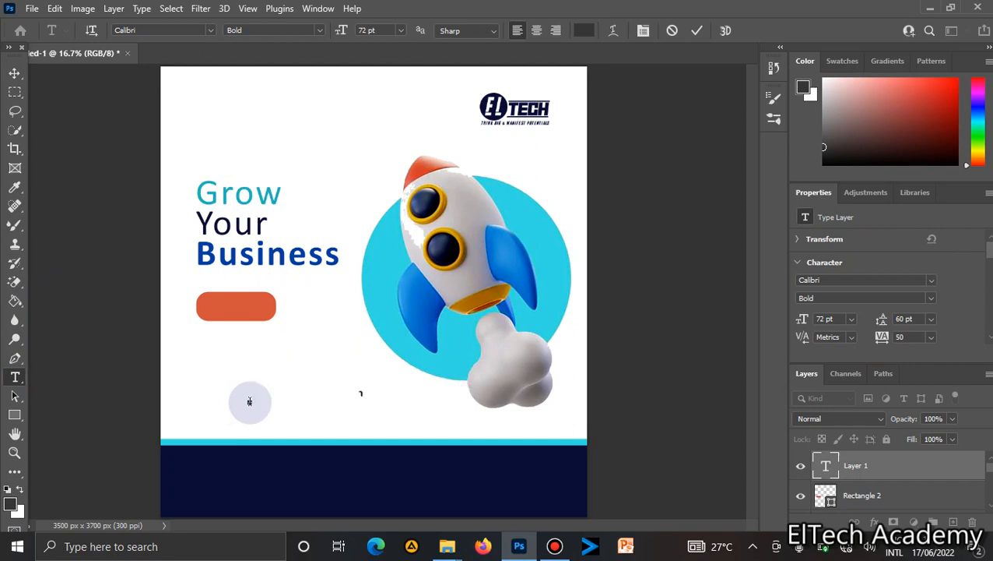
type("WITH")
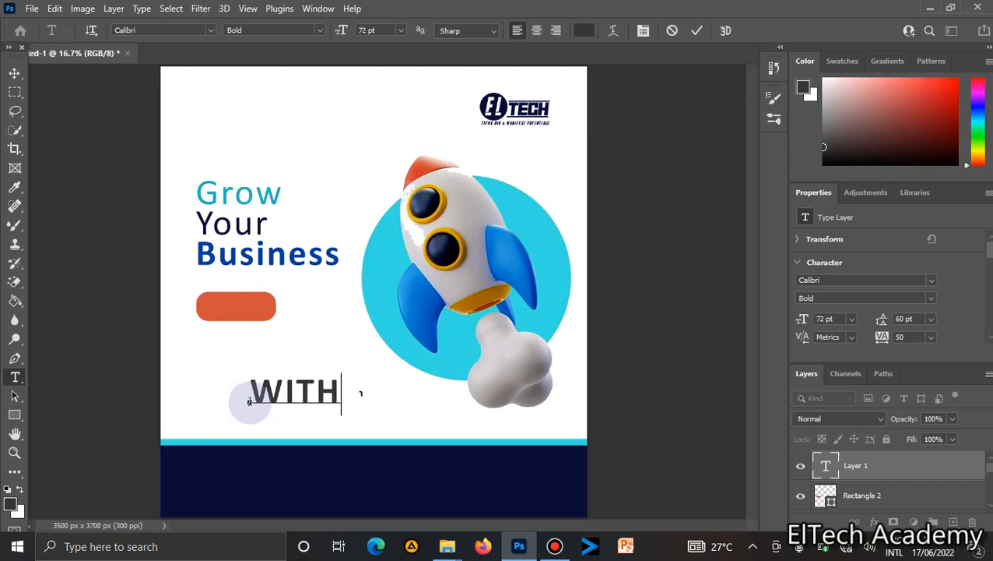
Select the WITH text and set its font size to 48 pt.
double_click(248, 400)
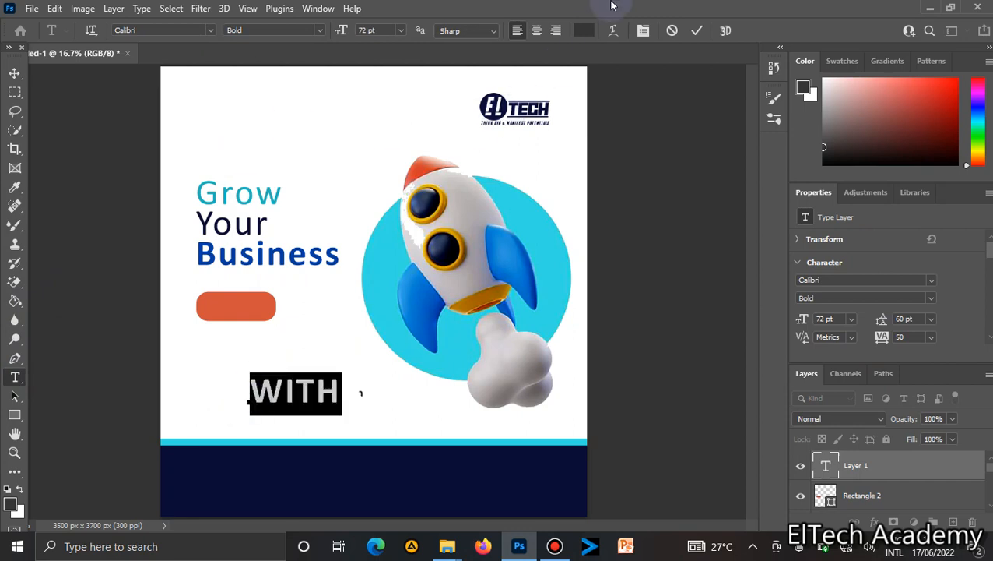
left_click(400, 31)
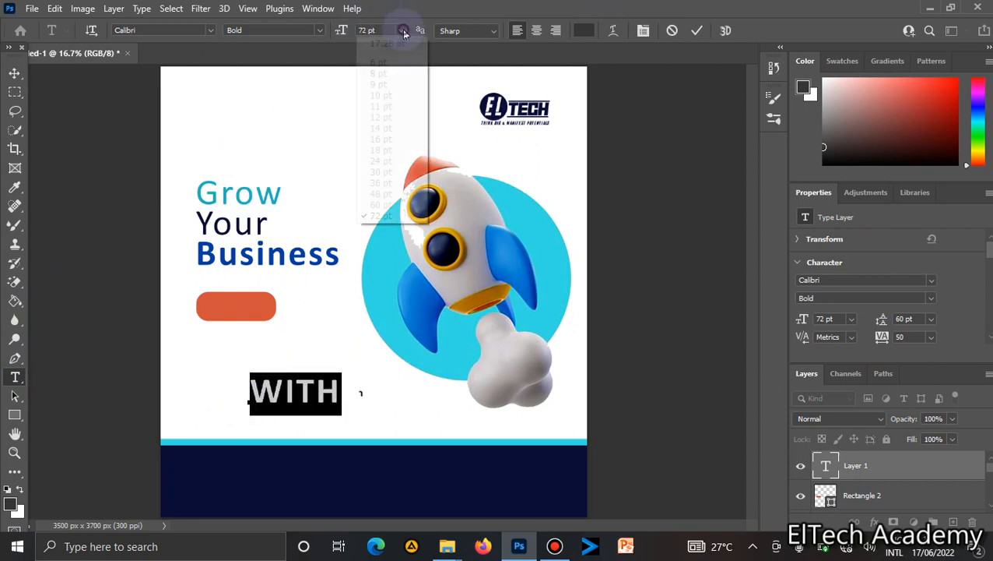
left_click(384, 193)
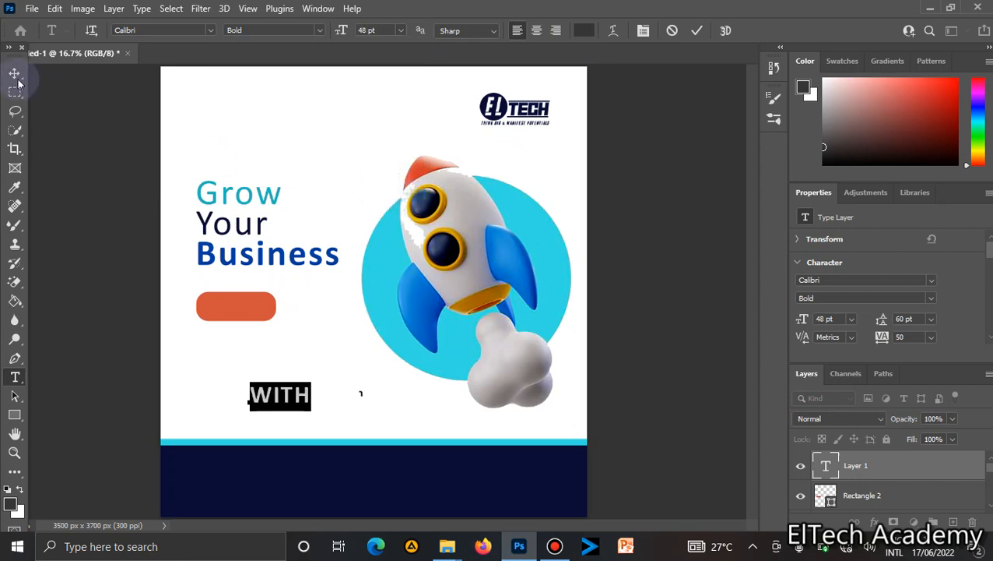
Move the WITH text onto the orange button and set its tracking to 0.
left_click(15, 74)
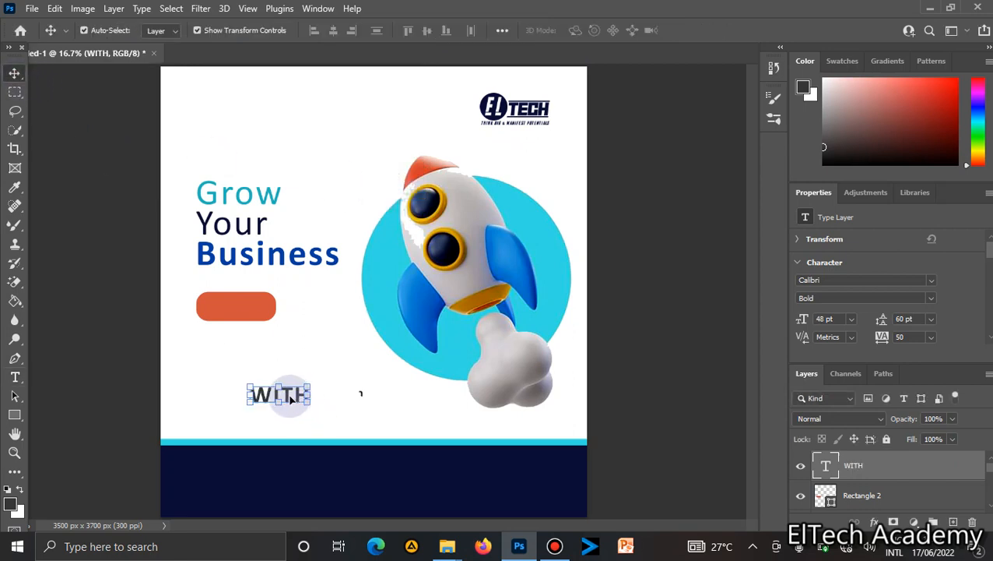
left_click_drag(280, 394, 246, 310)
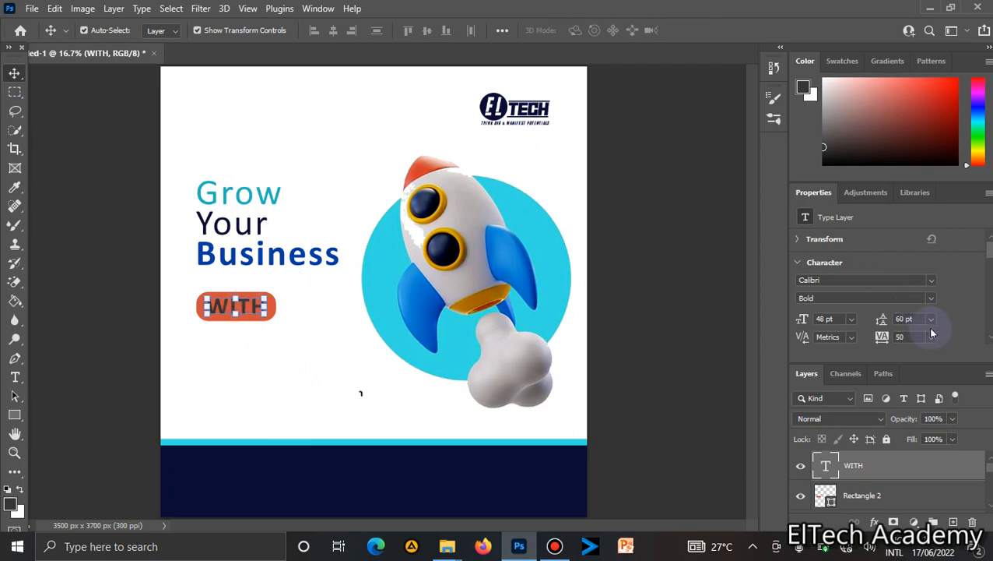
left_click(932, 336)
left_click(912, 424)
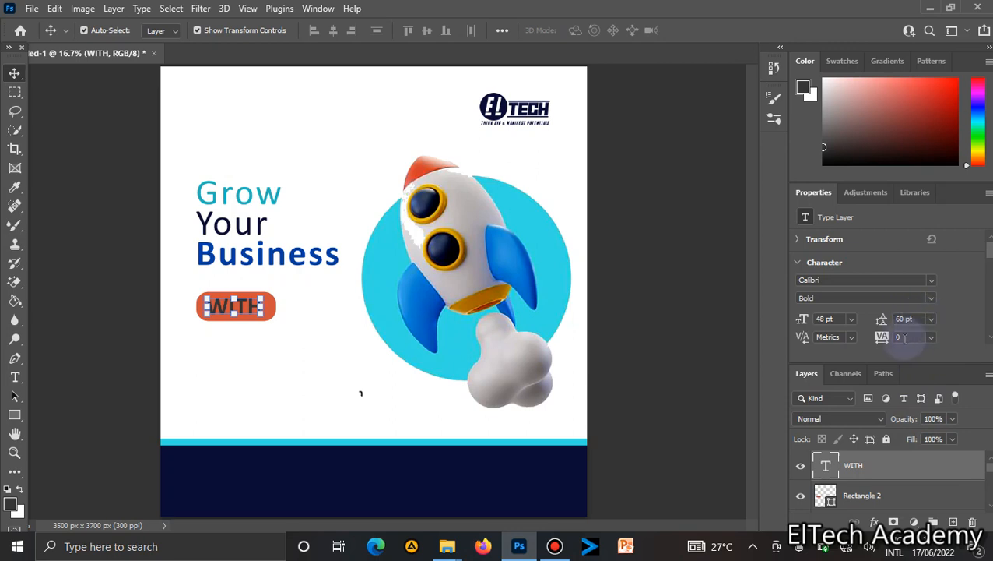
Reduce the WITH text to 36 pt and recentre it on the button.
left_click(852, 322)
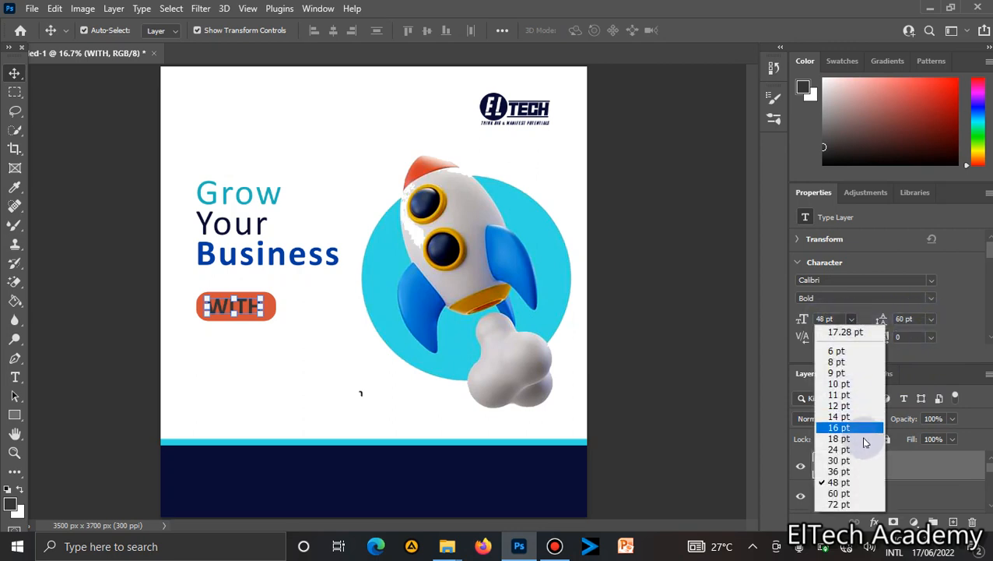
left_click(839, 471)
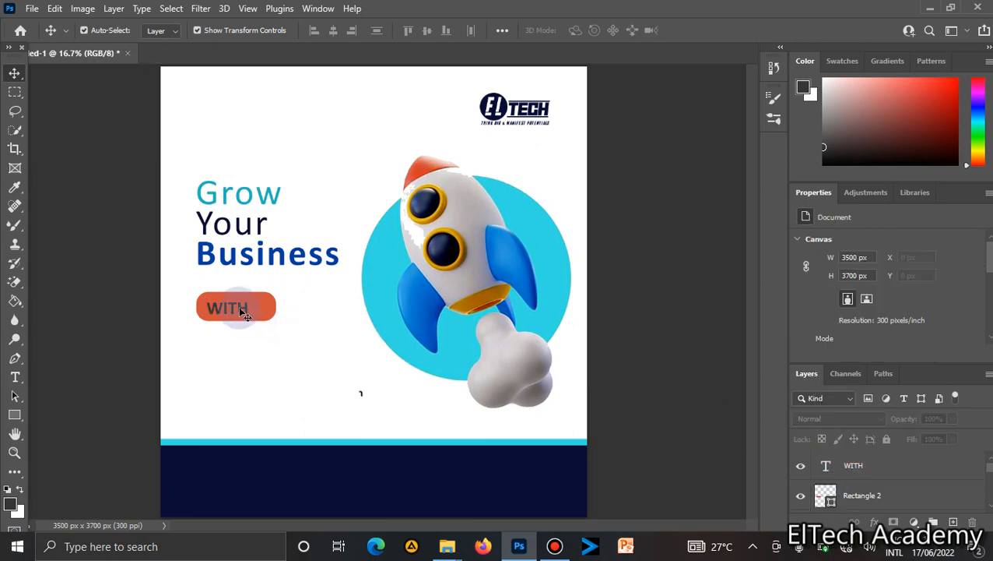
left_click_drag(238, 306, 246, 308)
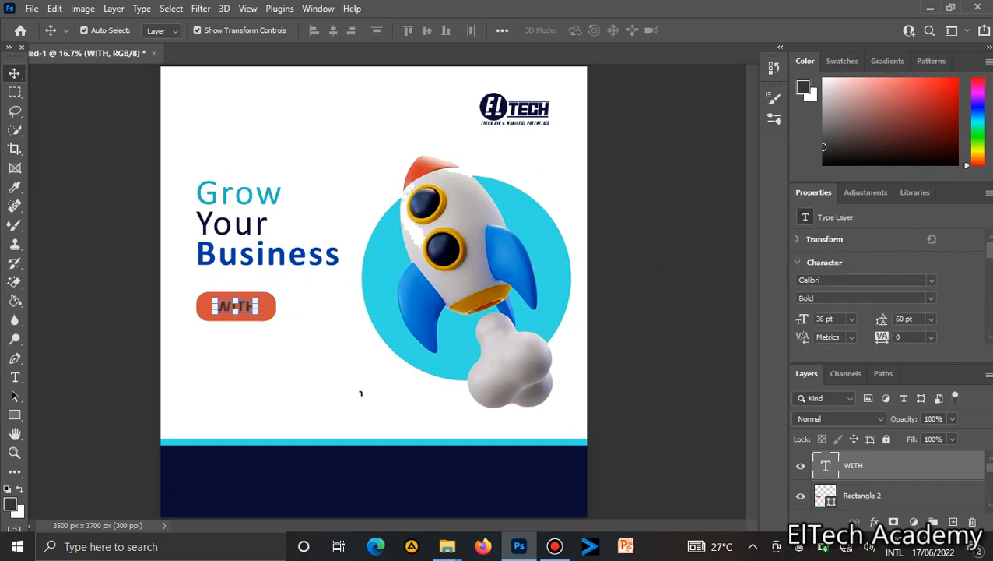
Set the WITH text colour to white.
scroll(927, 251, "down", 3)
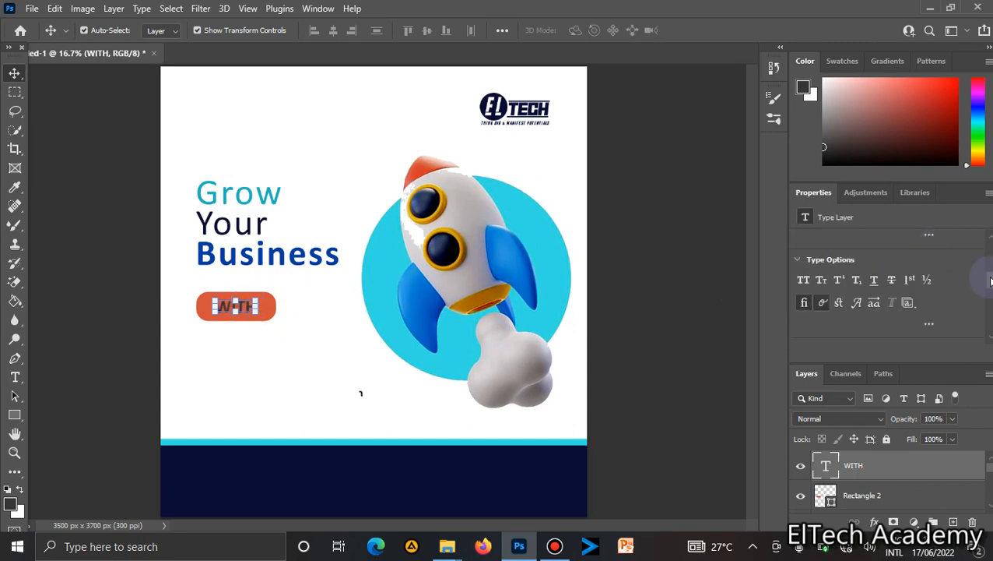
scroll(982, 265, "up", 3)
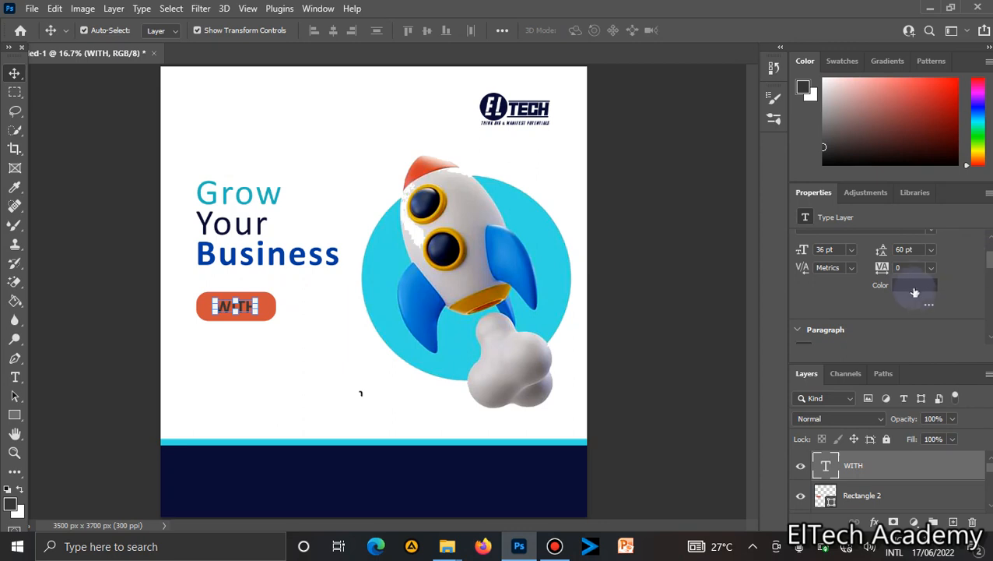
left_click(912, 285)
mouse_move(765, 239)
left_mouse_down()
mouse_move(632, 189)
mouse_move(591, 160)
left_mouse_up()
key("Return")
key("v")
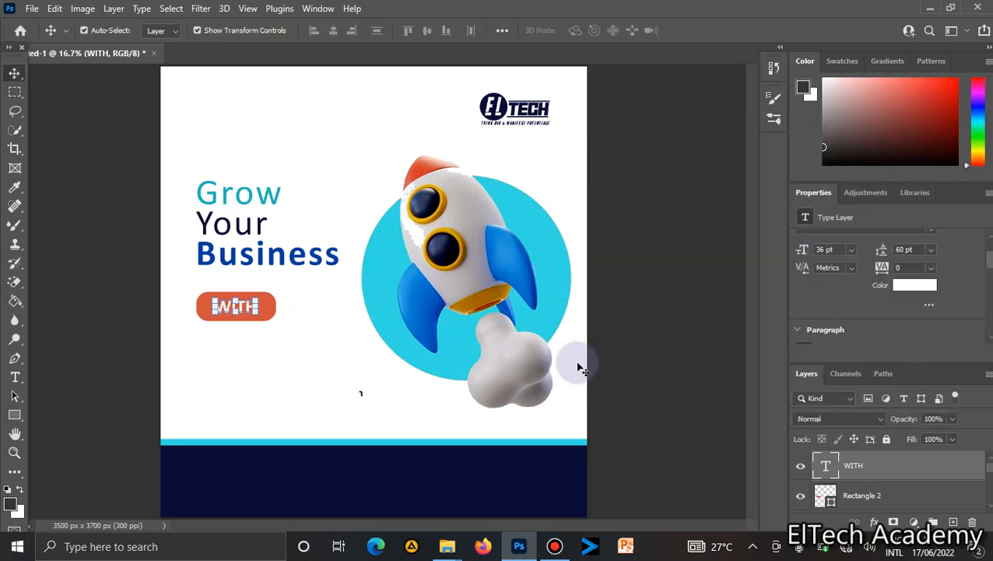
left_click(688, 410)
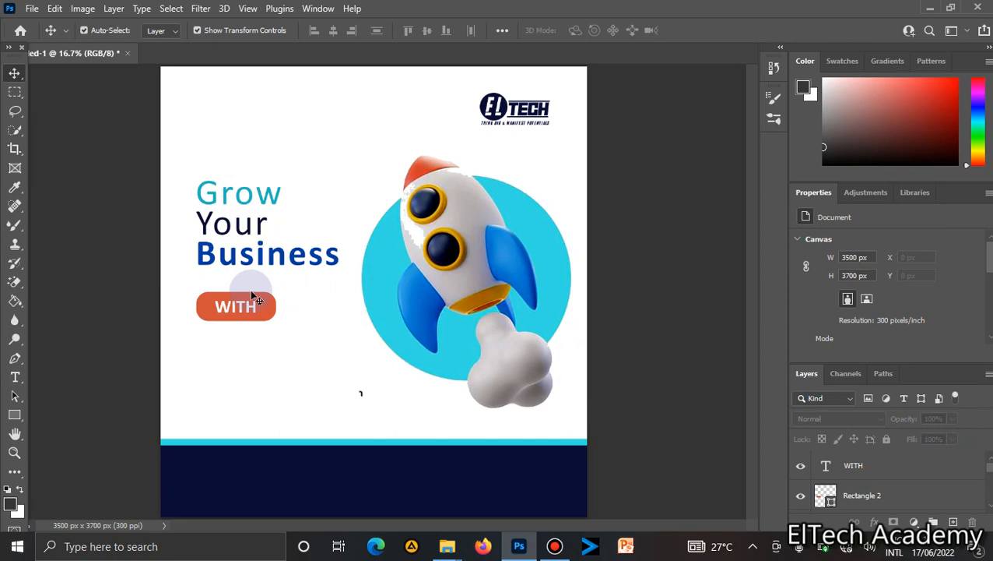
Add a black 36 pt text layer reading ELTECH DESIGN below the button.
left_click(15, 377)
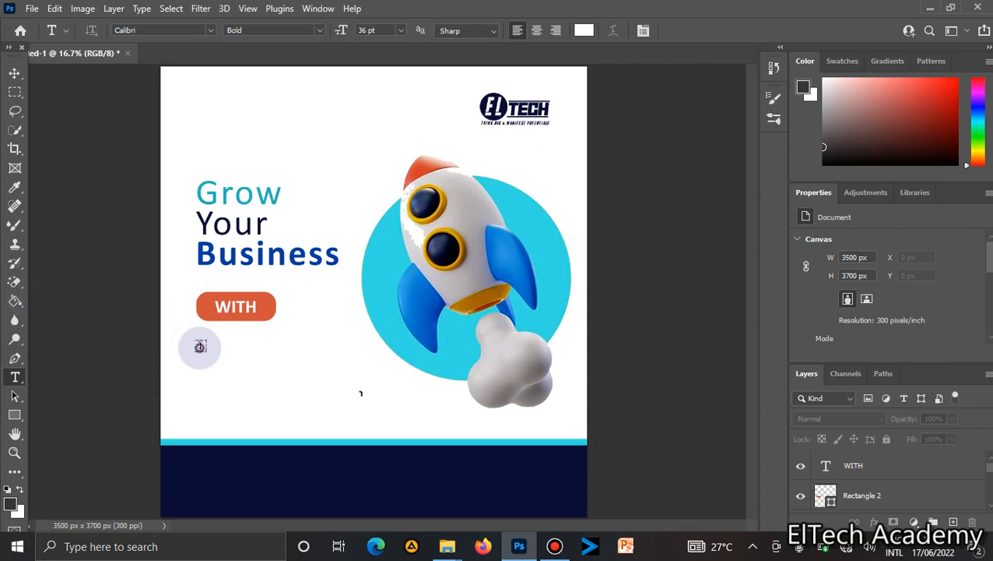
left_click(199, 346)
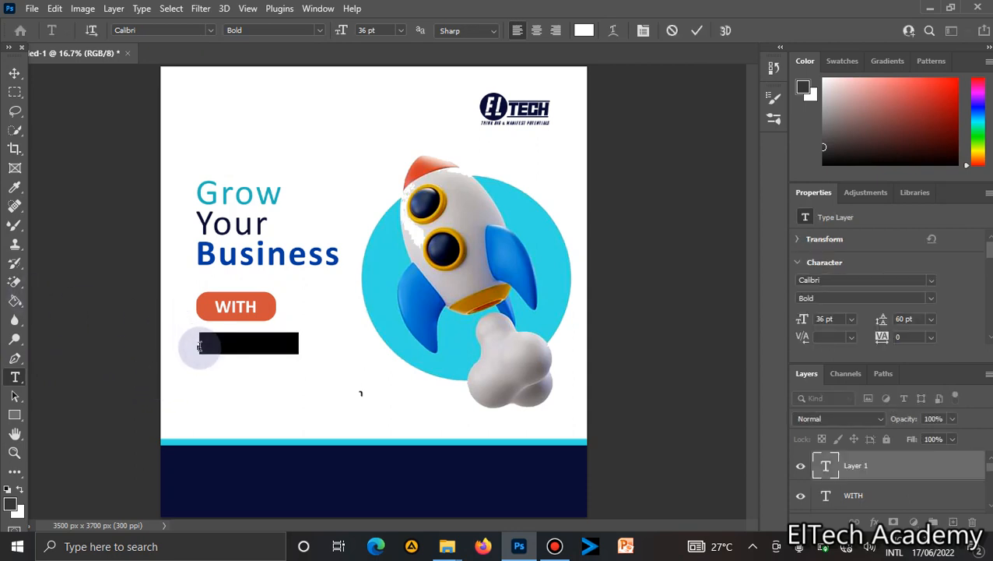
key("BackSpace")
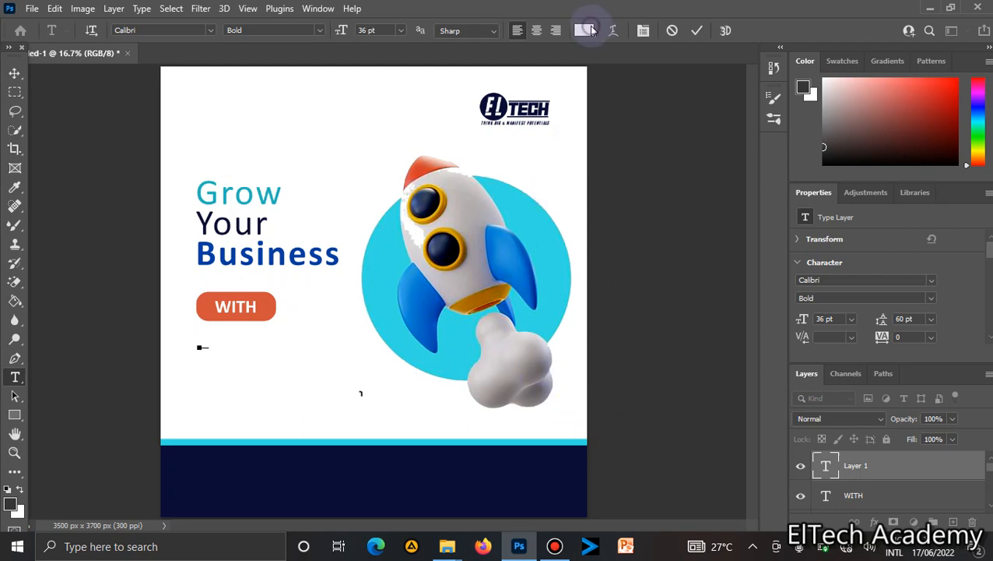
left_click(589, 30)
left_click(452, 256)
key("Return")
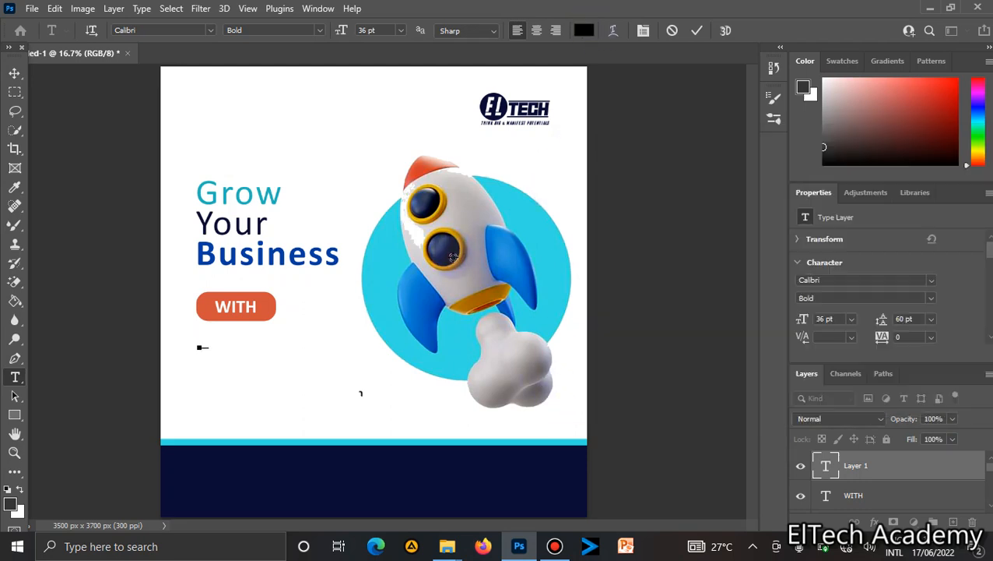
type("ELTECH DESIGN")
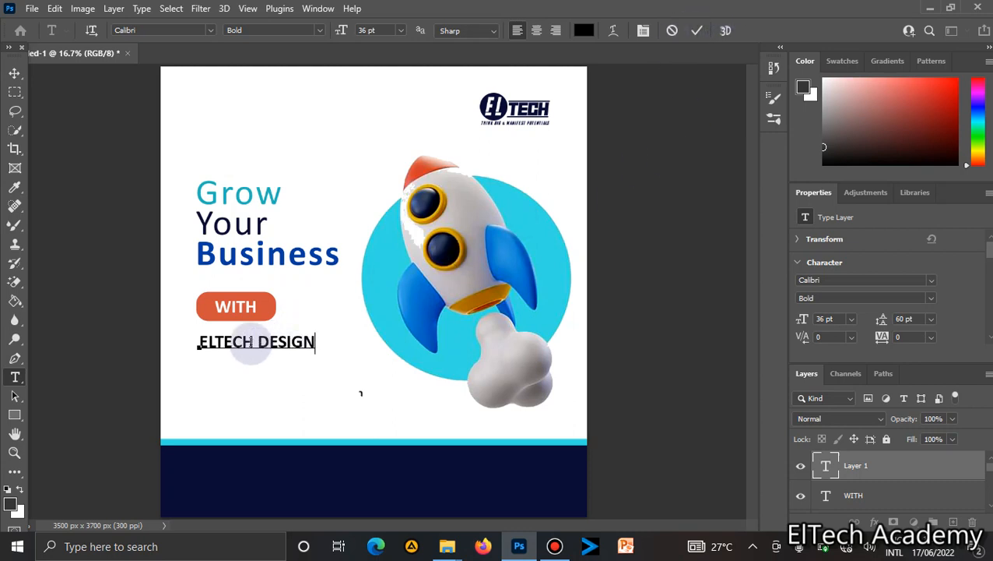
Replace ELTECH with VIGO so the line reads VIGO DESIGN, and commit the text.
left_click_drag(254, 343, 174, 337)
type("VIG")
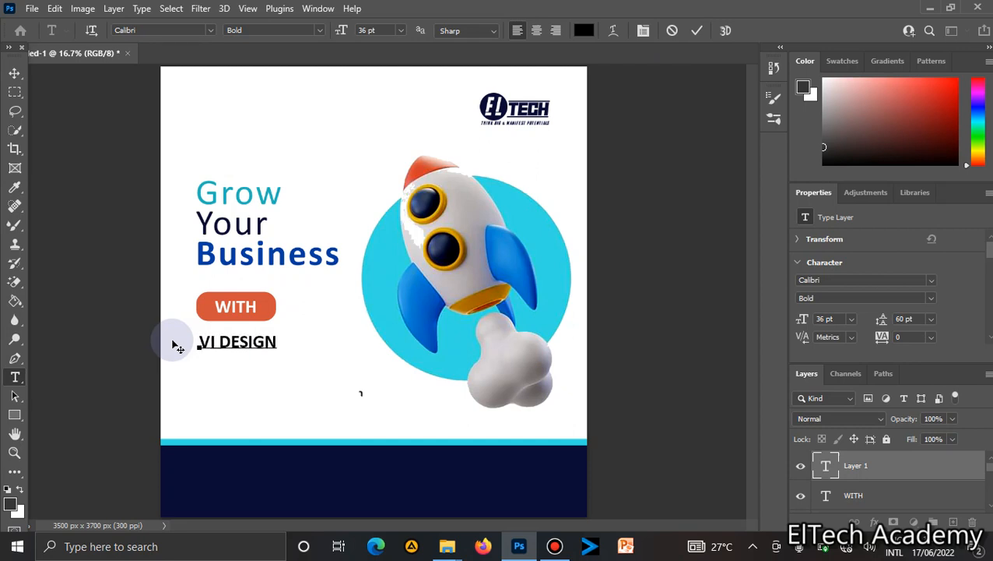
type("O")
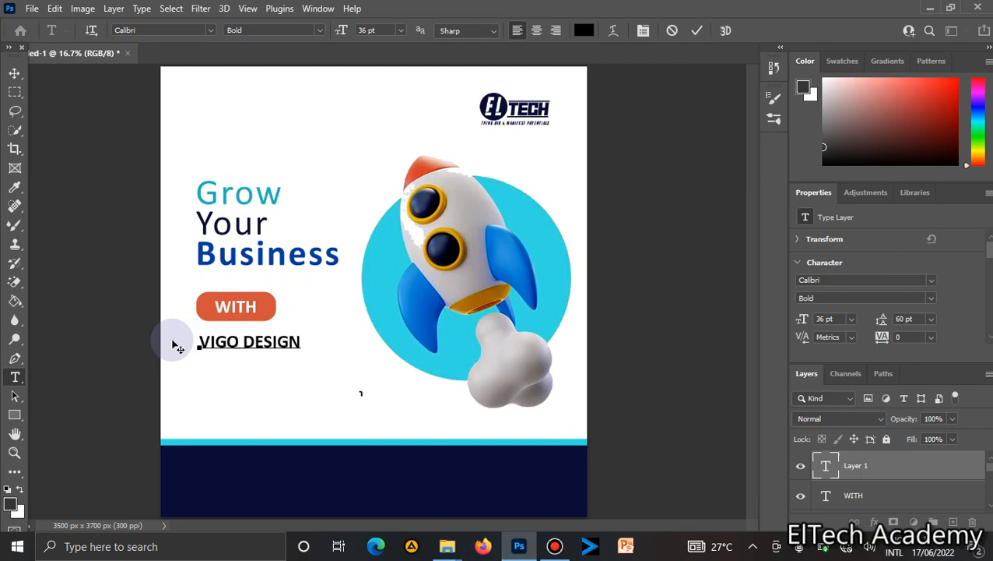
left_click(699, 29)
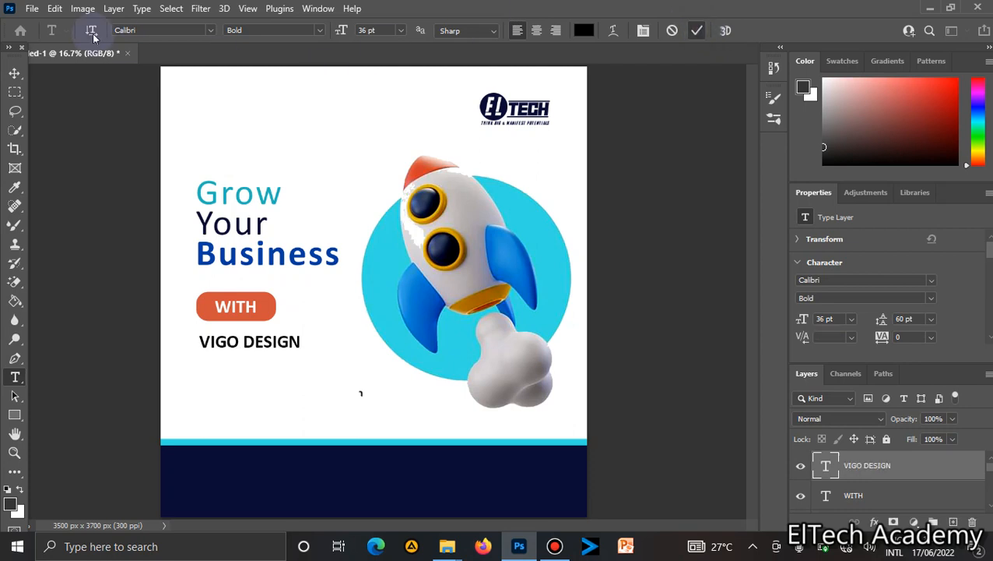
Nudge the VIGO DESIGN text slightly upward beneath the button.
left_click(15, 72)
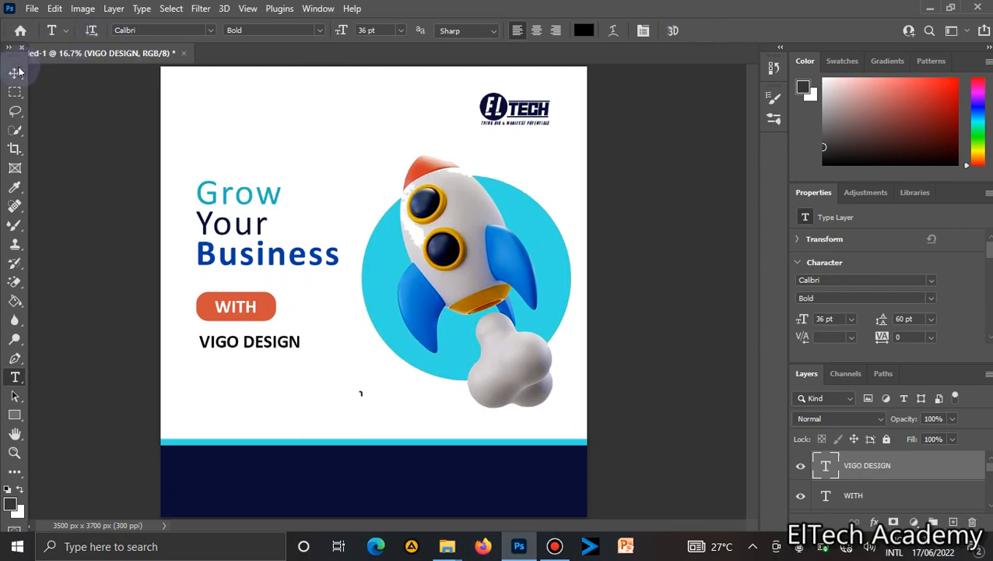
left_click(274, 343)
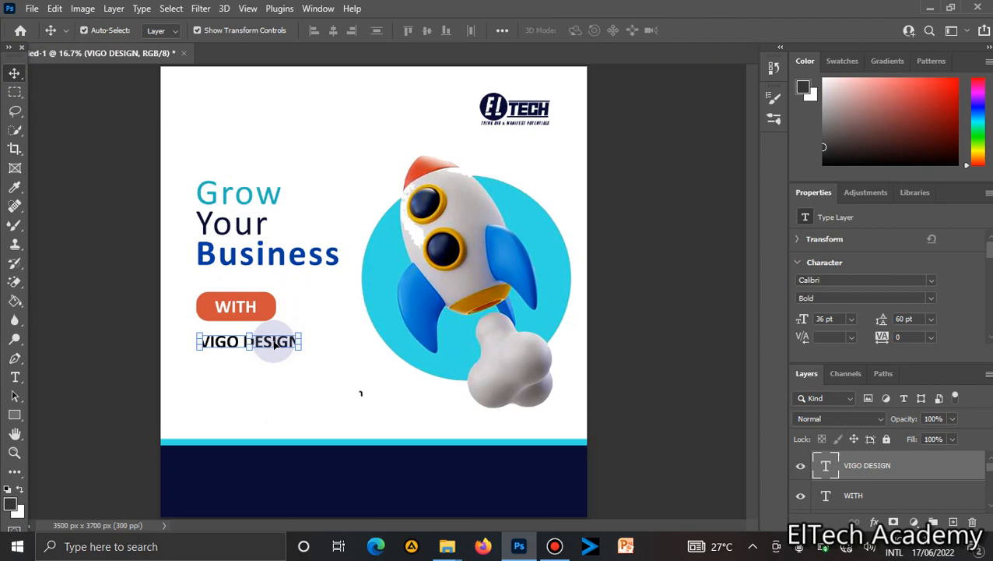
key("Up")
key("Up")
key("Up")
key("Up")
key("Up")
key("Up")
key("Up")
key("Up")
key("Up")
key("Up")
key("Up")
key("Up")
key("Up")
key("Up")
key("Up")
key("Up")
key("Up")
key("Up")
key("Up")
key("Up")
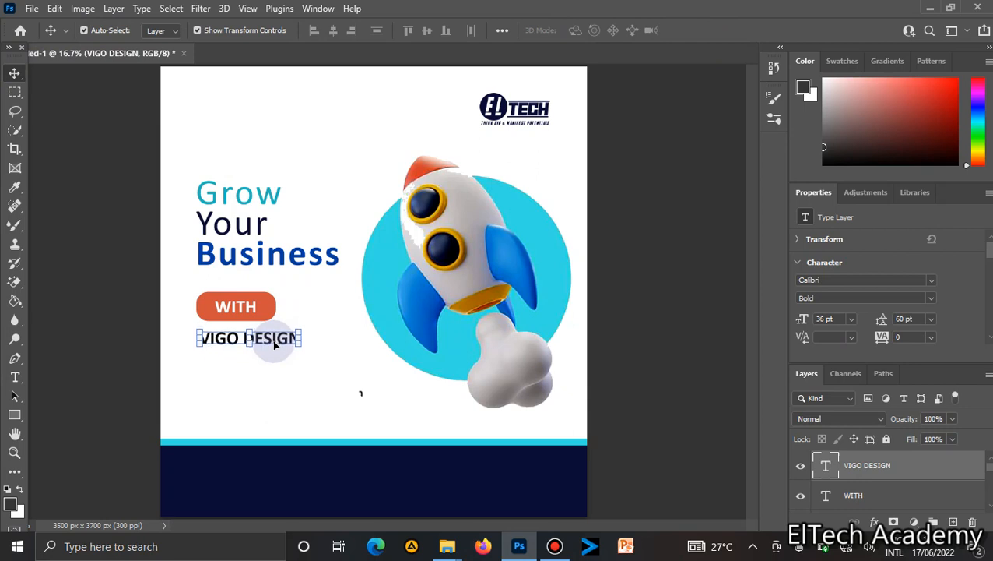
key("Up")
key("Up")
key("Up")
key("Up")
key("Up")
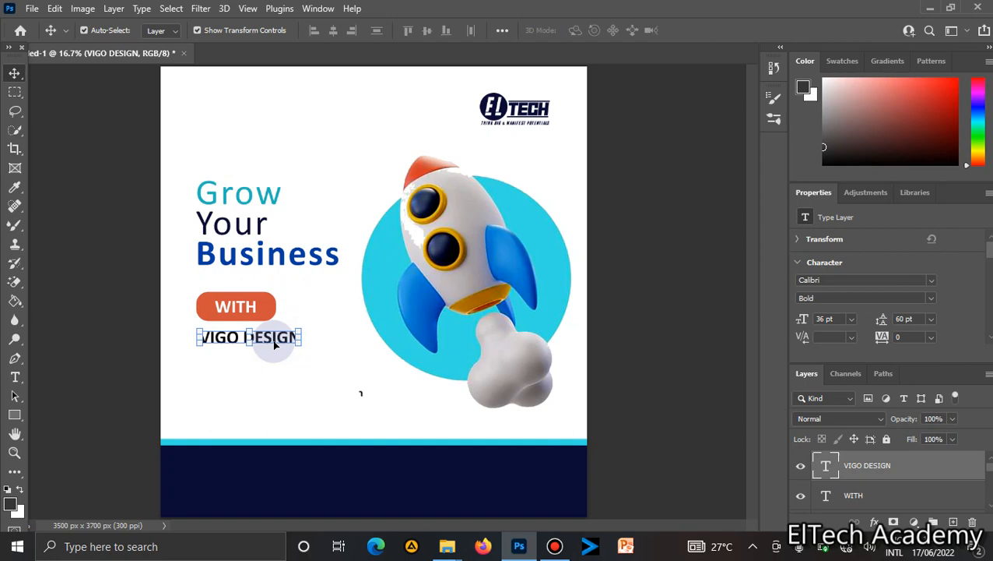
Duplicate the VIGO DESIGN layer as SERVICE and move the copy just below the original line.
right_click(874, 468)
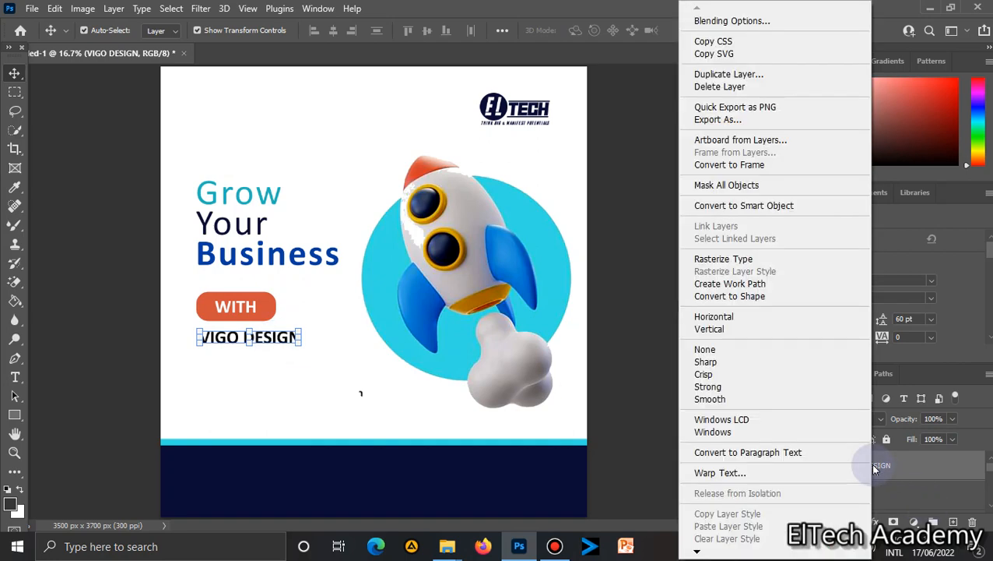
left_click(745, 74)
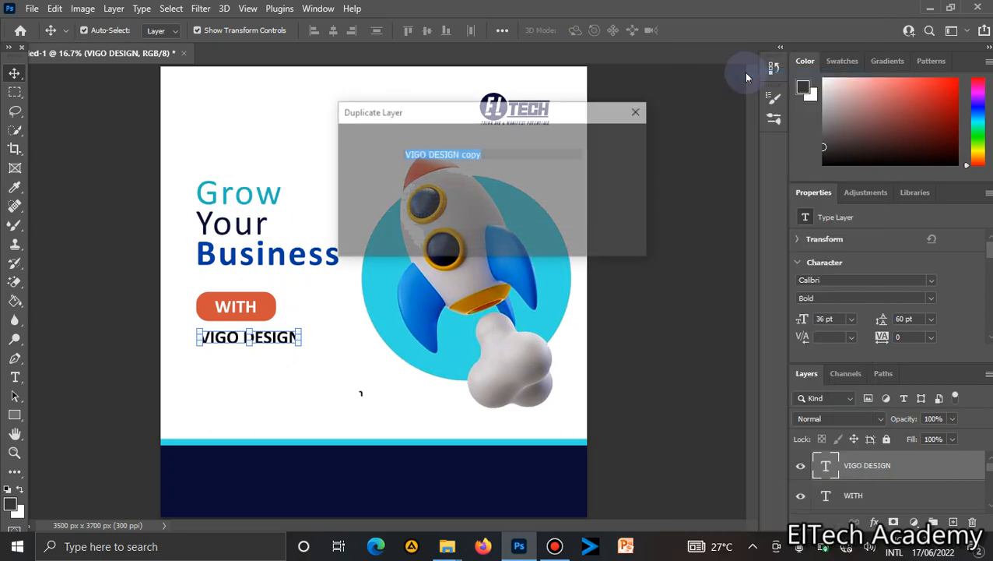
type("SERVICE")
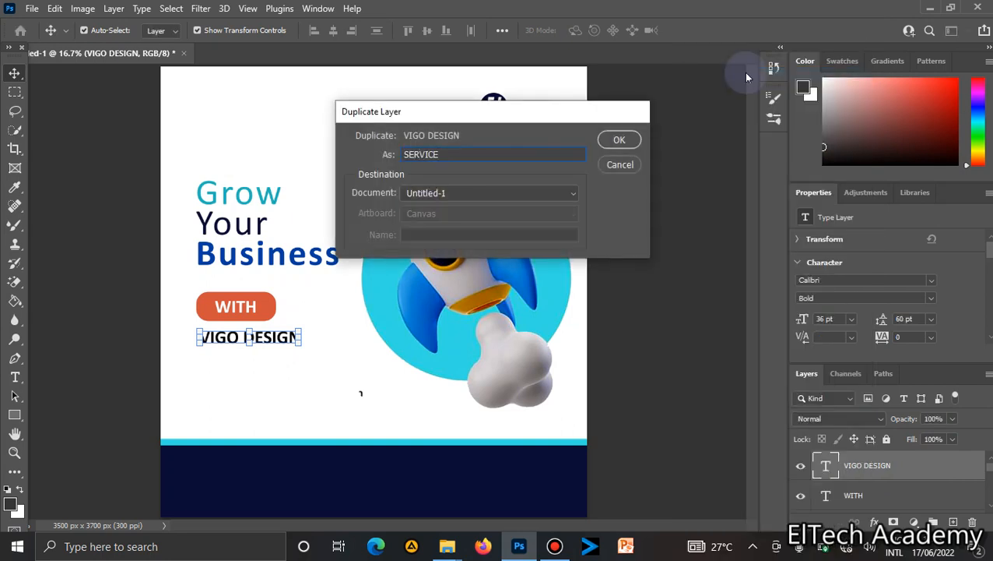
key("Return")
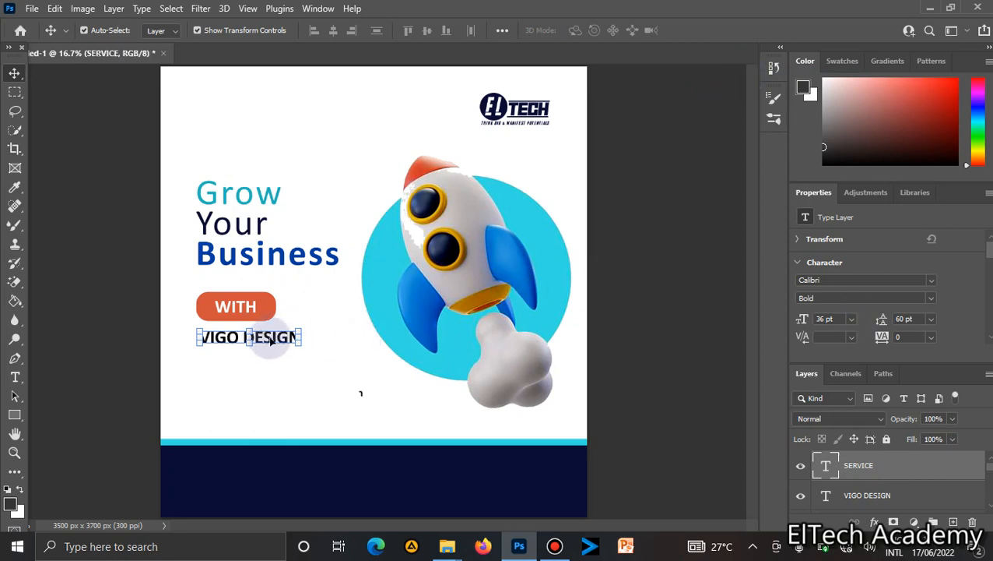
left_click_drag(260, 331, 267, 356)
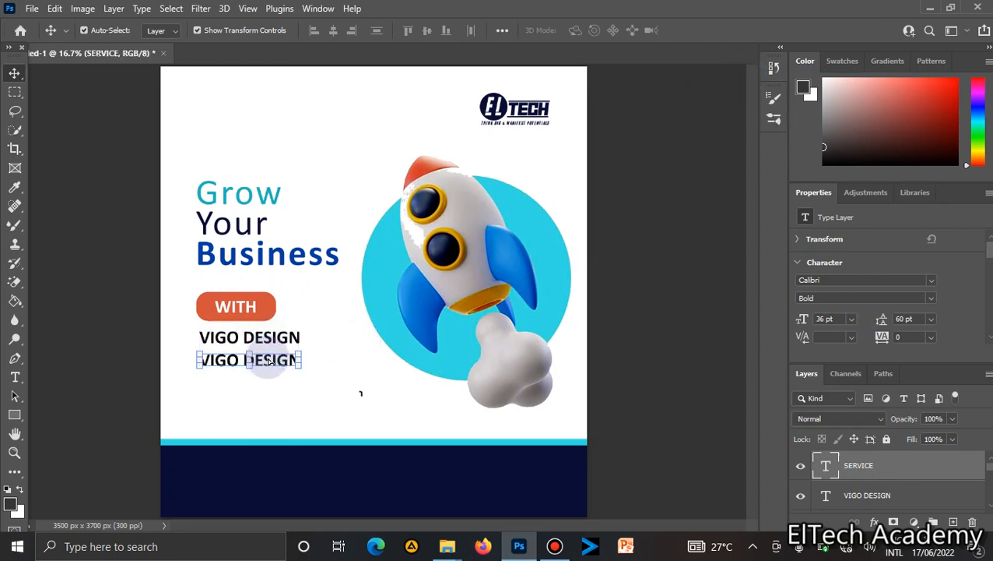
Set the SERVICE text layer to Regular style at 24 pt.
left_click(930, 297)
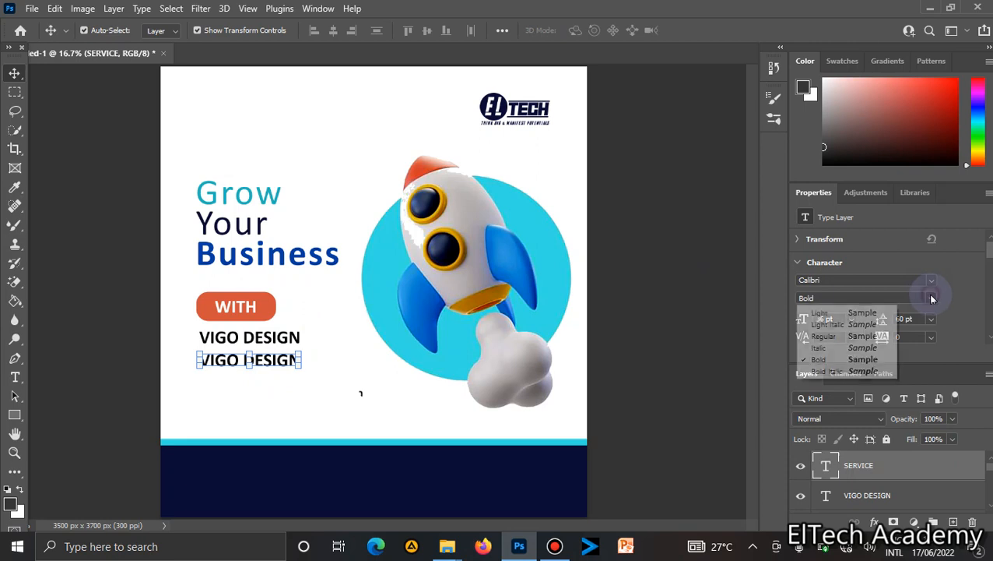
left_click(855, 336)
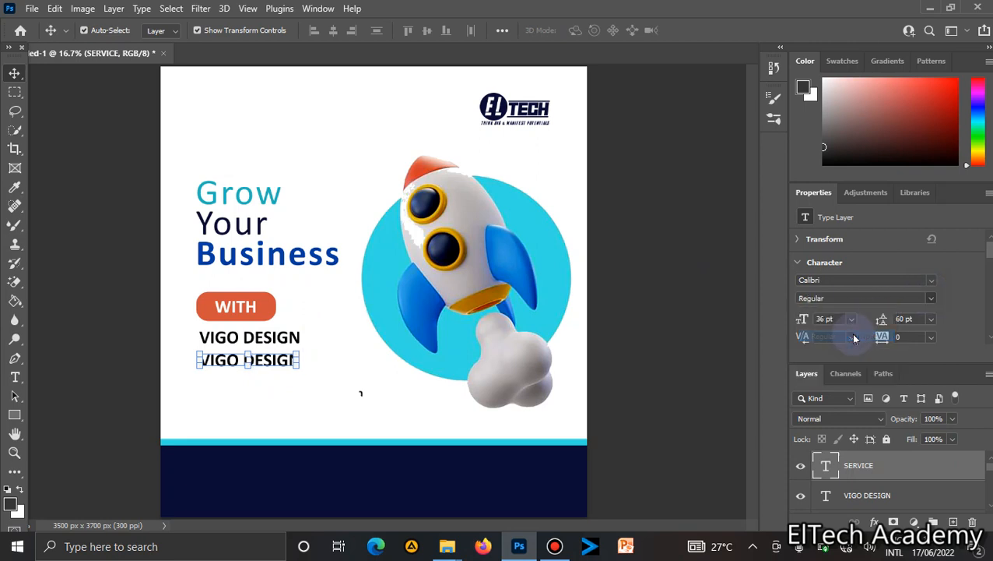
left_click(853, 319)
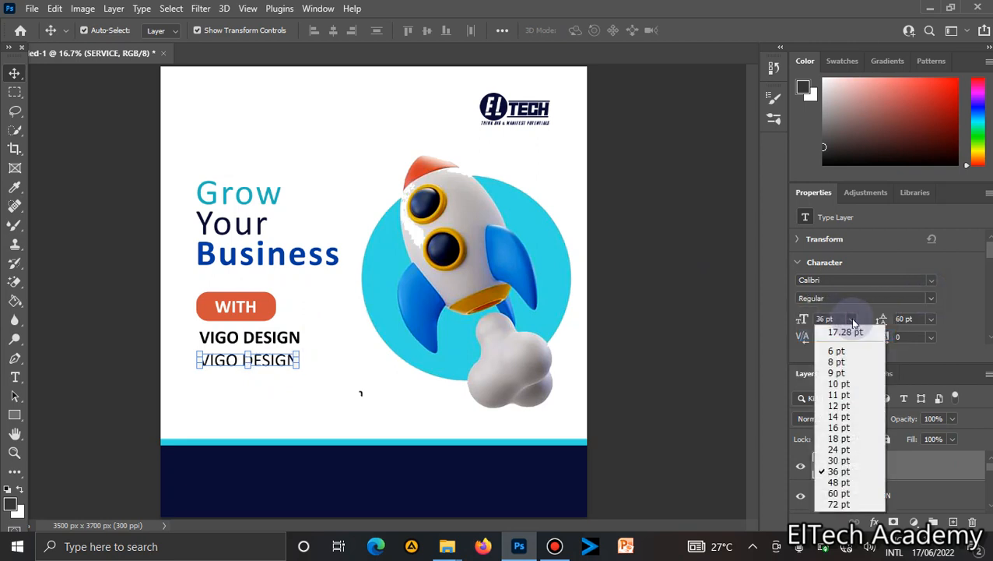
left_click(841, 449)
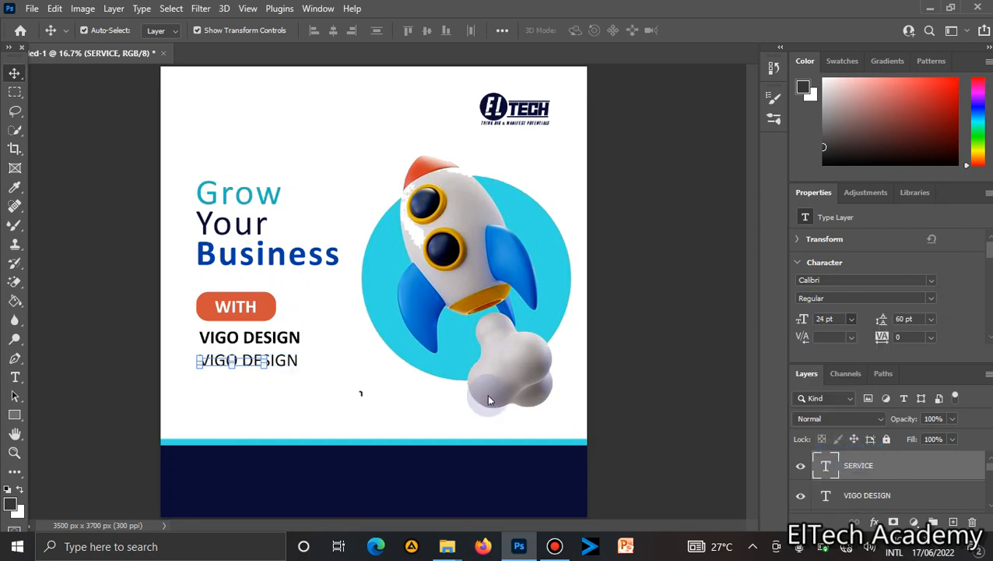
Select the copied line's text and replace it with Logo Design.
left_click(245, 362)
double_click(246, 362)
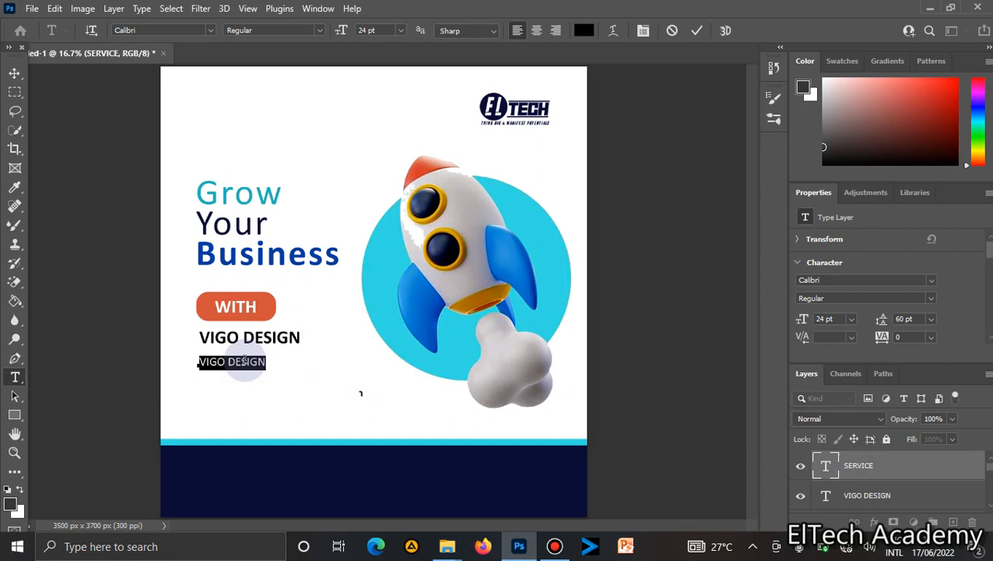
key("BackSpace")
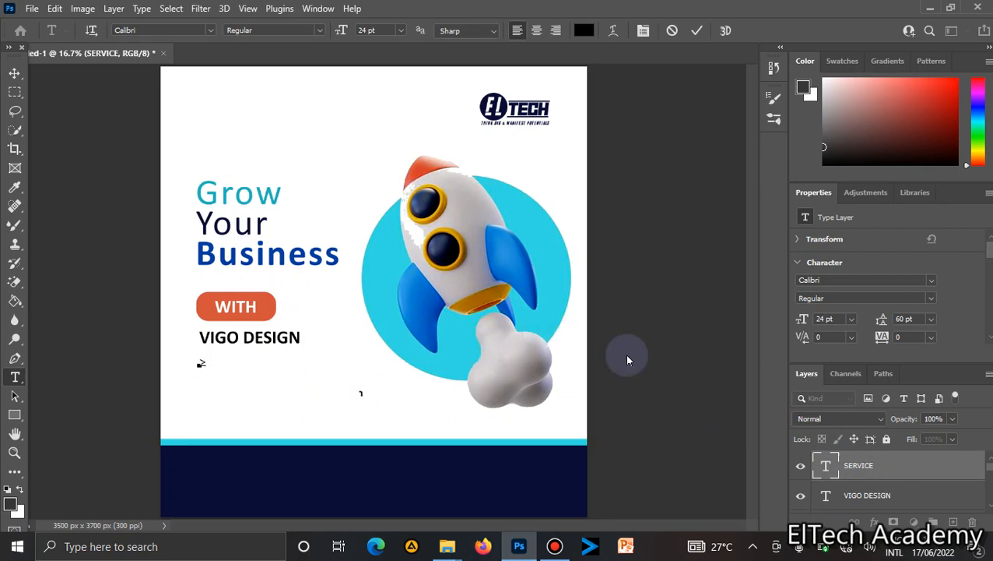
type("SER")
key("BackSpace")
key("BackSpace")
type("LOGO")
key("ctrl+a")
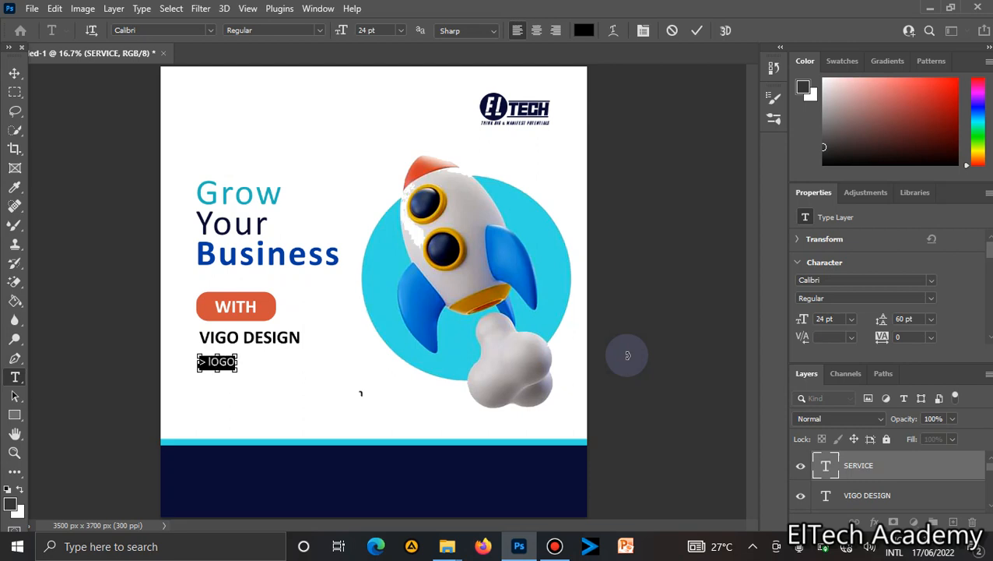
key("BackSpace")
type("Lo")
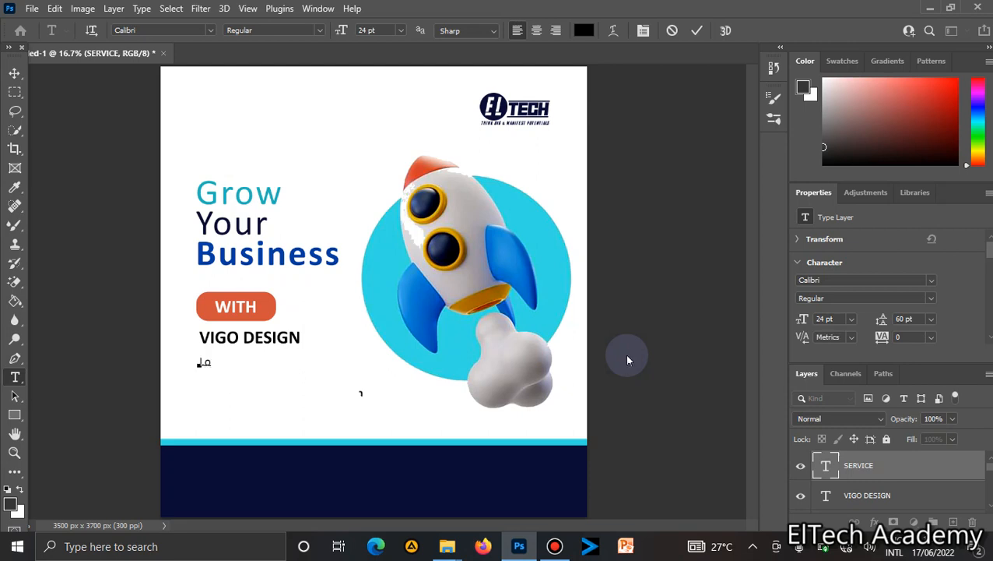
type("go Des")
type("ign")
type("Bra")
type("n")
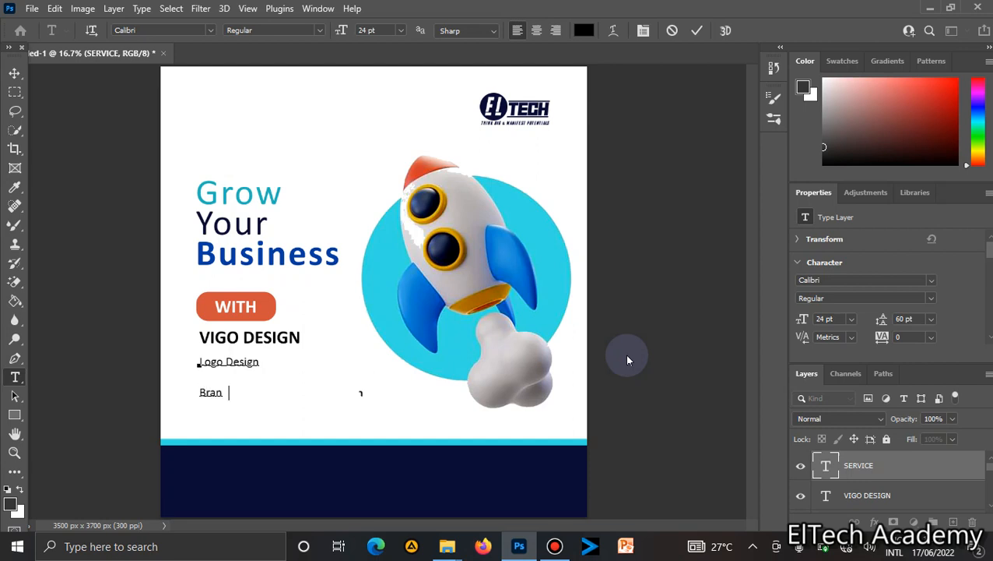
type("d Identity De ")
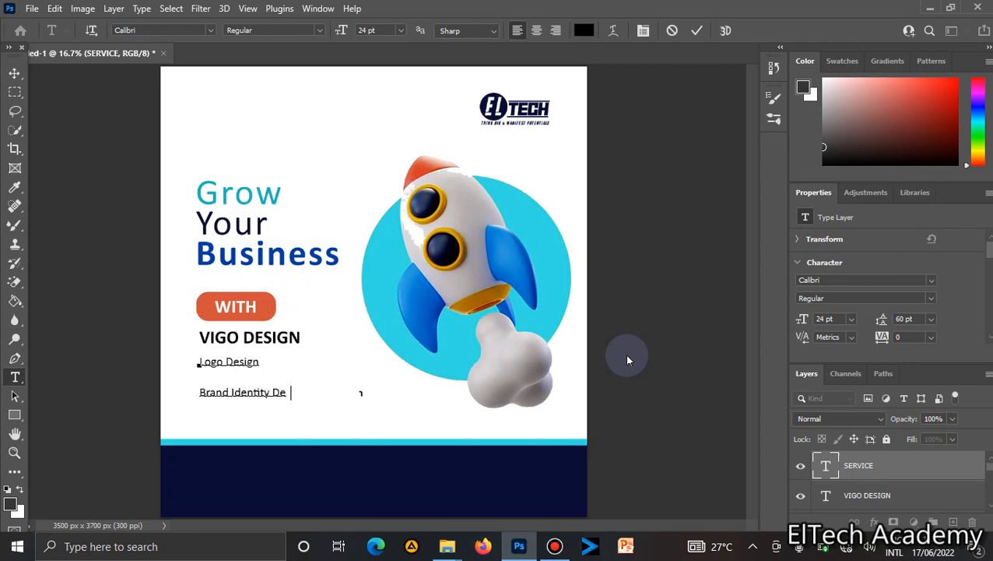
type("ign")
Add a > marker at the start of the Brand Identity Design and Logo Design lines.
key("Return")
key("Up")
type(">")
key("Up")
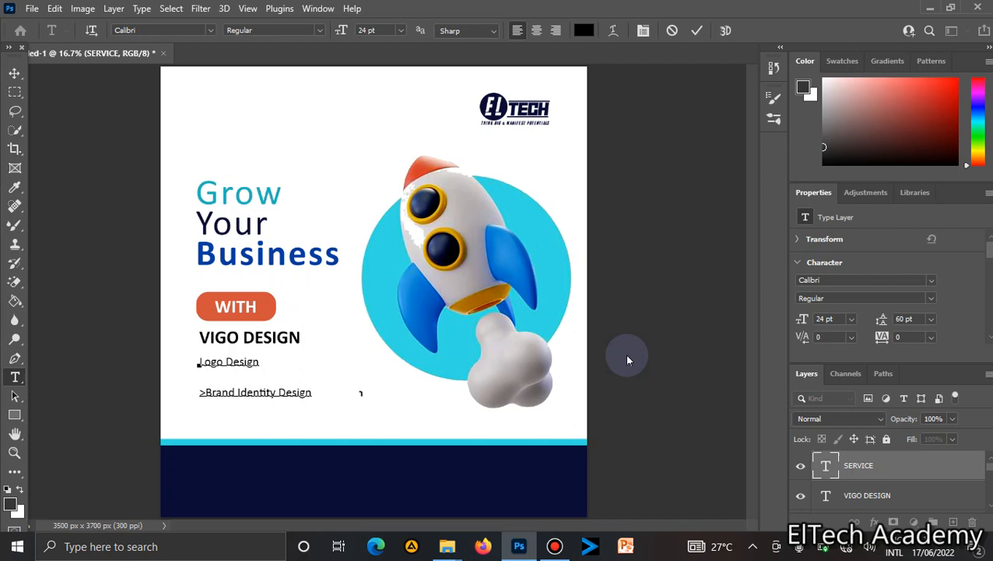
type(">")
Add a third line reading >Business Flyers at the end of the list.
key("Down")
key("End")
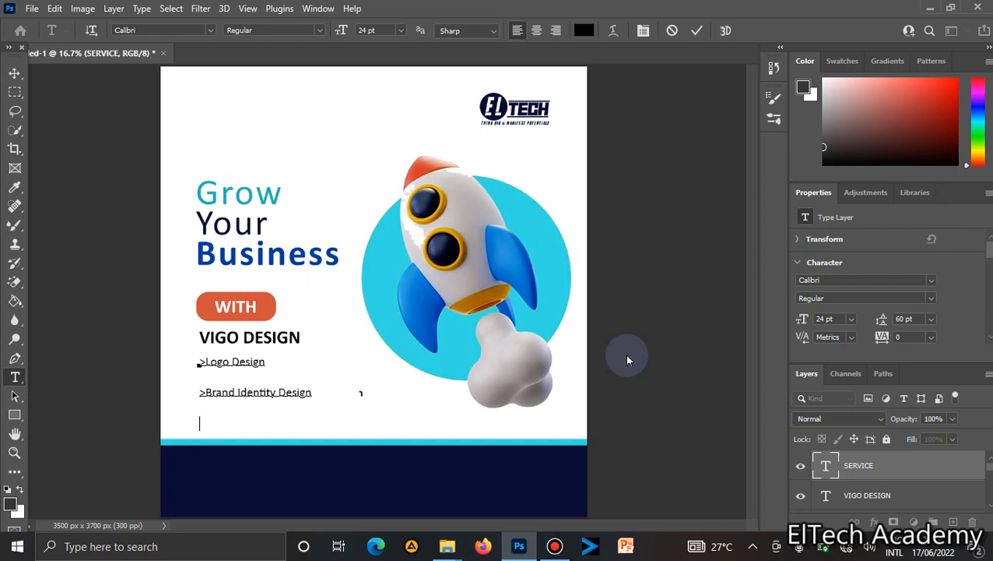
type(">Business Flyers")
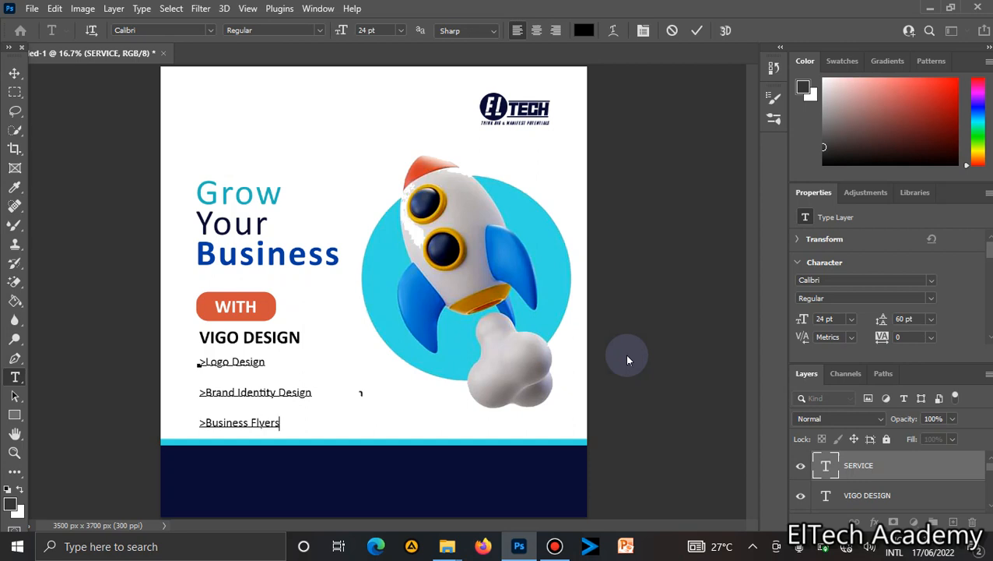
Add a new line of underscores beneath Business Flyers.
key("Return")
type("___________")
Insert a space after each > marker in the three list lines.
key("Up")
key("Up")
key("Left")
key("Down")
key("Down")
key("Left")
key("Up")
key("Left")
key("Left")
key("Left")
key("Left")
key("Left")
key("Left")
key("Left")
key("Left")
key("Left")
key("Left")
key("Left")
key("Left")
key("Left")
key("Left")
key("Left")
key("Left")
key("Left")
key("Up")
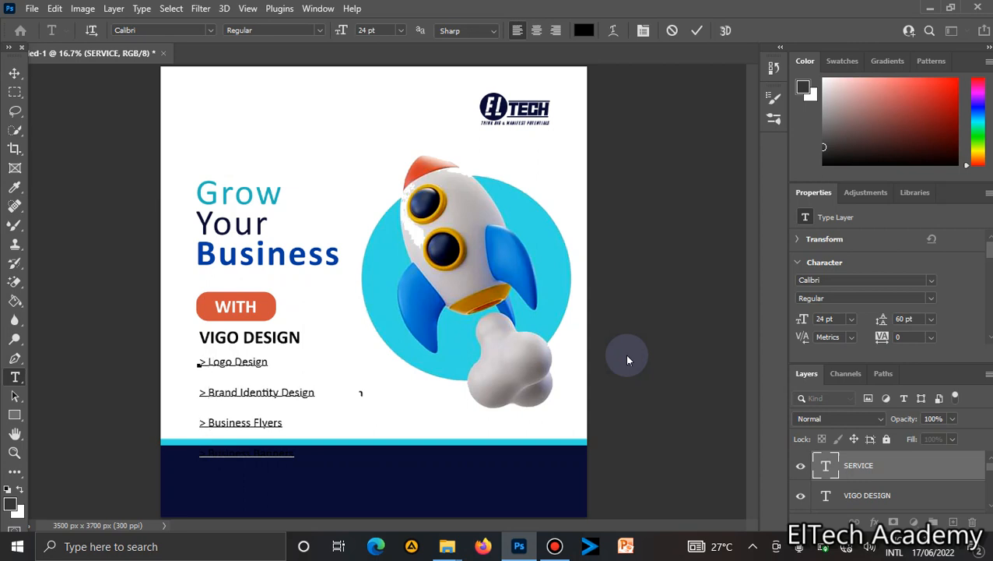
left_click(292, 452)
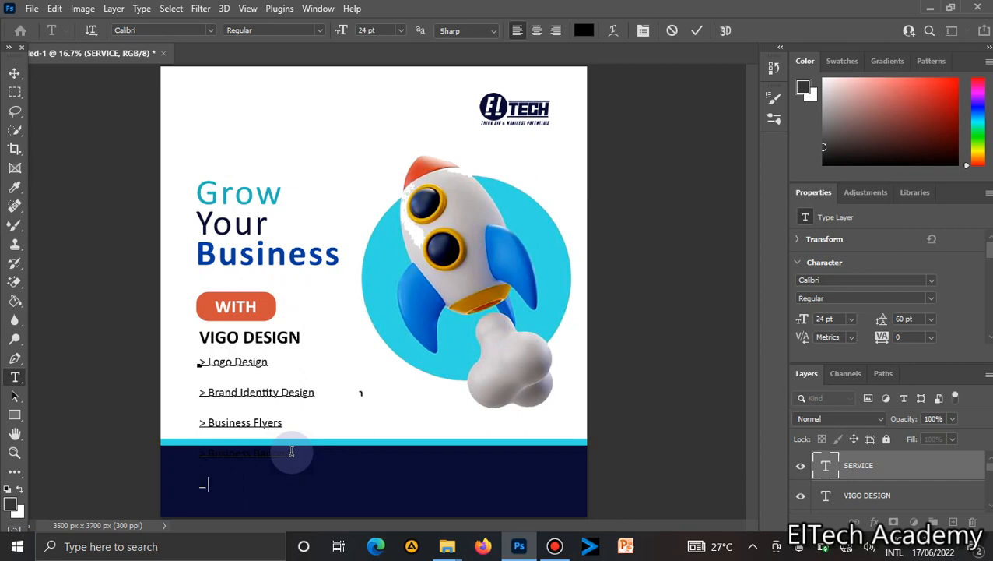
Add a last list line reading Business Card.
type("Business Card")
Select all the list text and set its leading to Auto.
key("ctrl+a")
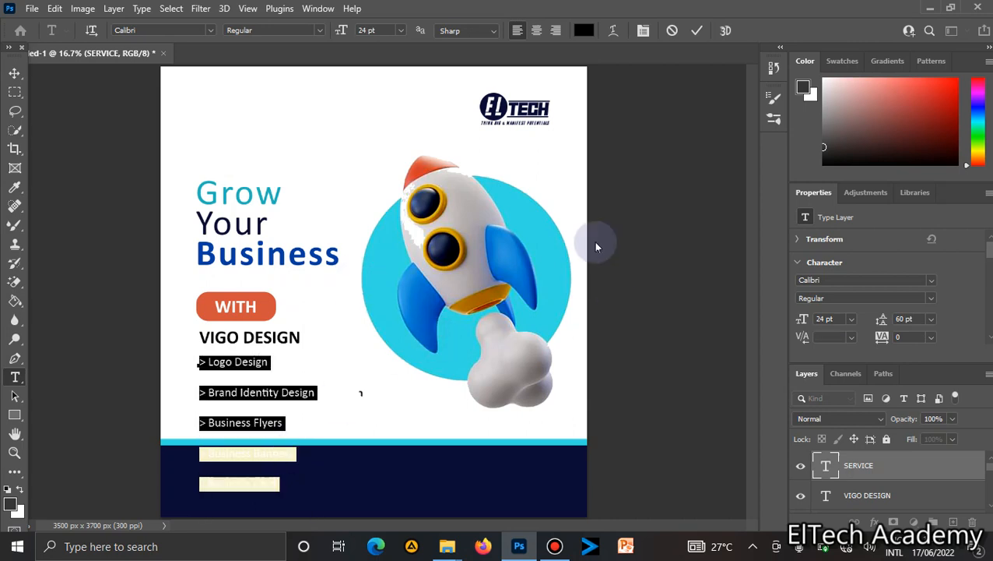
left_click(932, 320)
left_click(917, 328)
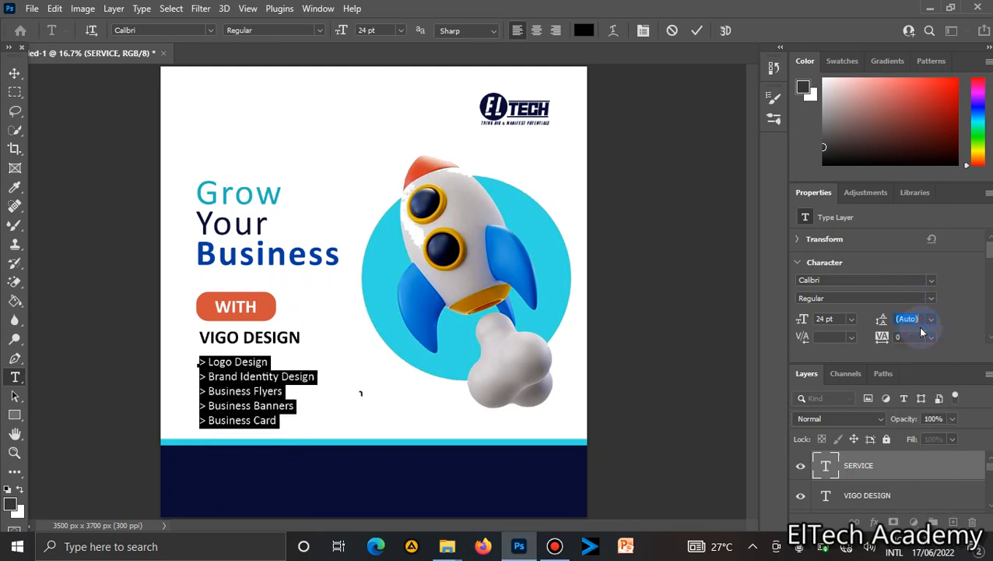
Move the service list slightly right and down.
left_click(14, 73)
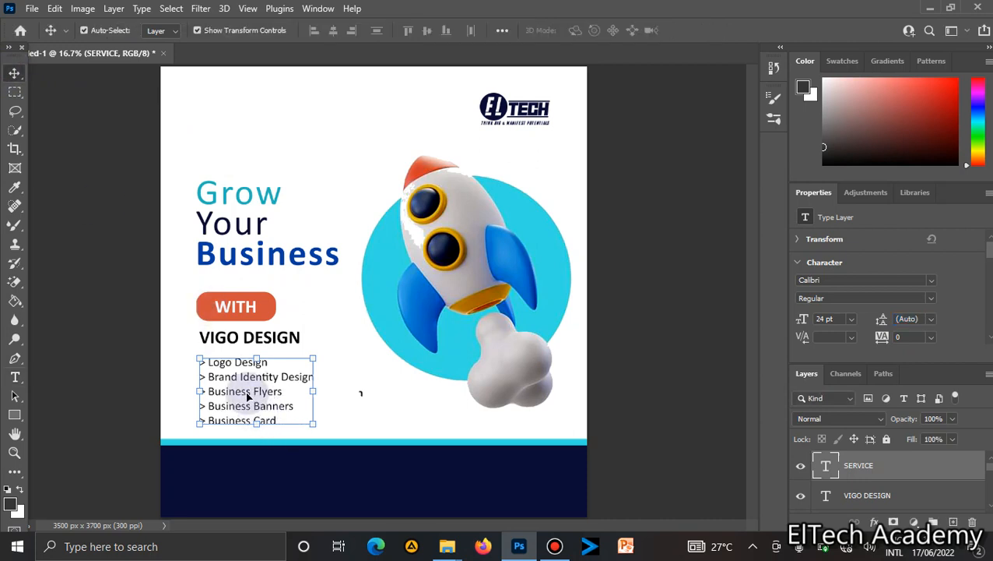
left_click_drag(248, 396, 260, 398)
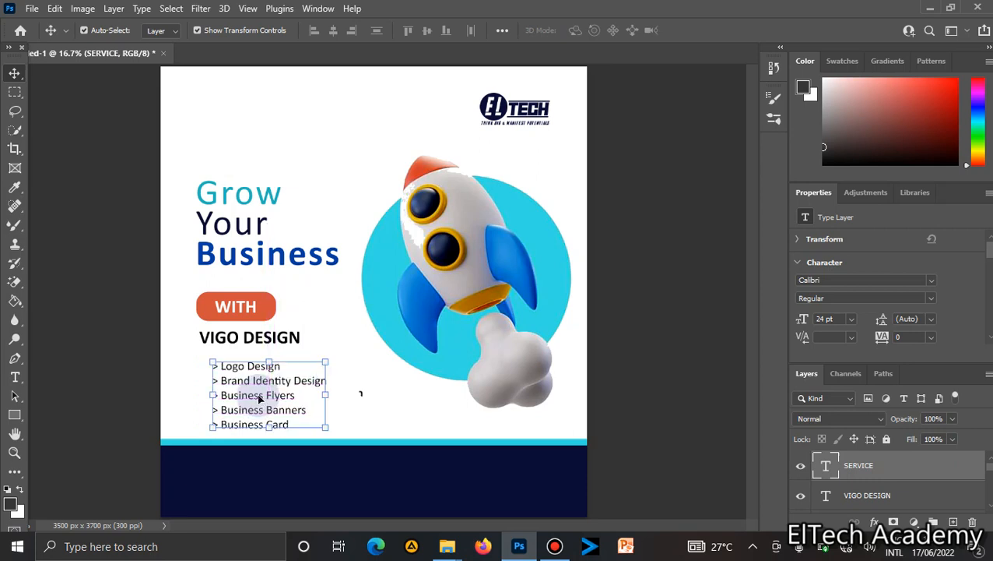
Move the WITH button and the VIGO DESIGN heading up a little.
left_click(261, 305)
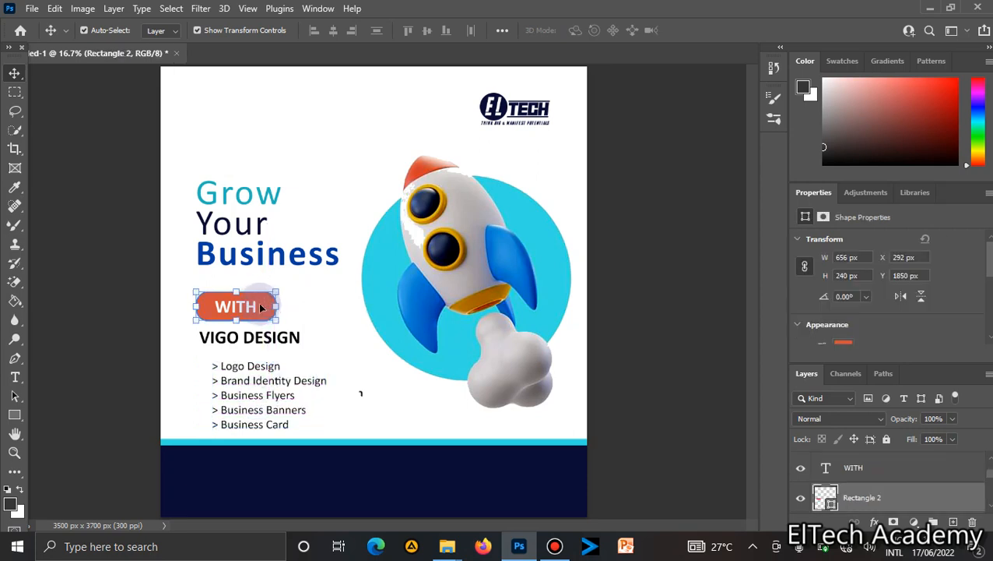
left_click(259, 308)
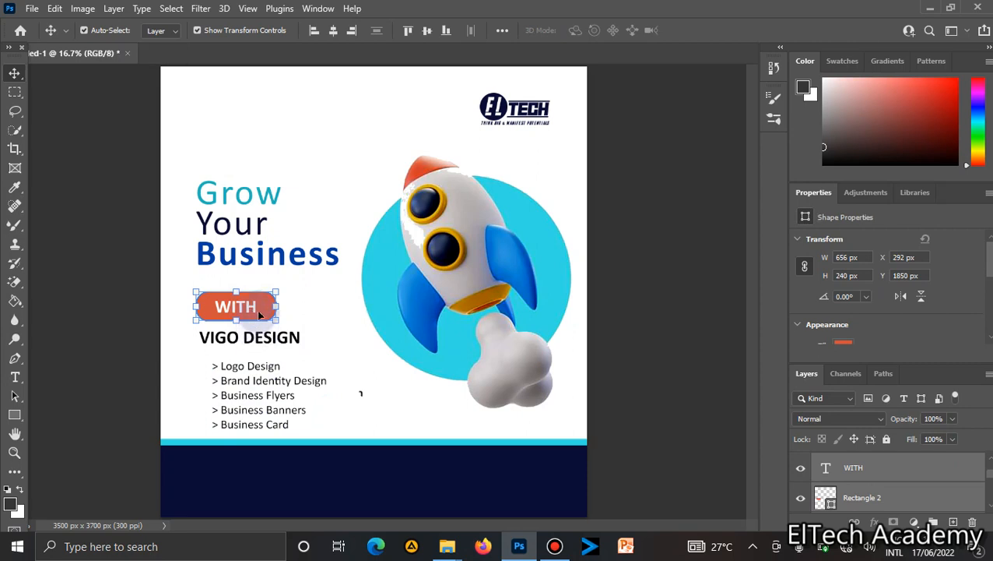
left_click_drag(267, 312, 267, 297)
left_click(267, 333)
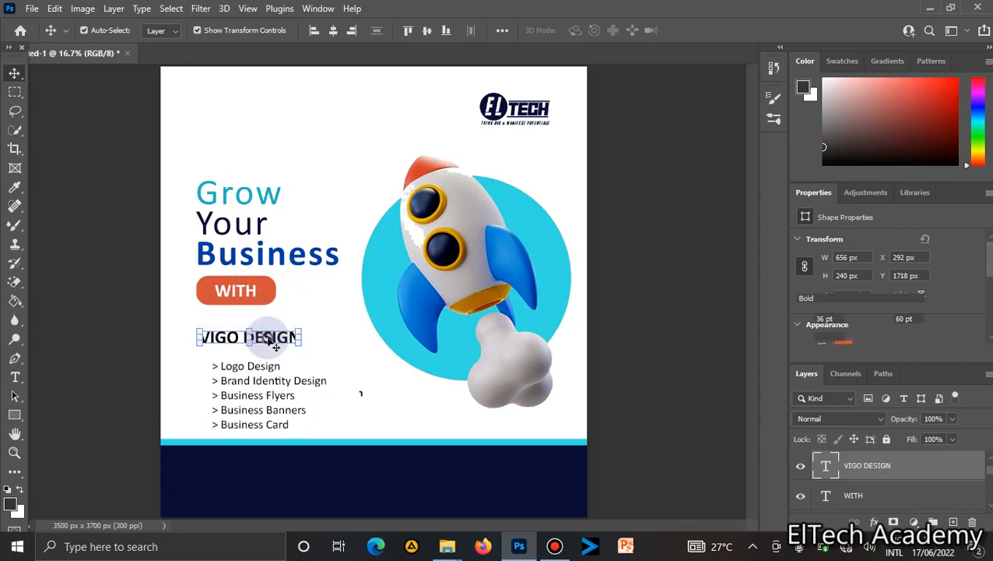
left_click_drag(267, 333, 267, 320)
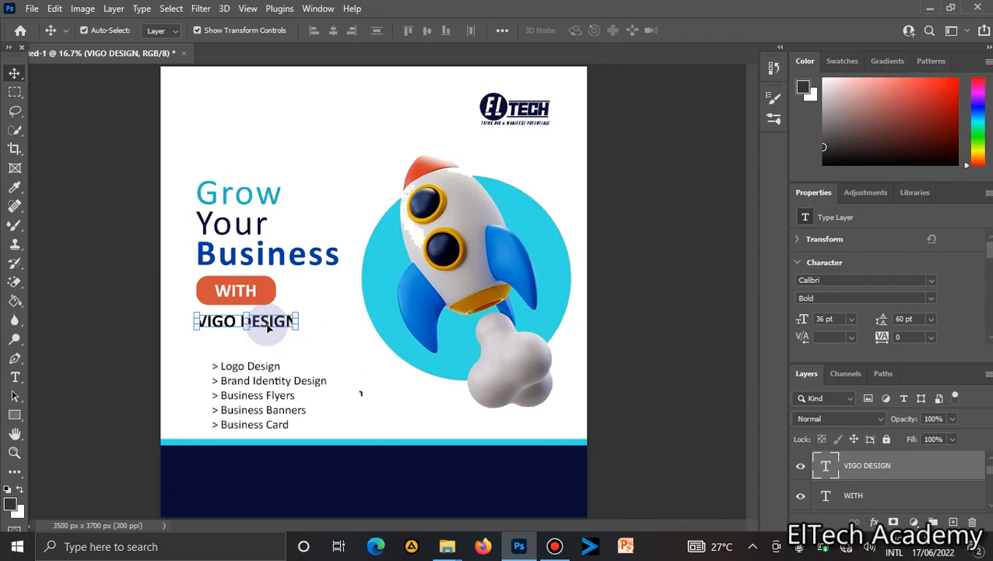
Duplicate the VIGO DESIGN layer and move the copy down just above the service list.
right_click(867, 467)
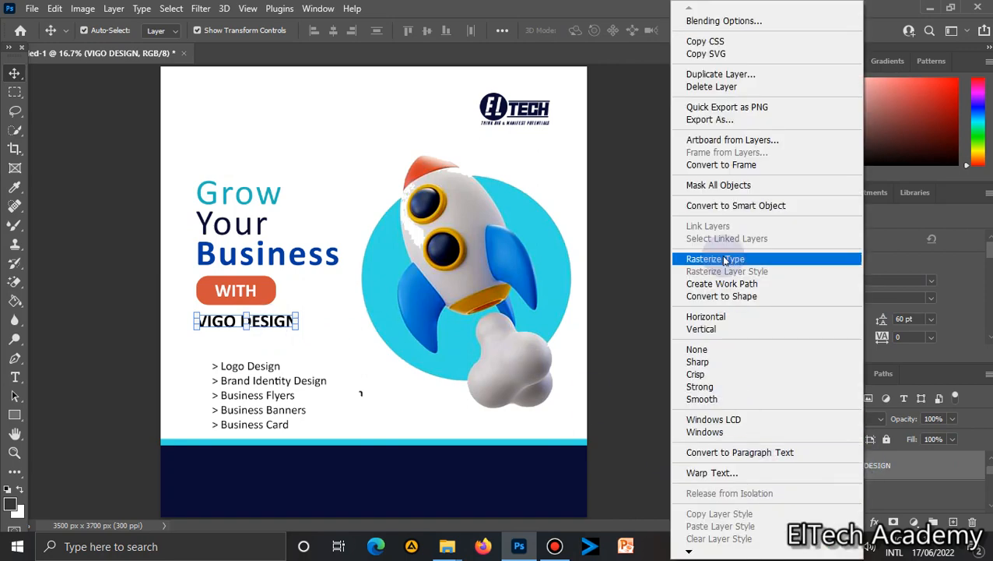
left_click(716, 73)
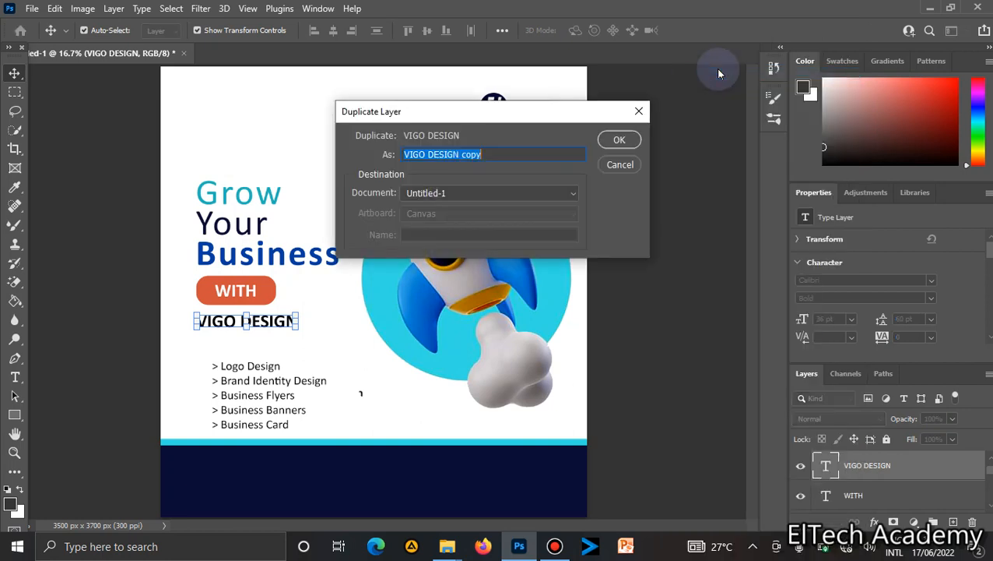
key("Return")
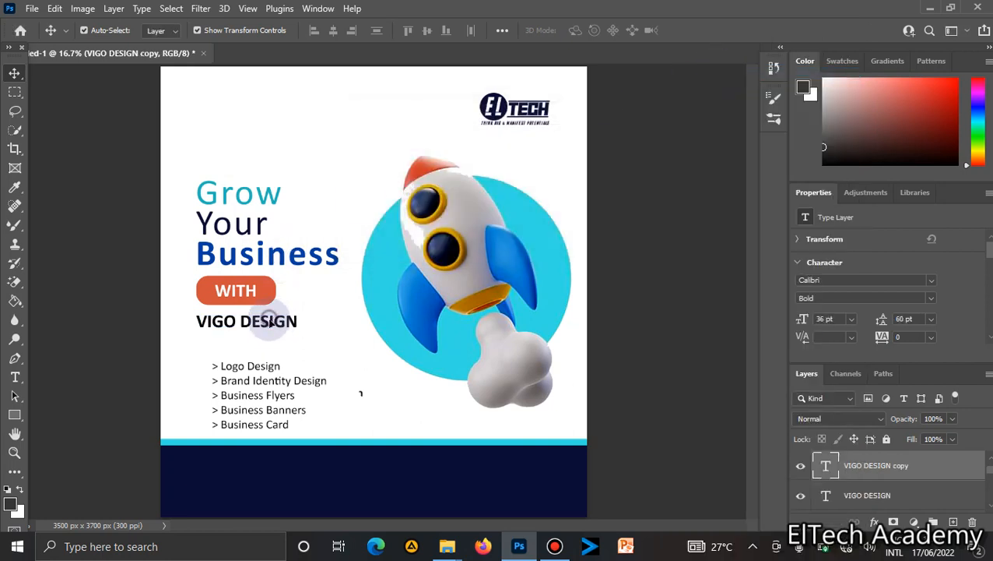
left_click_drag(269, 322, 271, 353)
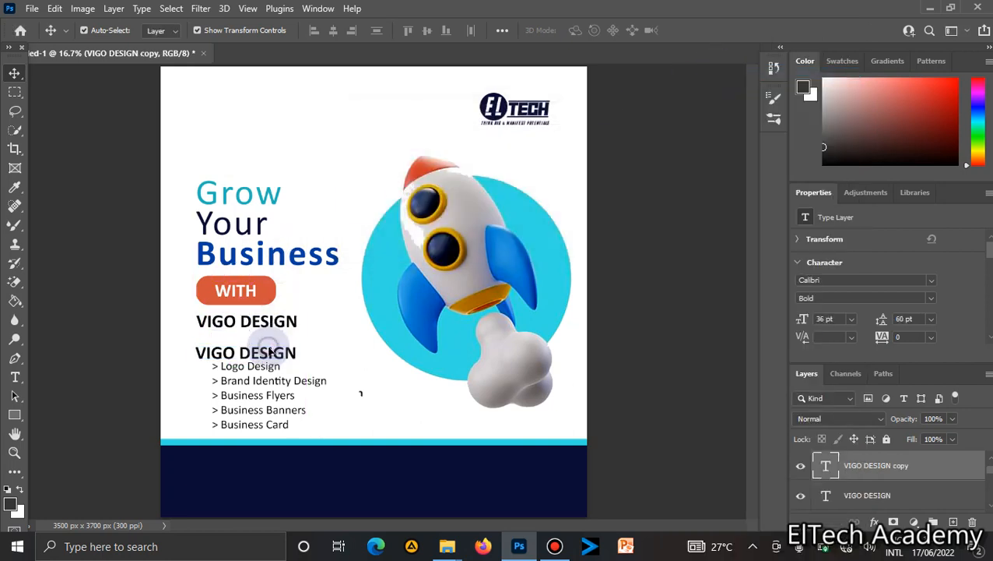
Change the copied heading's text to SERVICES.
double_click(271, 352)
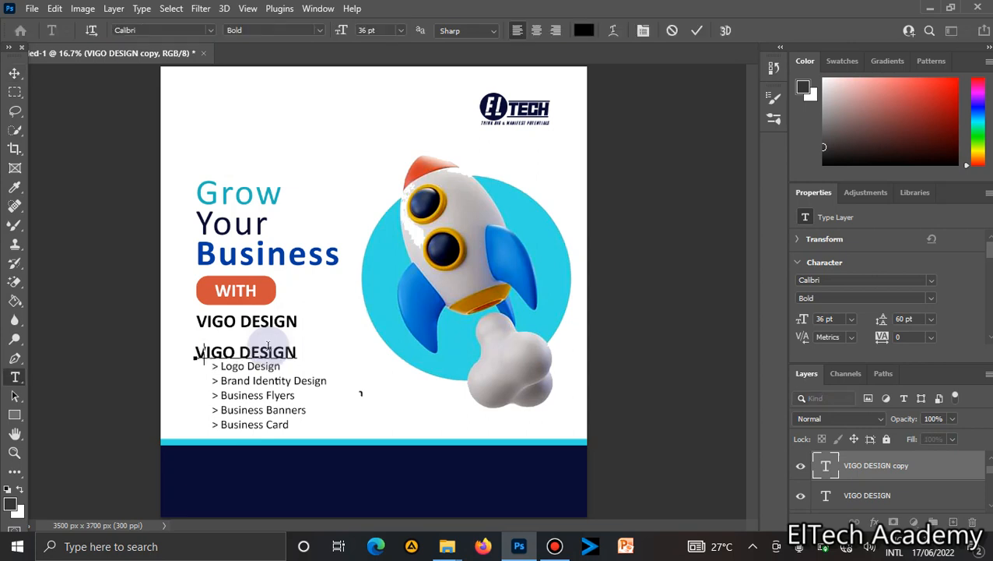
type("SERVI")
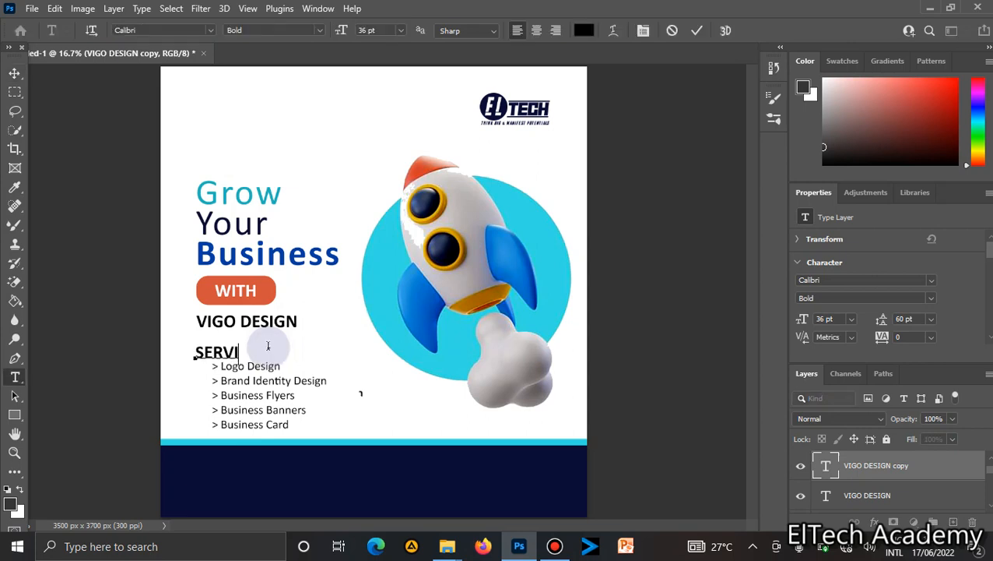
type("CES")
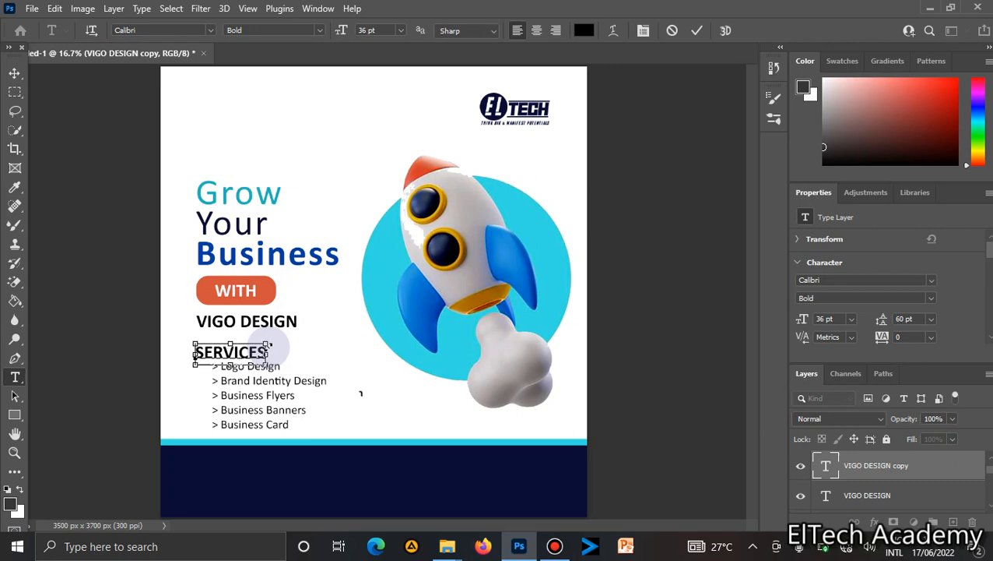
Shift the SERVICES heading to the right to indent it.
double_click(267, 350)
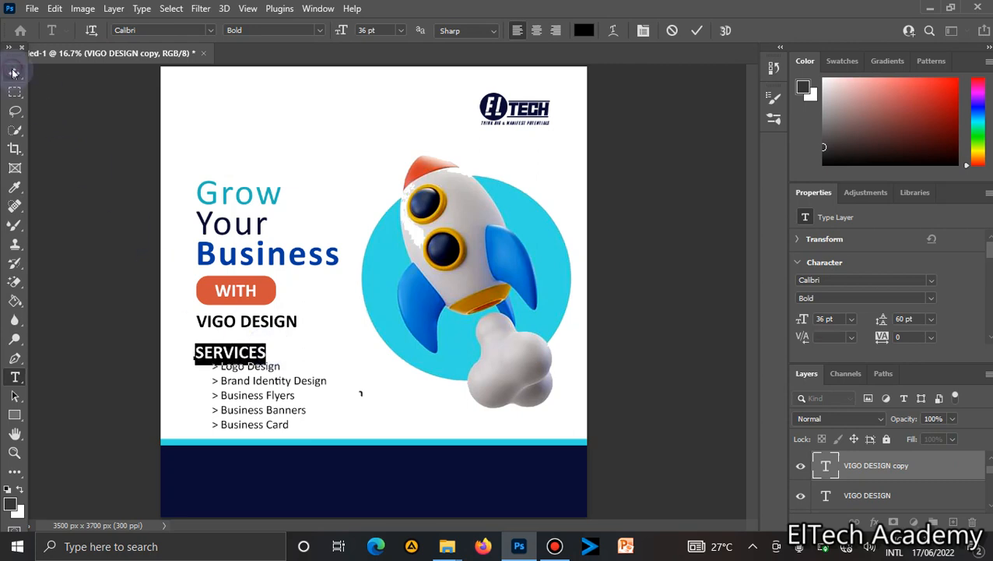
left_click(13, 73)
left_click_drag(230, 348, 266, 344)
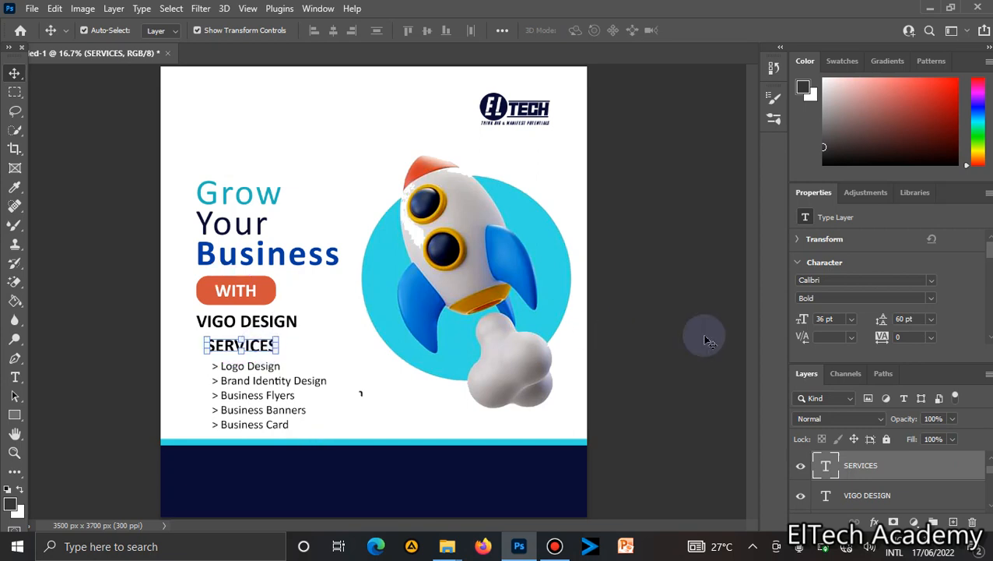
Draw a rectangle about 732 × 139 px covering the SERVICES heading, beneath the text layer.
scroll(915, 319, "down", 3)
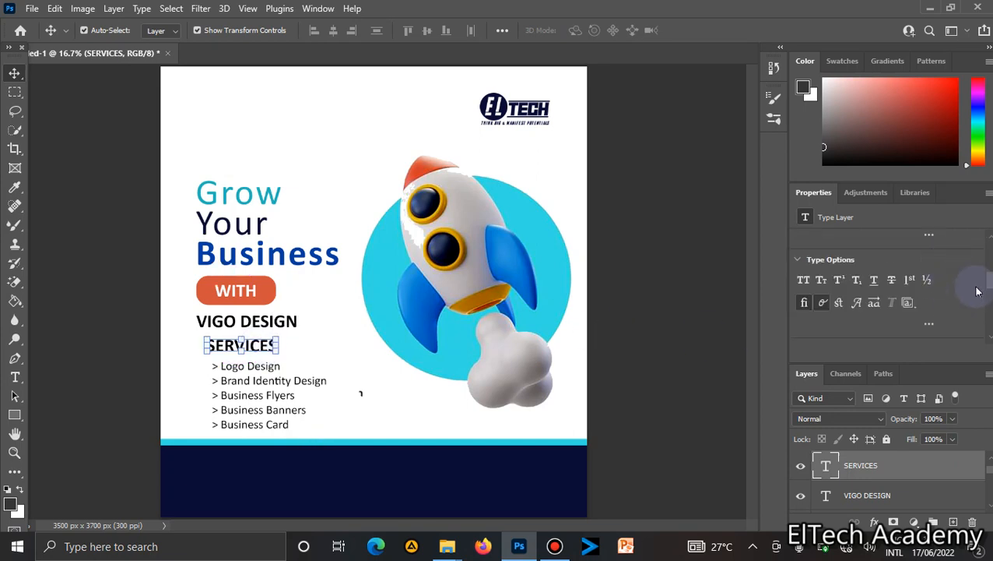
left_click(276, 301)
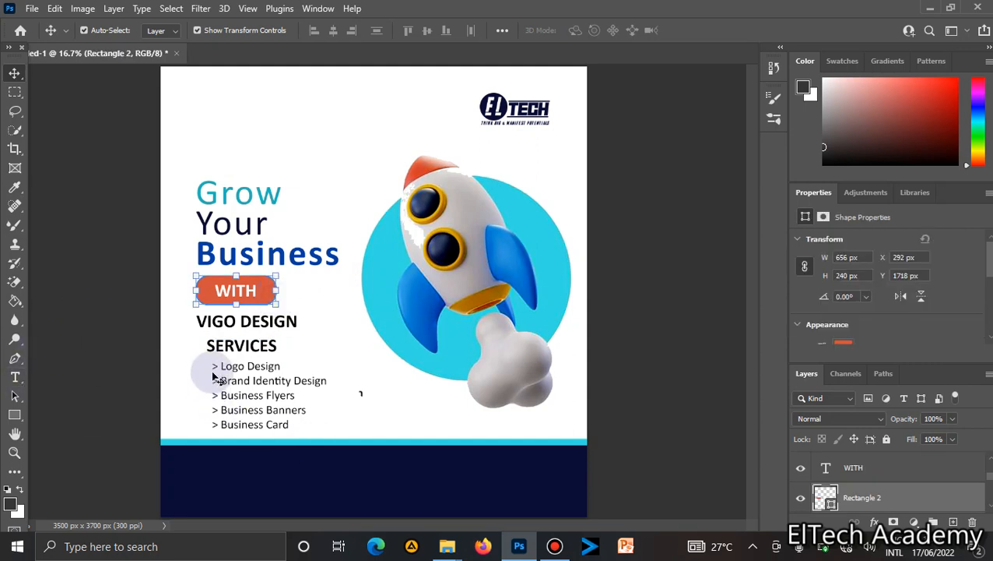
left_click(239, 347)
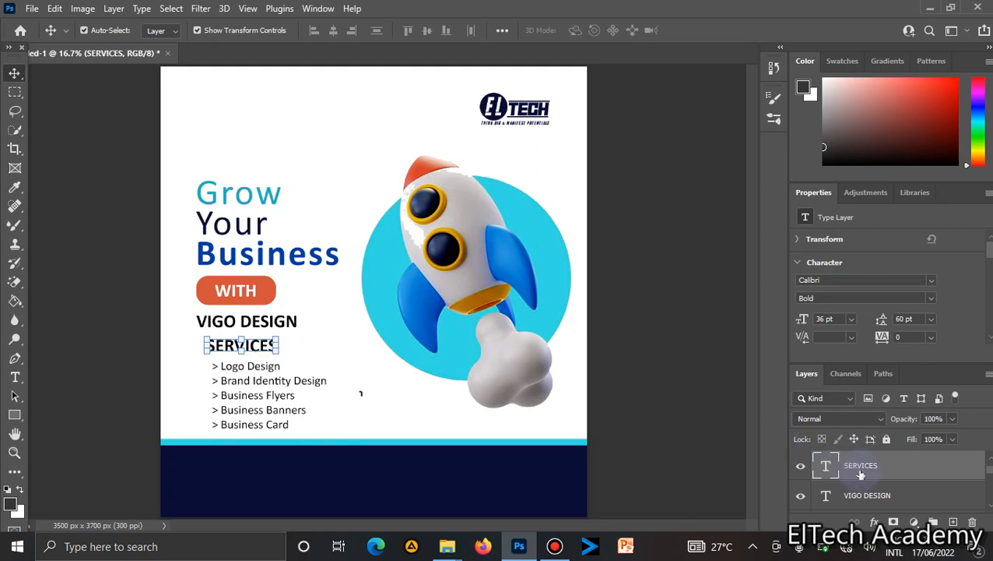
left_click(877, 502)
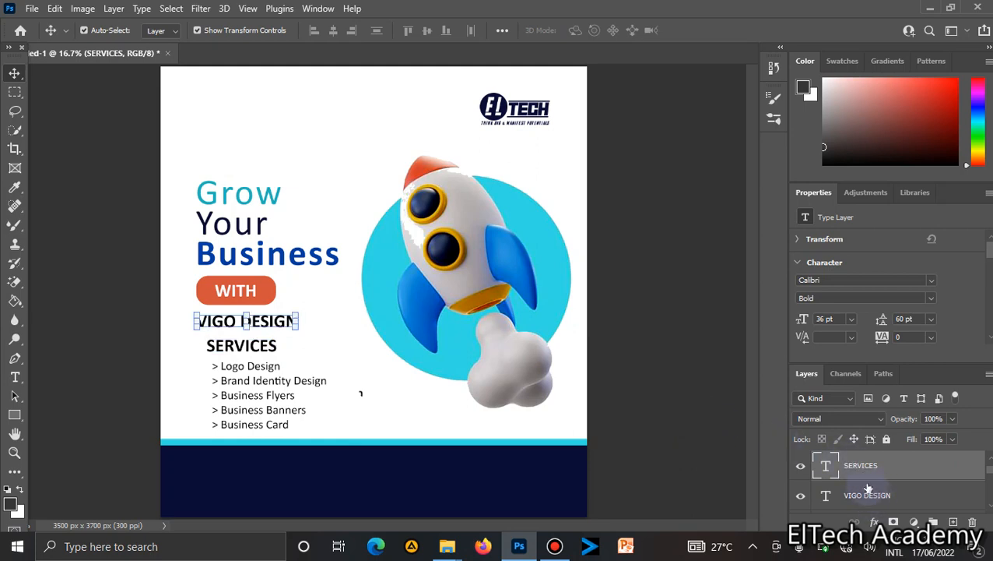
left_click(15, 414)
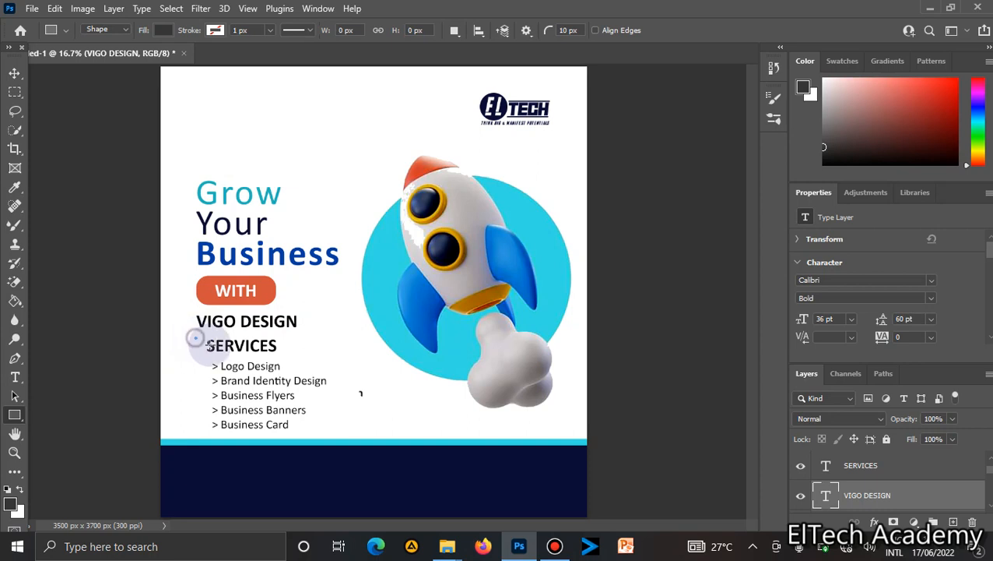
left_click_drag(195, 336, 285, 353)
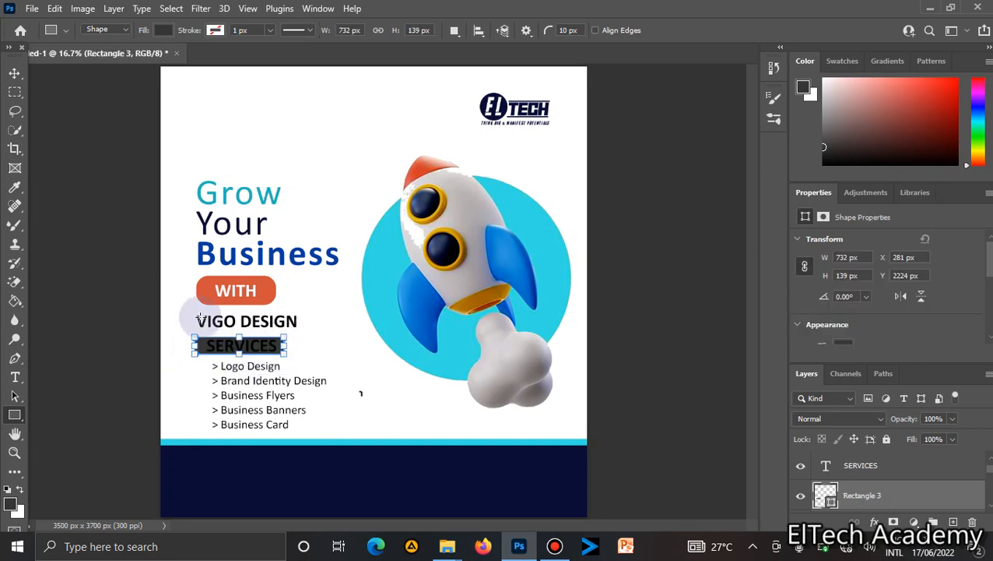
Fill the new rectangle with blue from the recently used colours.
left_click(15, 73)
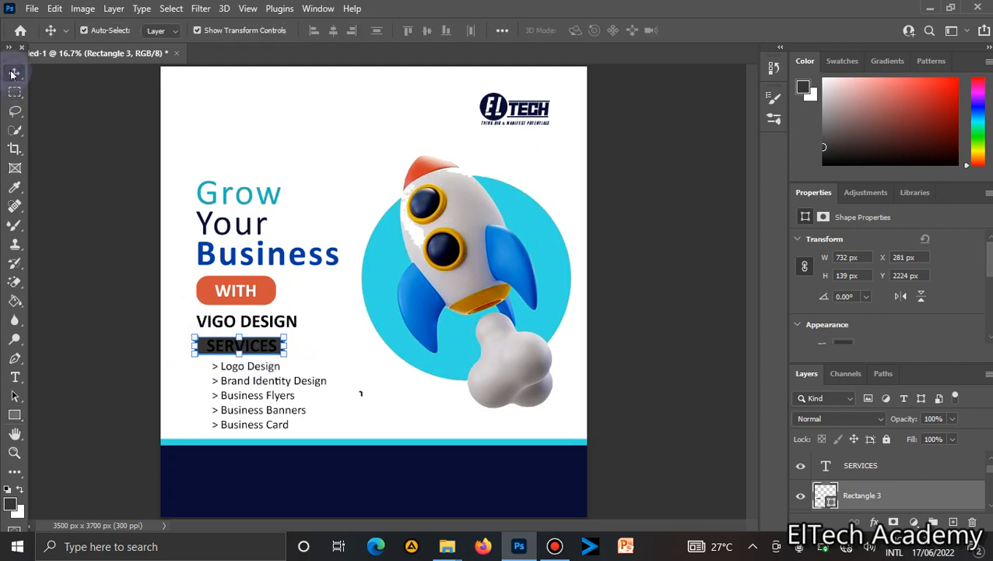
left_click(843, 342)
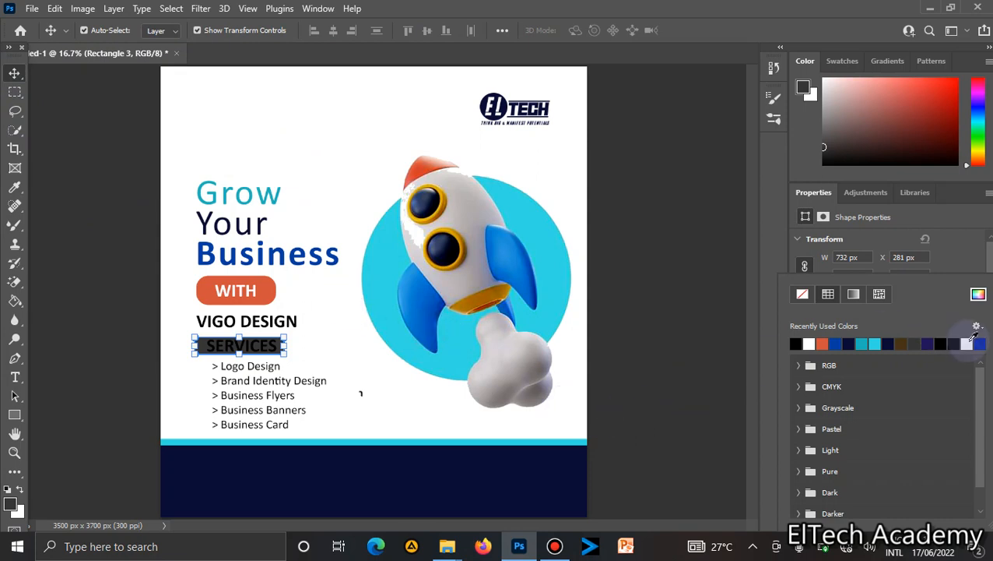
left_click(843, 342)
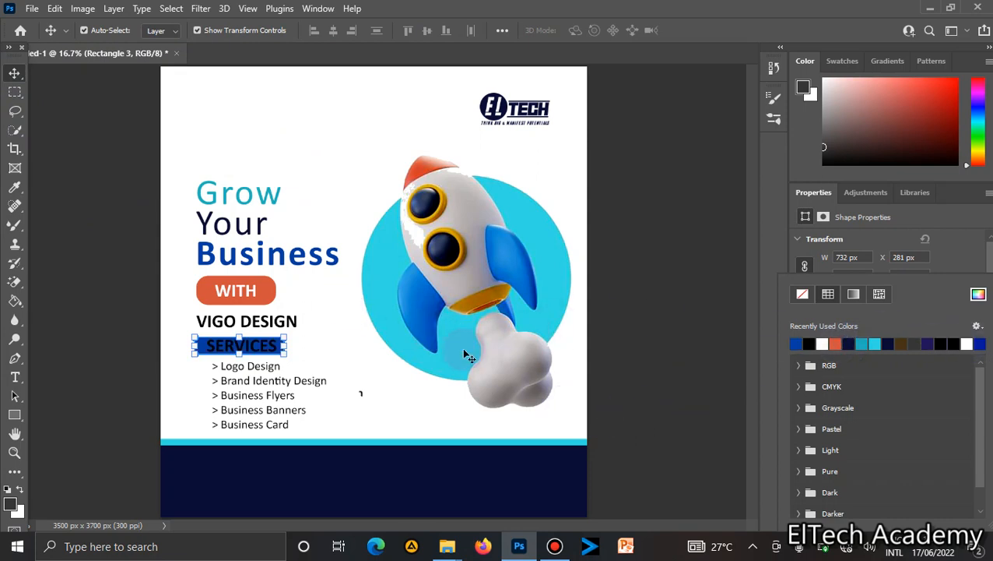
Select the SERVICES text and set its colour to white.
left_click(399, 366)
left_click(397, 366)
double_click(282, 348)
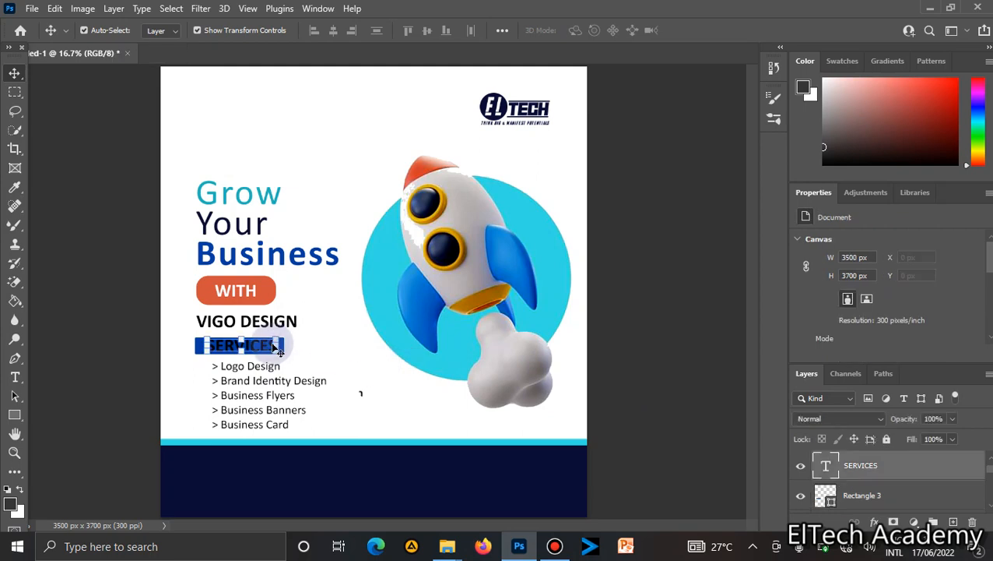
left_click(990, 285)
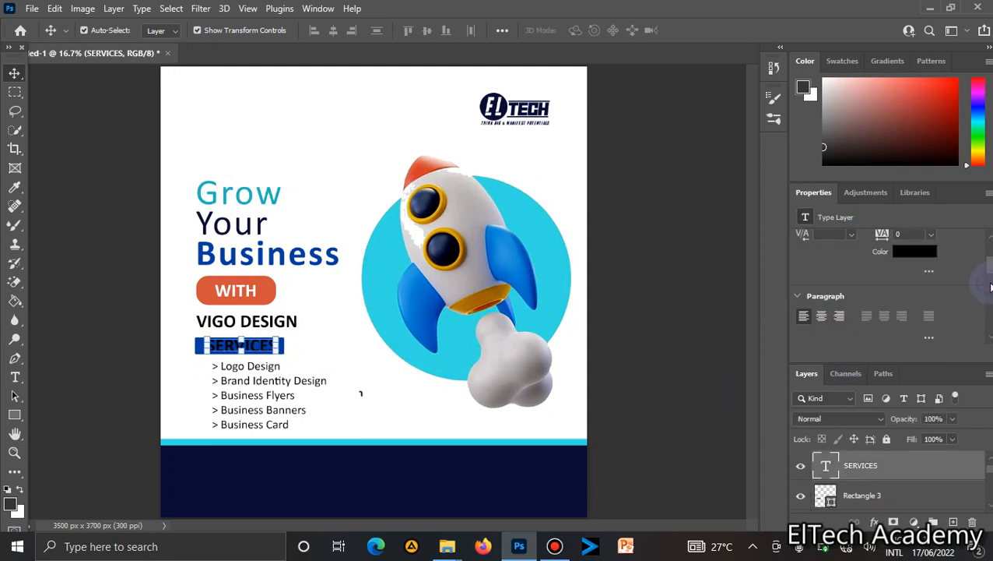
left_click(904, 253)
left_click_drag(637, 209, 595, 152)
key("Return")
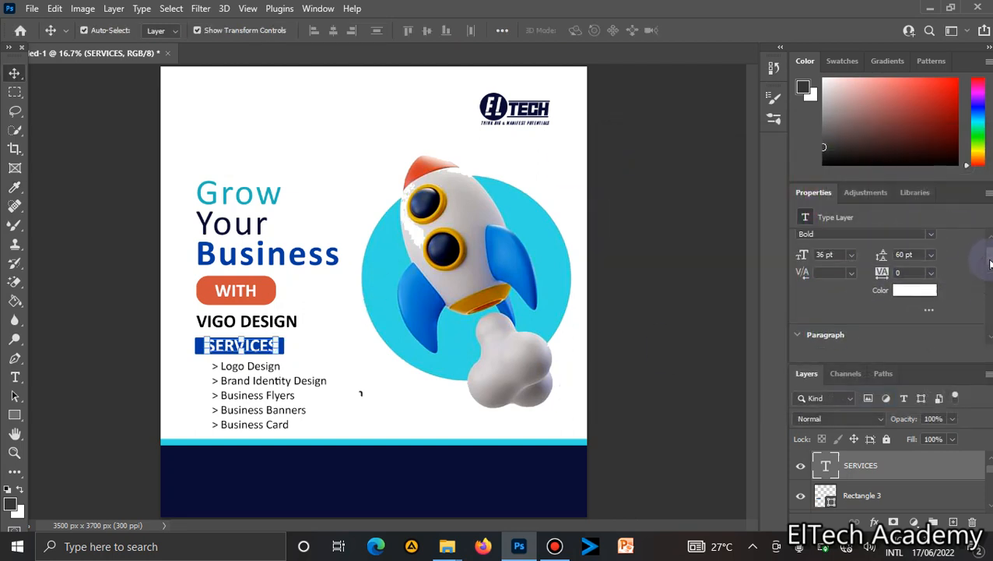
Set the SERVICES text to 30 pt with tracking of 50.
scroll(872, 268, "up", 2)
left_click(850, 280)
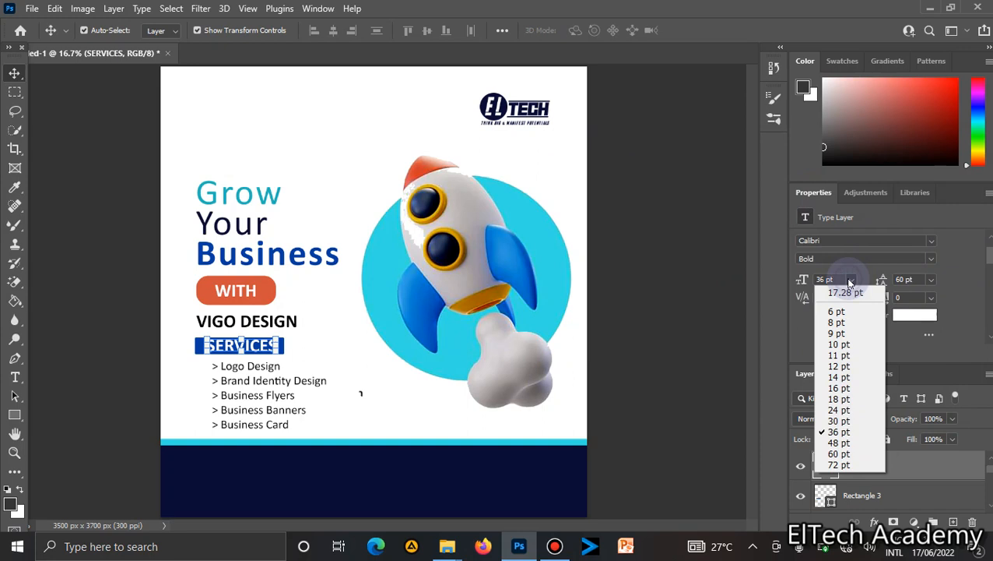
left_click(844, 411)
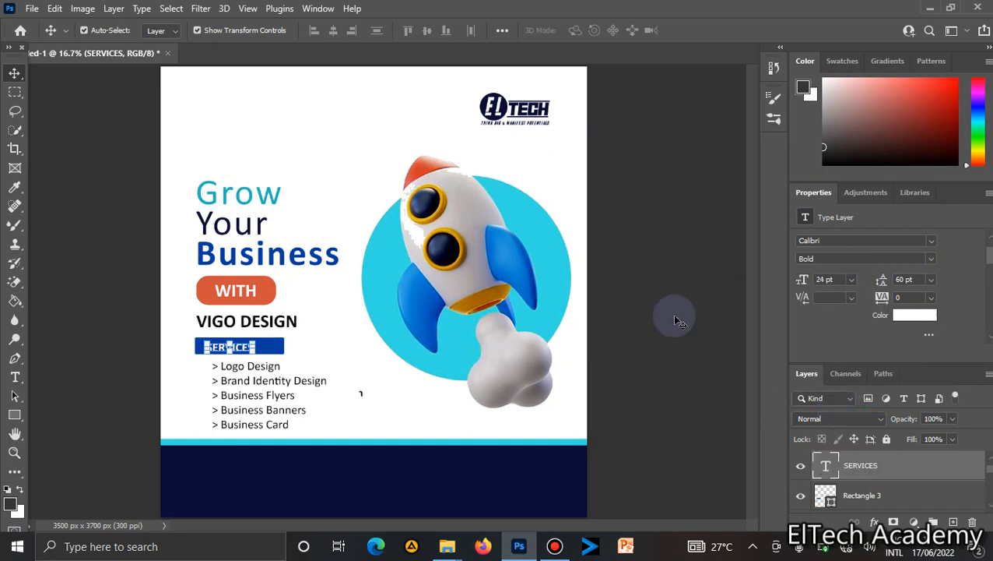
left_click(850, 279)
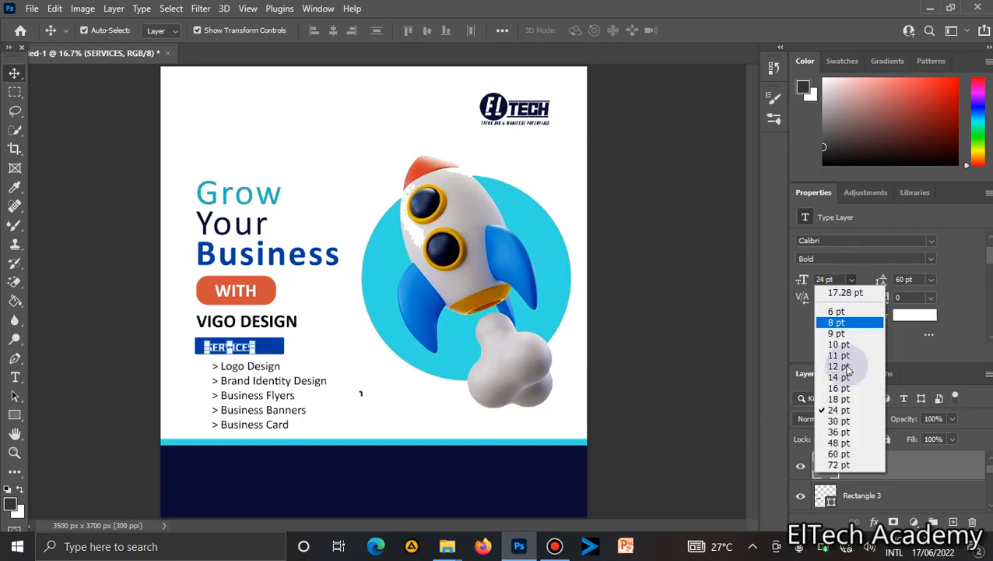
left_click(845, 420)
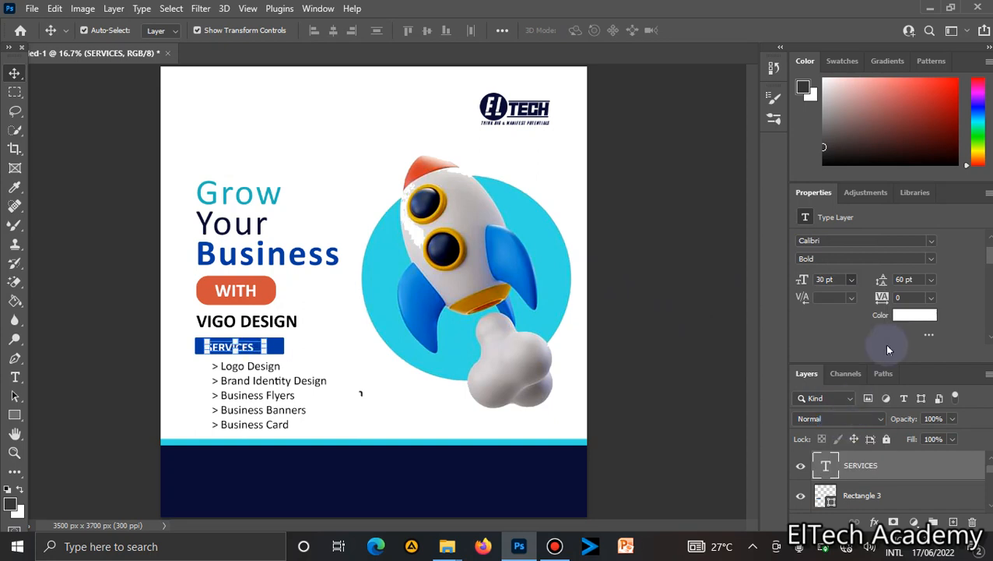
left_click(931, 298)
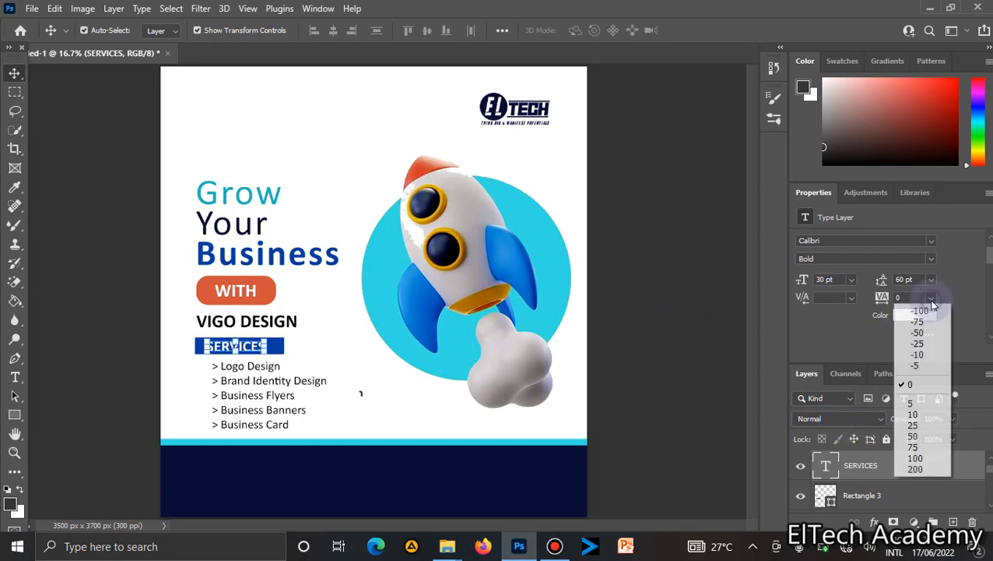
left_click(921, 438)
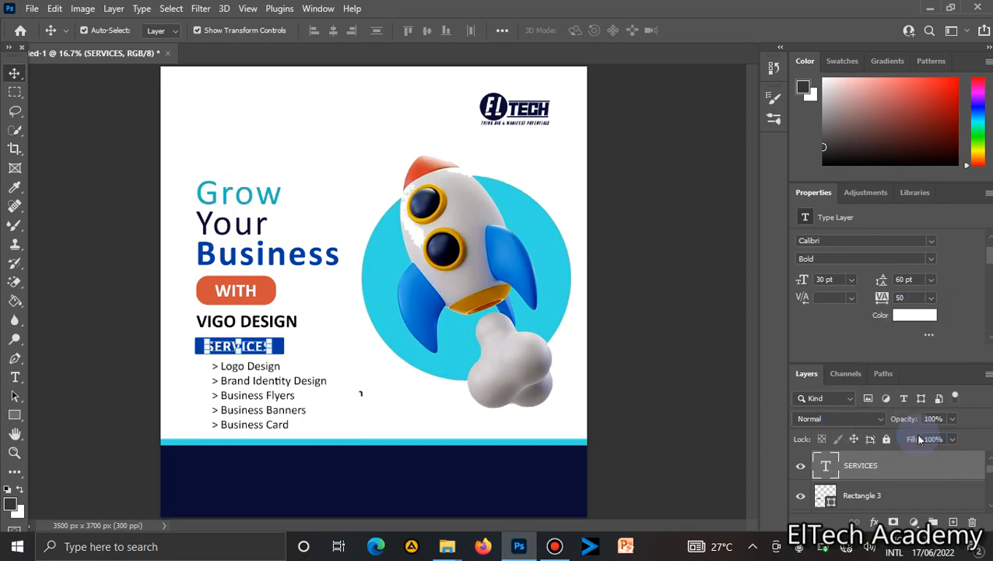
Set the SERVICES text tracking to 100.
left_click(931, 298)
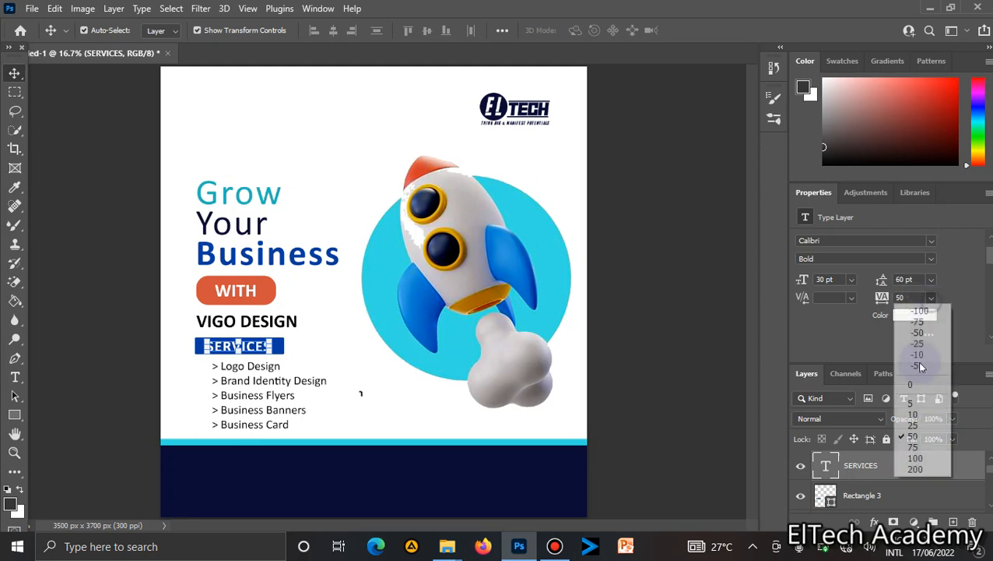
left_click(915, 458)
left_click(316, 381)
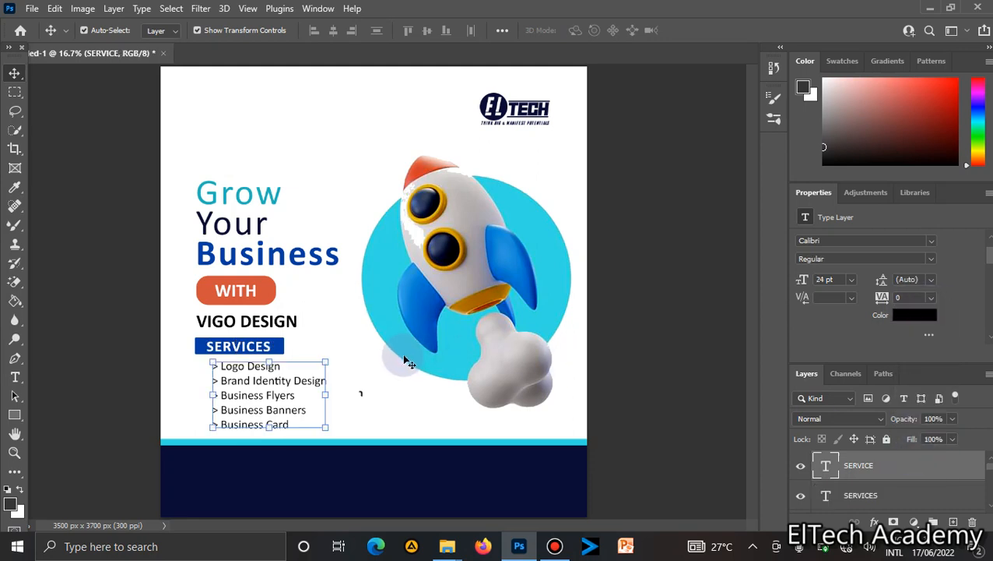
Stretch the blue SERVICES background rectangle upward to about 157 px tall.
left_click(342, 326)
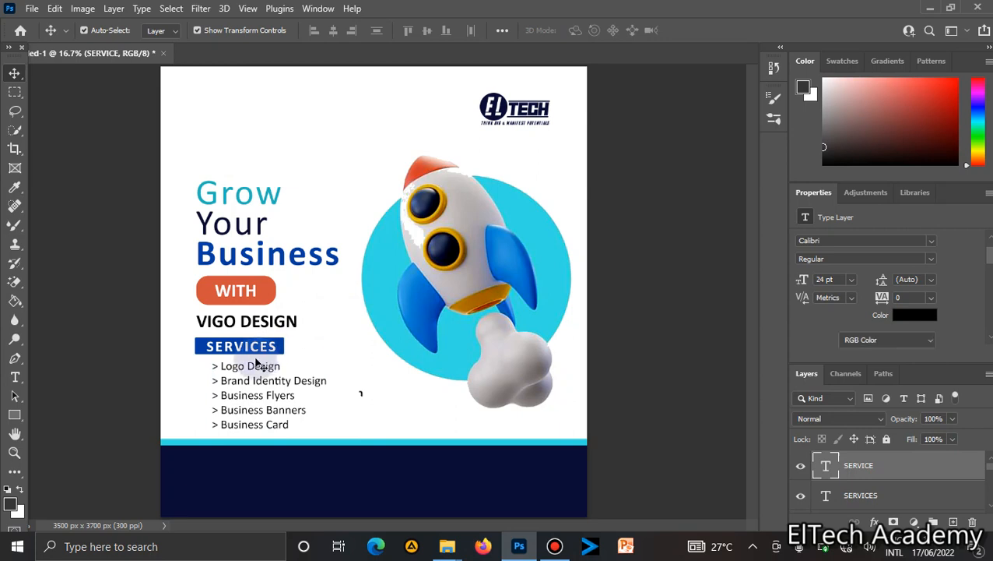
left_click(286, 350)
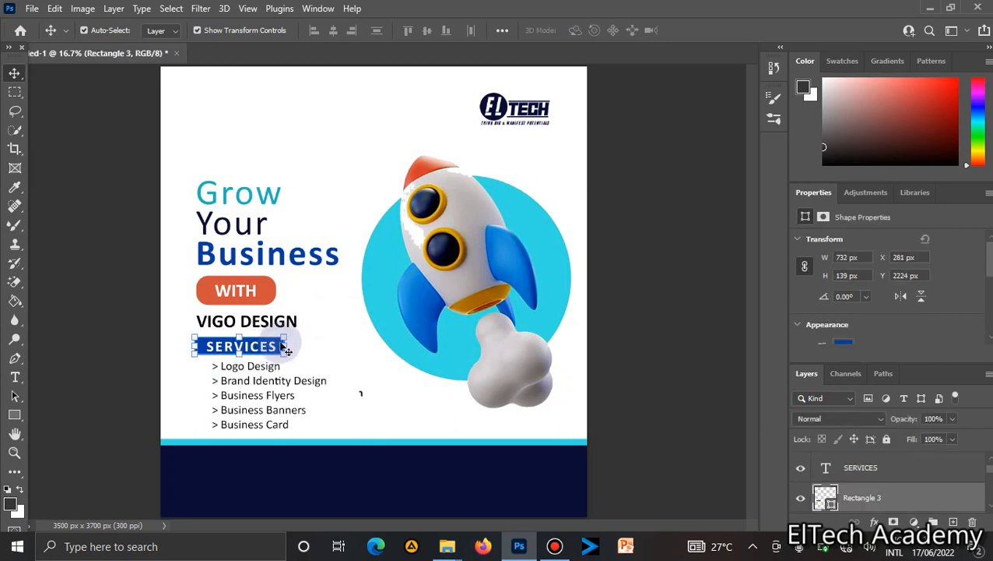
left_click(240, 335)
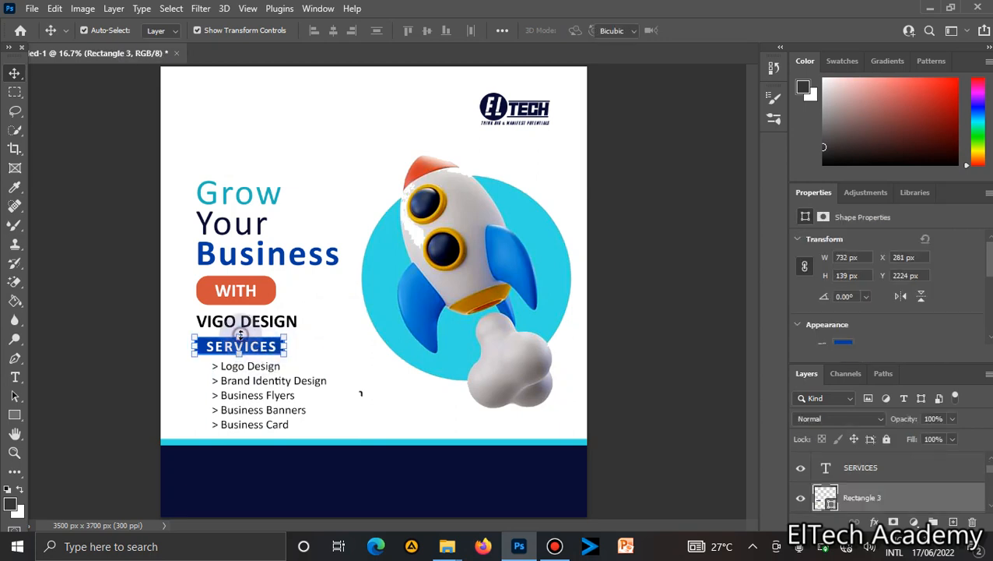
left_click_drag(240, 336, 241, 334)
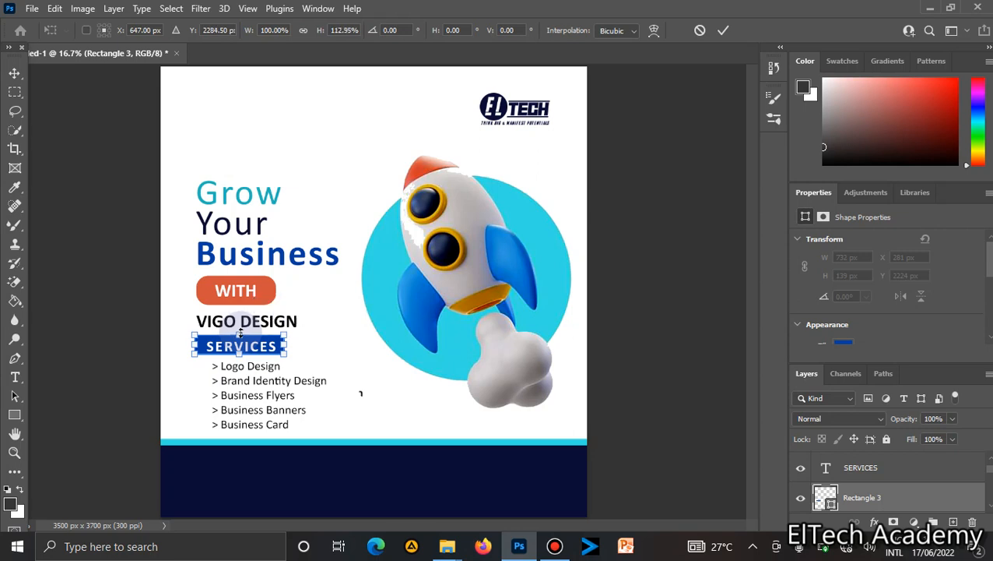
key("Return")
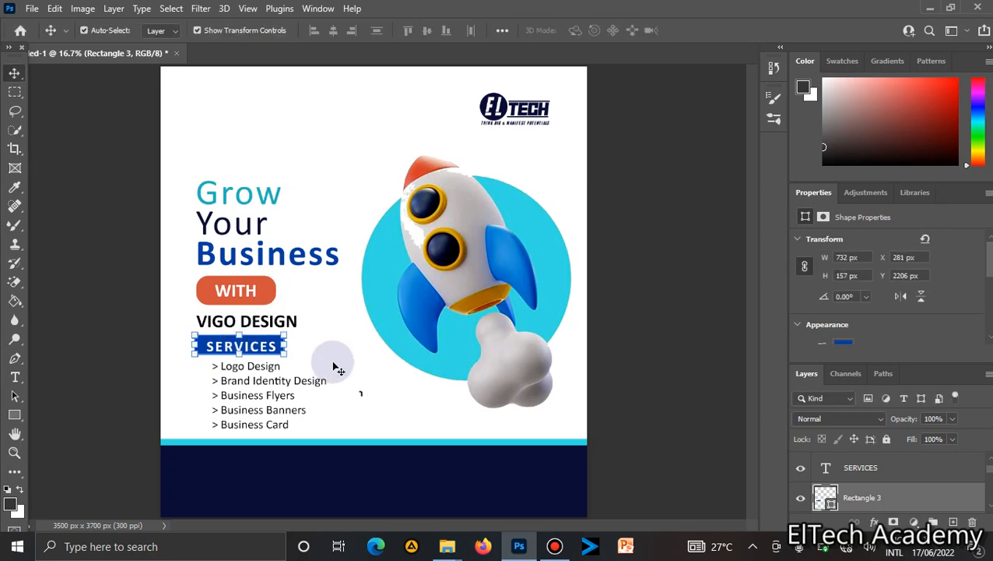
Move the VIGO DESIGN text and the Grow Your Business headline slightly upward.
double_click(259, 348)
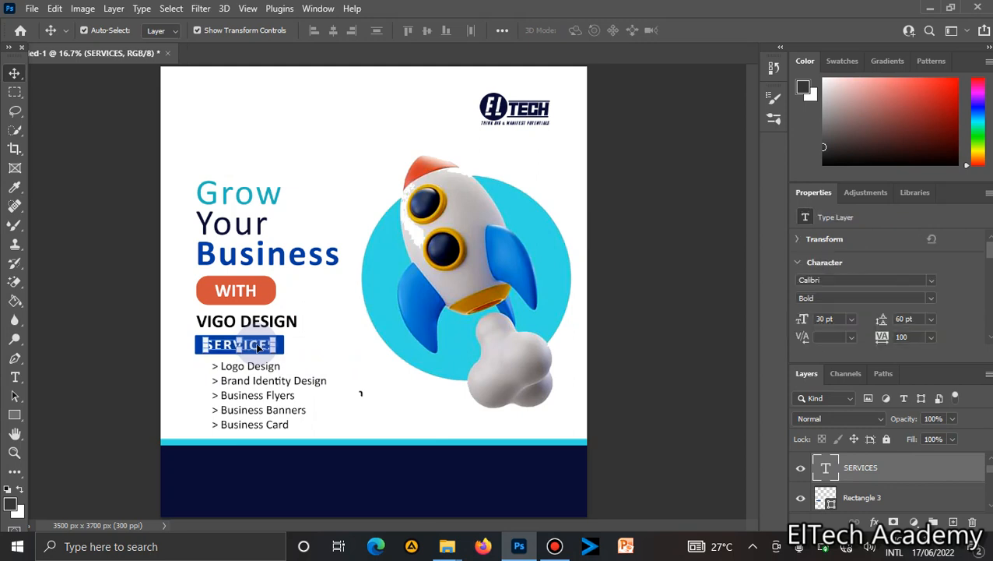
left_click(361, 358)
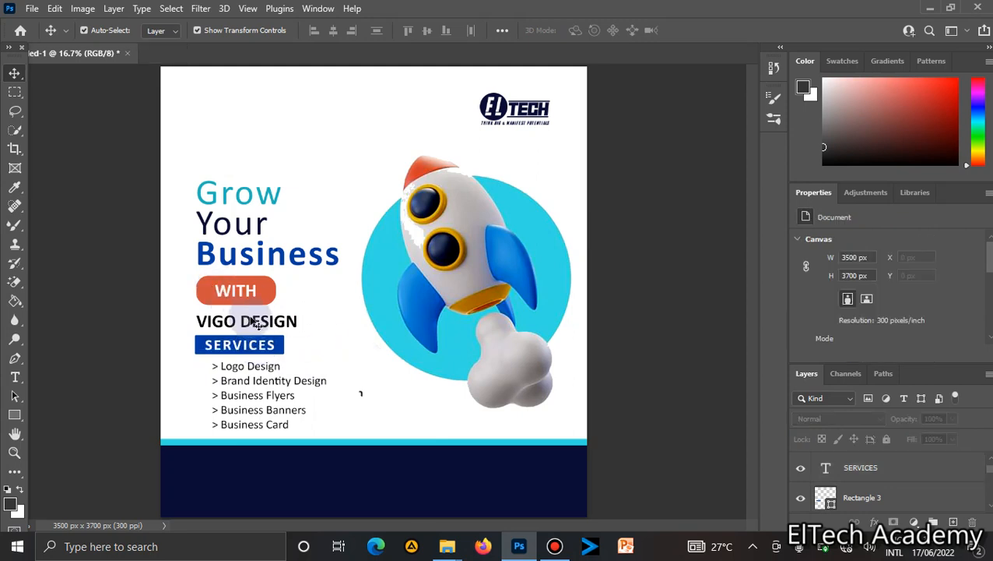
left_click_drag(265, 327, 260, 316)
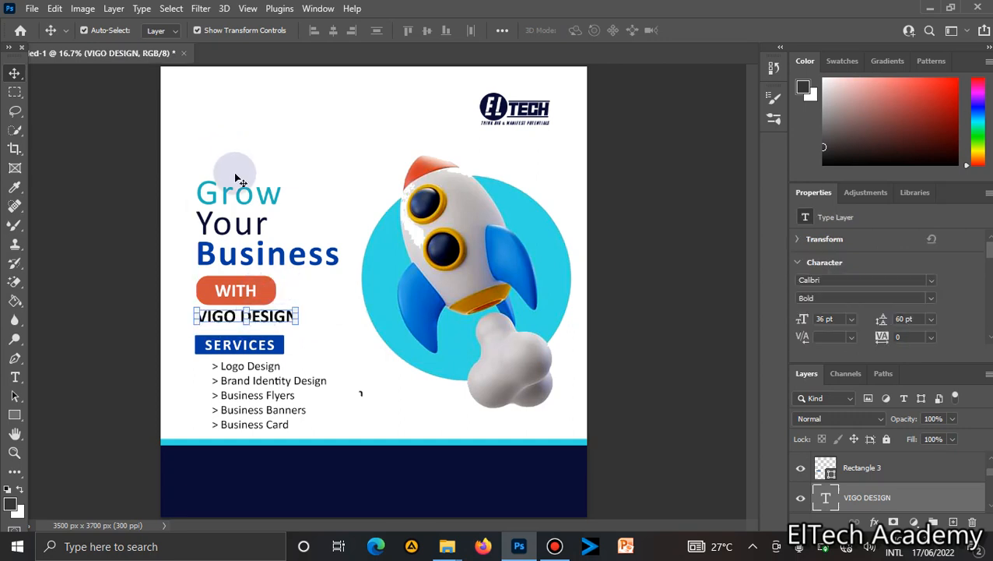
left_click(243, 193)
left_click_drag(242, 193, 243, 187)
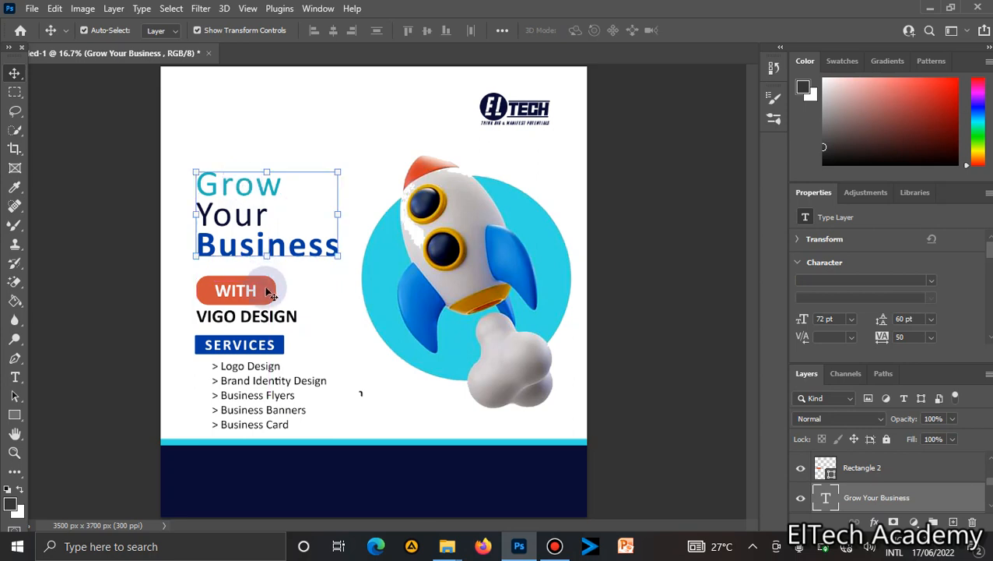
Move the orange WITH button and the VIGO DESIGN text slightly upward.
left_click(265, 286)
left_click(253, 293, "shift")
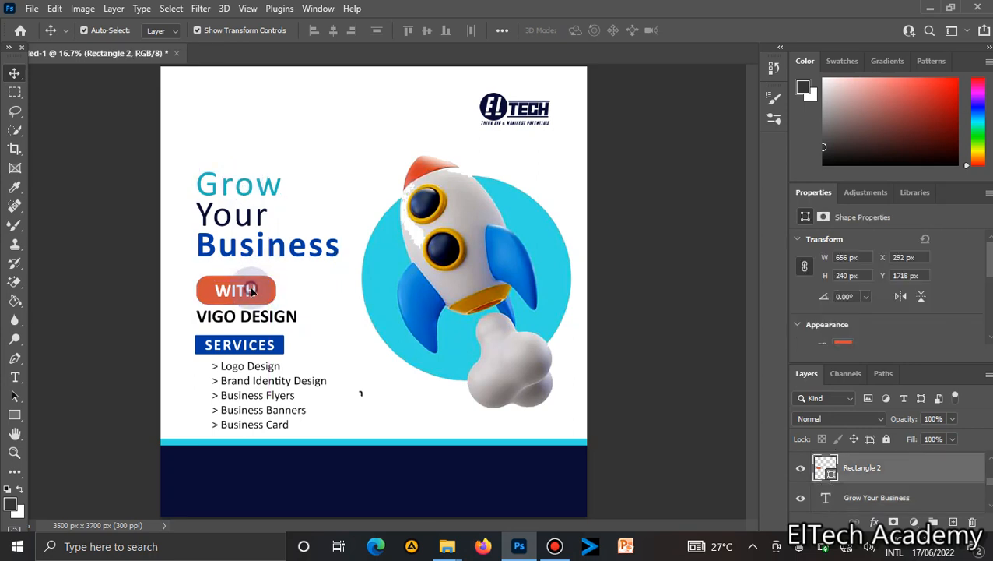
left_click_drag(264, 300, 264, 293)
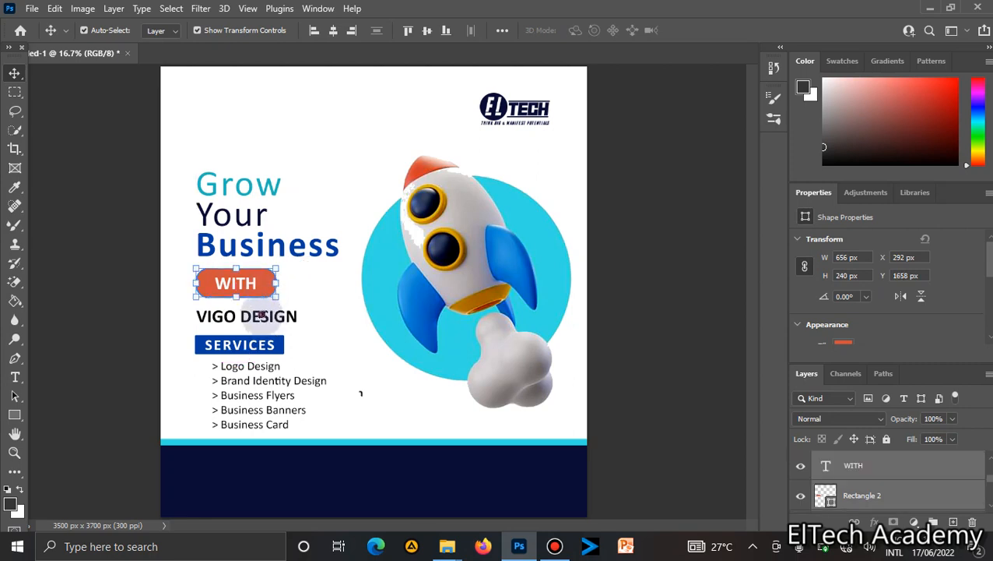
key("ctrl+t")
key("Return")
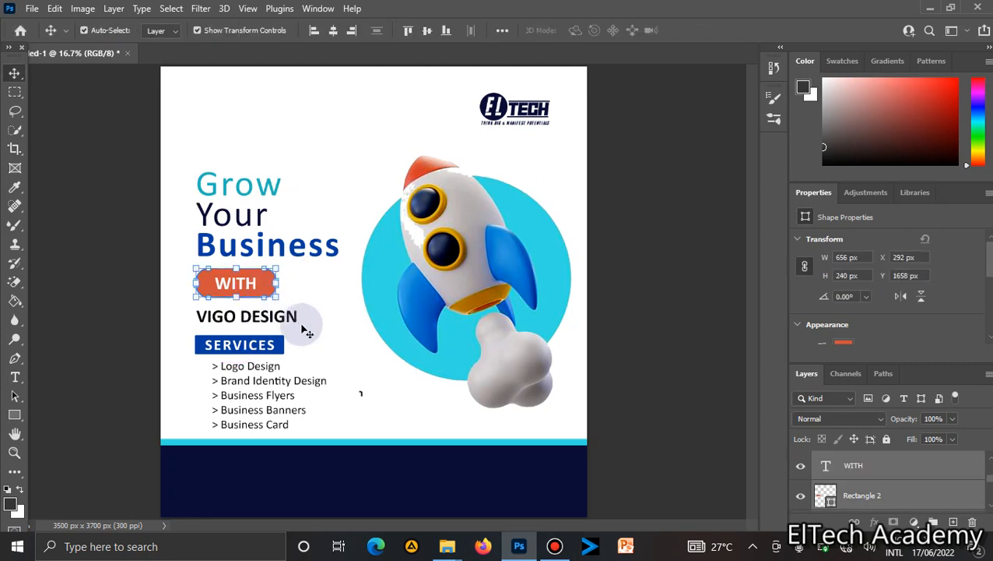
left_click(289, 318)
left_click_drag(300, 330, 295, 321)
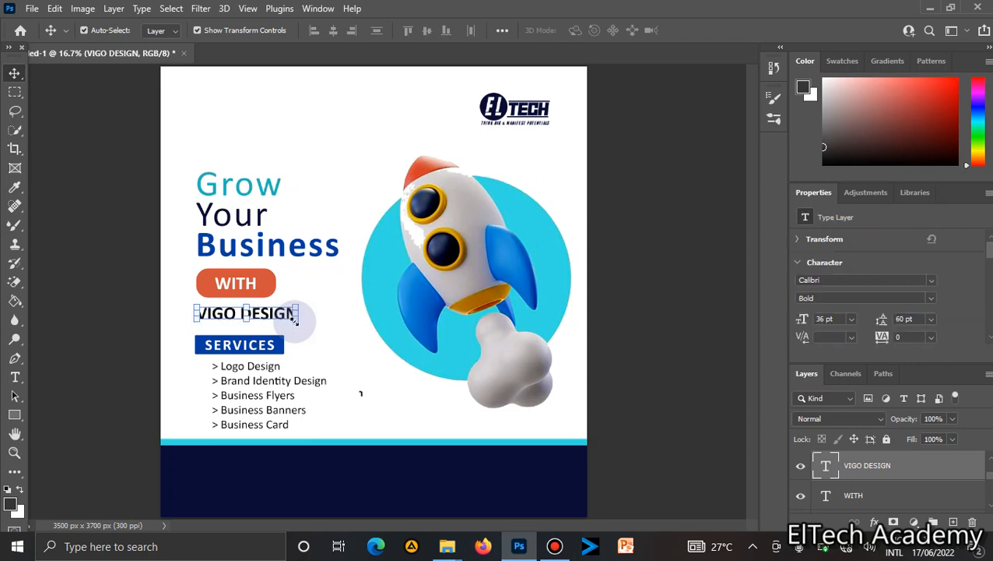
Draw a rectangle about 2667 × 192 px across the navy footer.
left_click(270, 398)
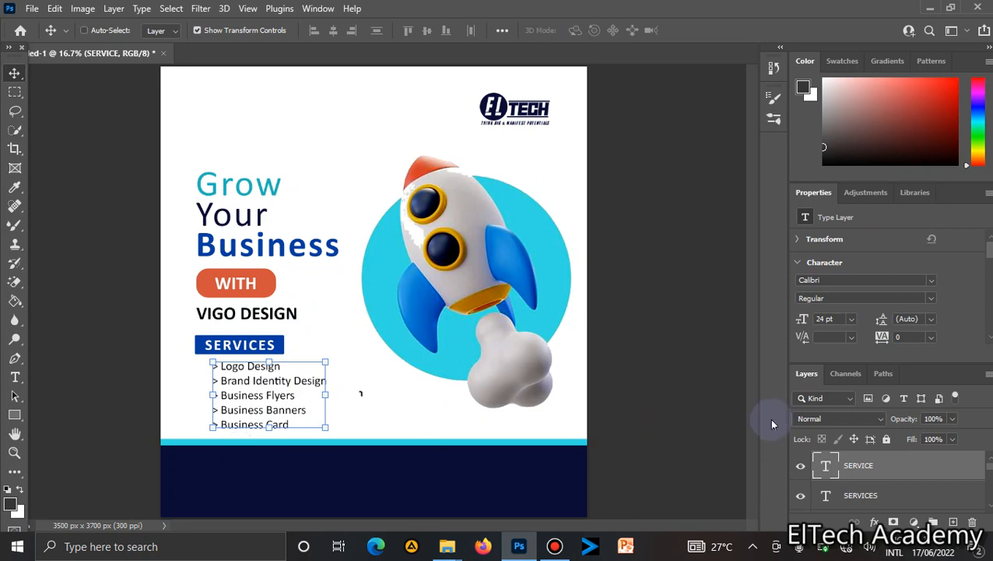
key("ctrl+plus")
left_click_drag(750, 334, 753, 388)
left_click(15, 414)
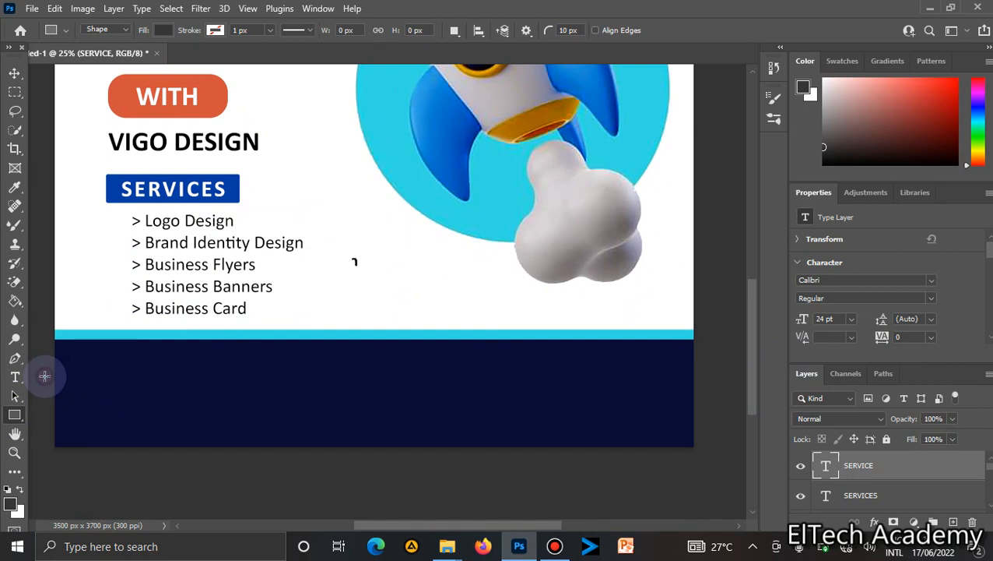
left_click_drag(44, 377, 531, 410)
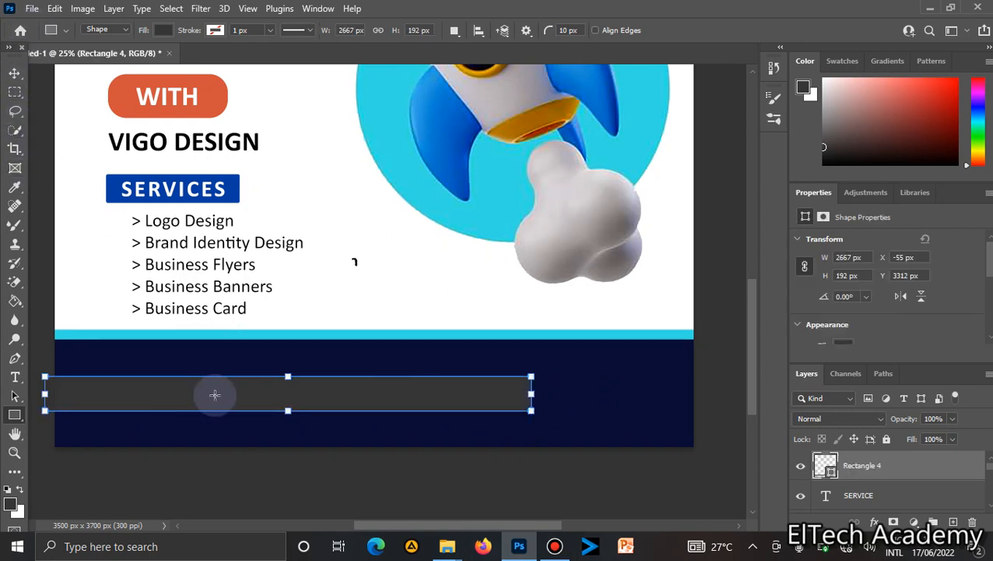
Move the new footer rectangle to the right and set its corner radii to 96 px.
left_click(13, 72)
left_click_drag(230, 381, 425, 383)
scroll(983, 308, "down", 3)
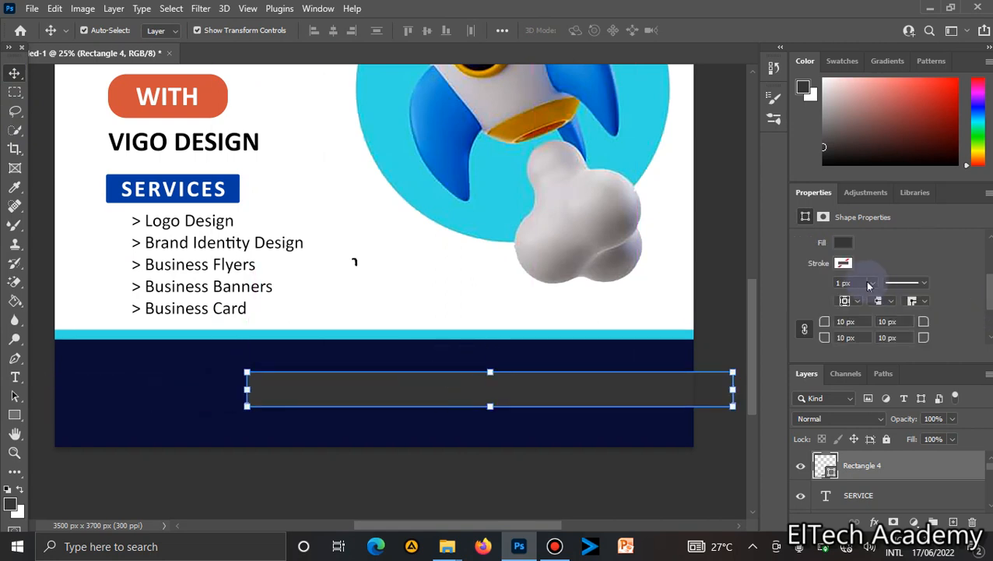
type("96")
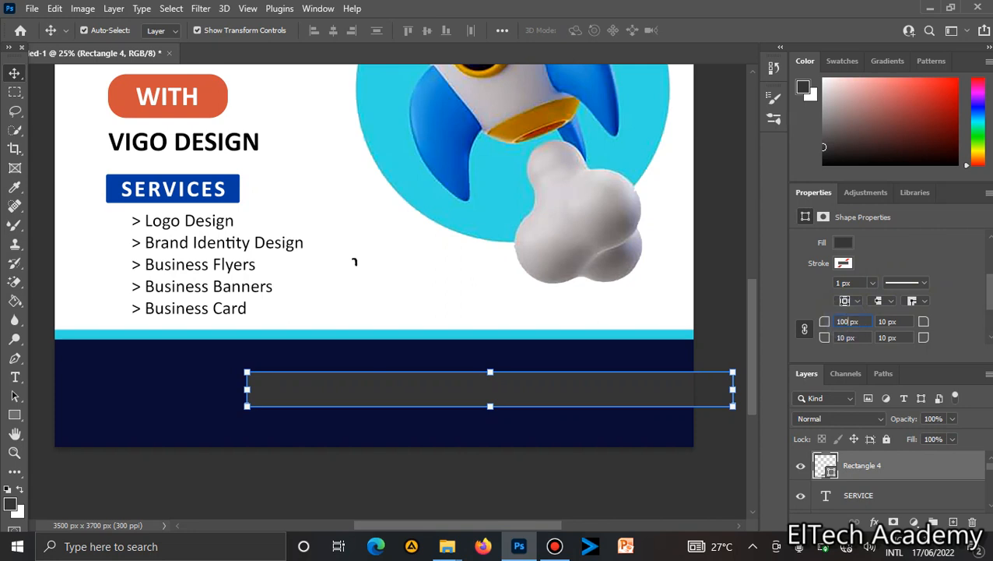
key("Return")
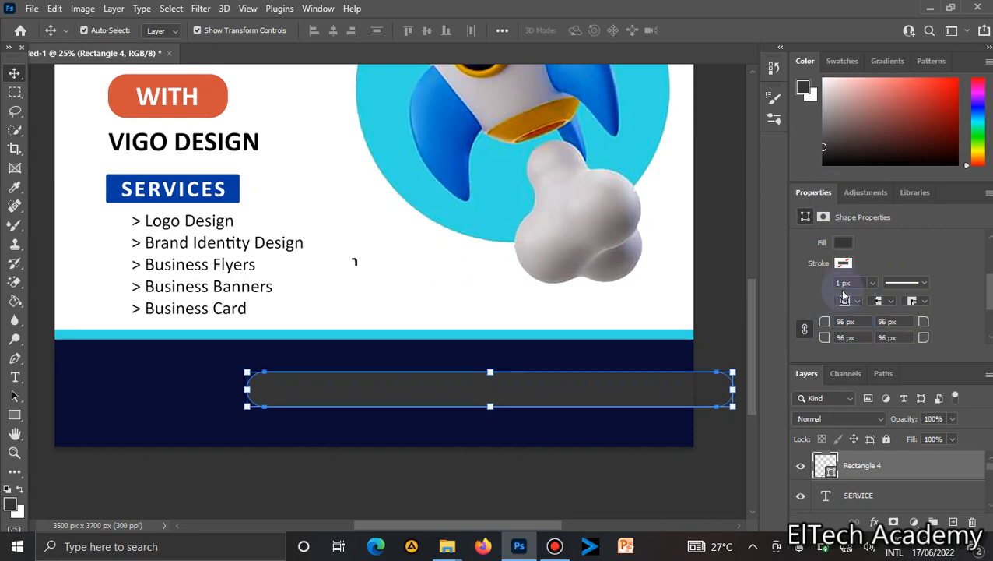
Fill the rounded footer rectangle with white from the recently used colours.
left_click(728, 292)
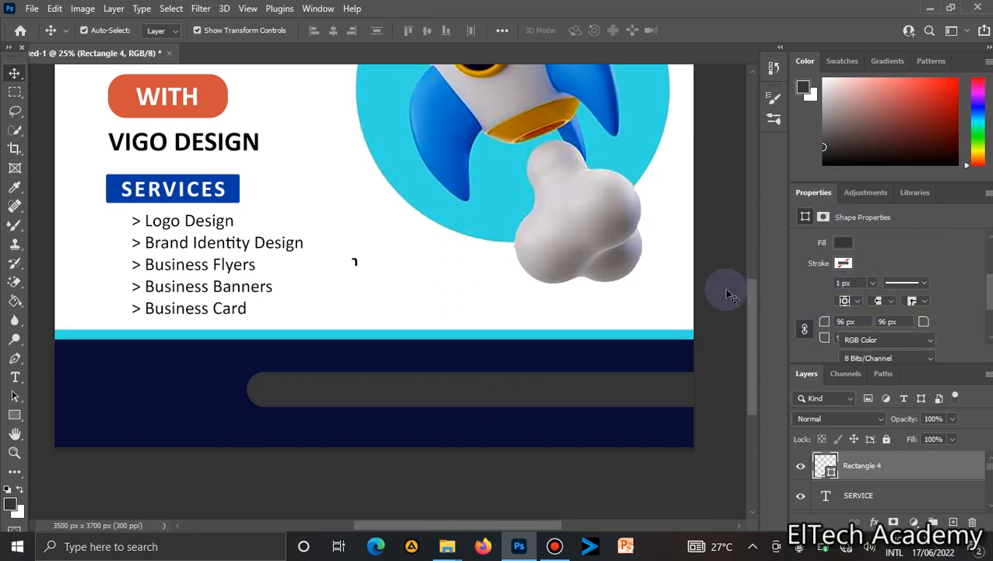
left_click(675, 375)
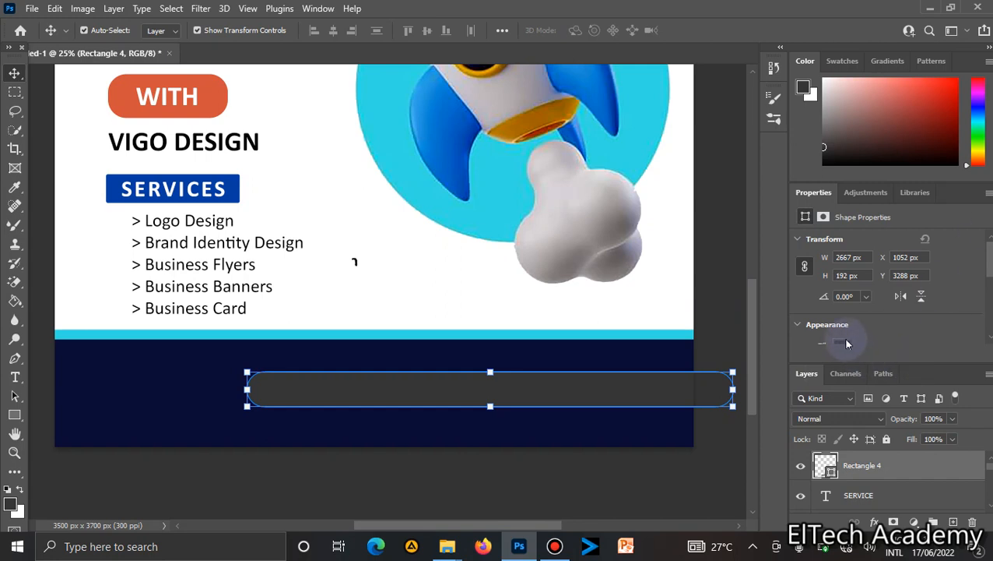
left_click(843, 342)
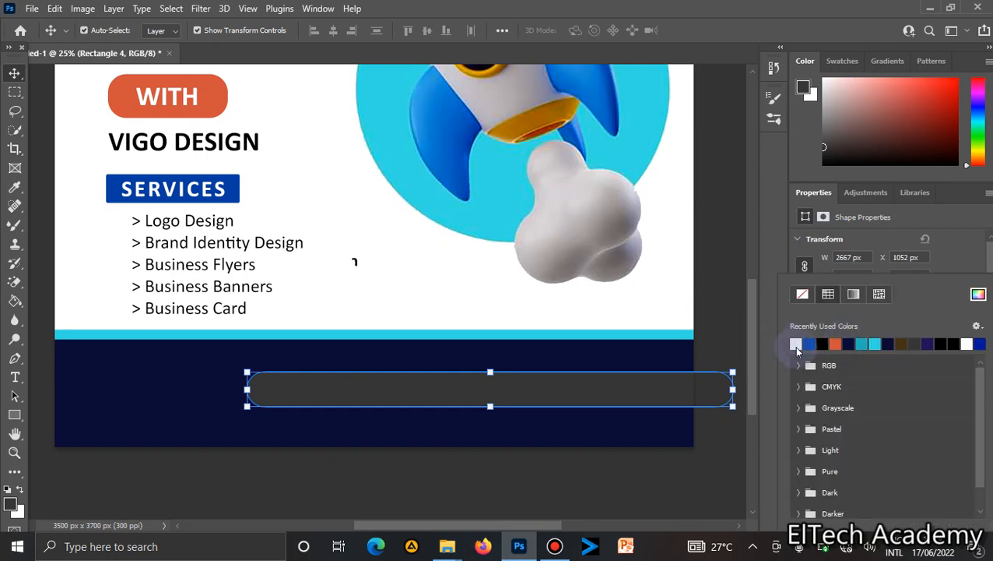
left_click(795, 345)
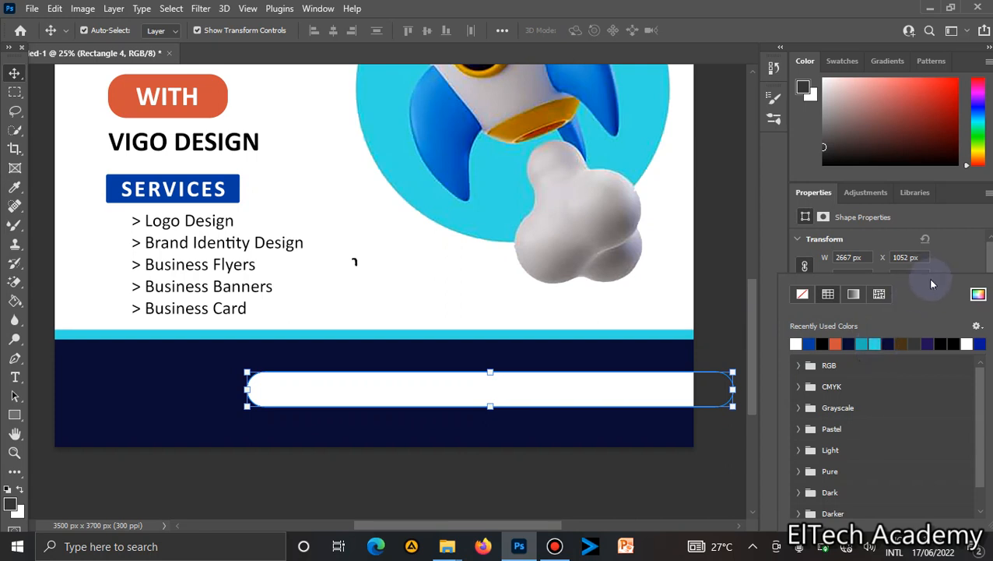
left_click(981, 267)
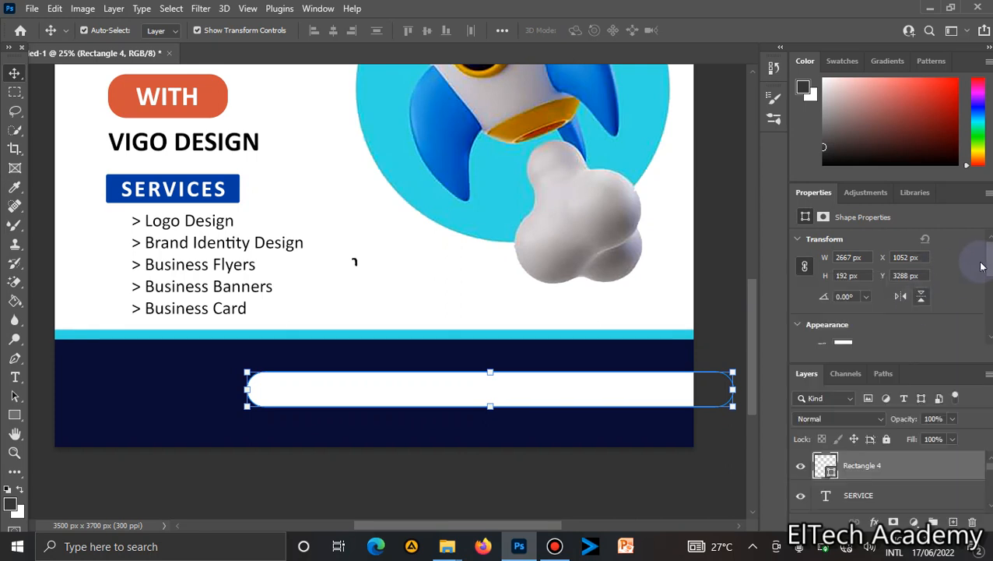
Give the rounded rectangle a cyan stroke 10 px wide.
left_click_drag(990, 266, 990, 283)
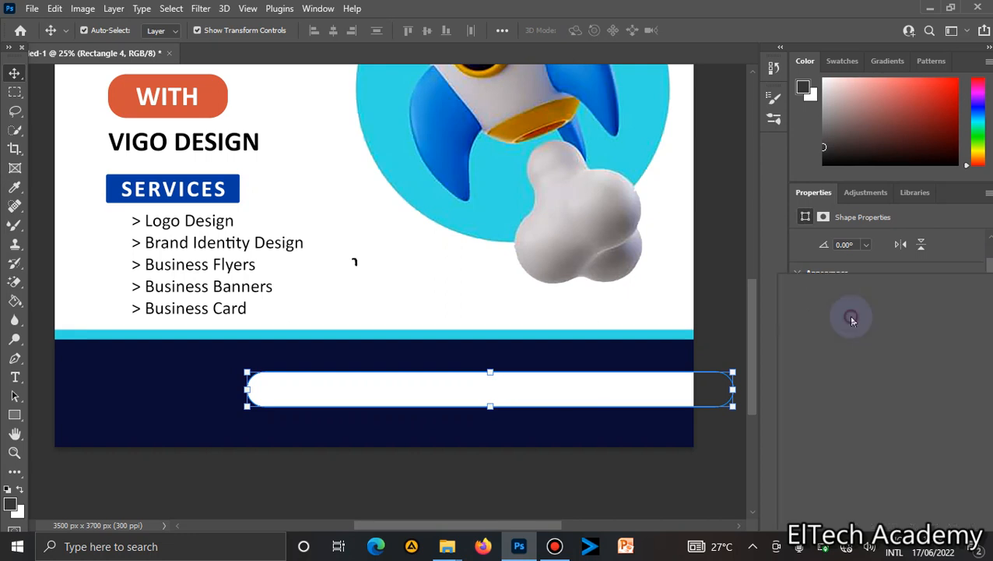
left_click(847, 314)
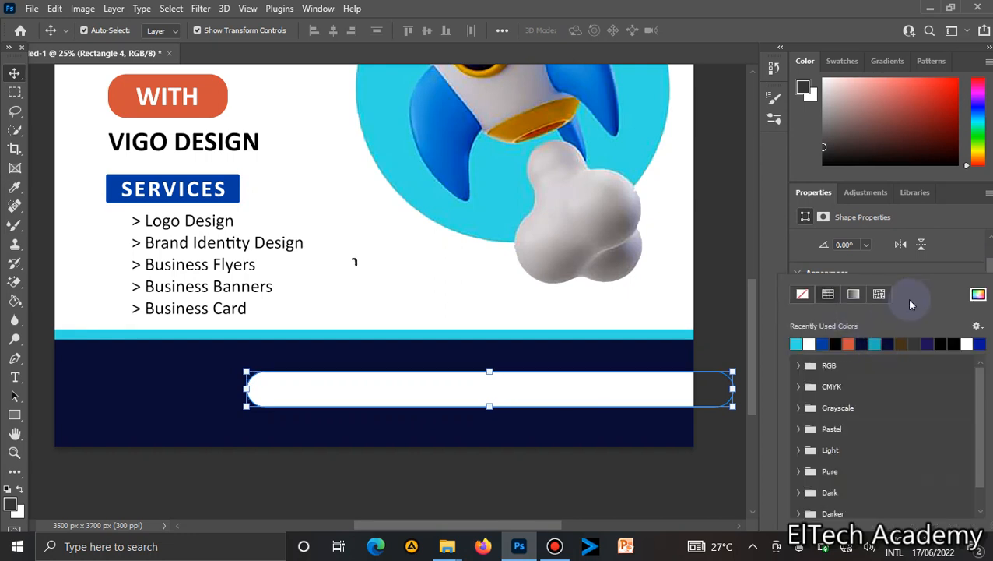
left_click(919, 270)
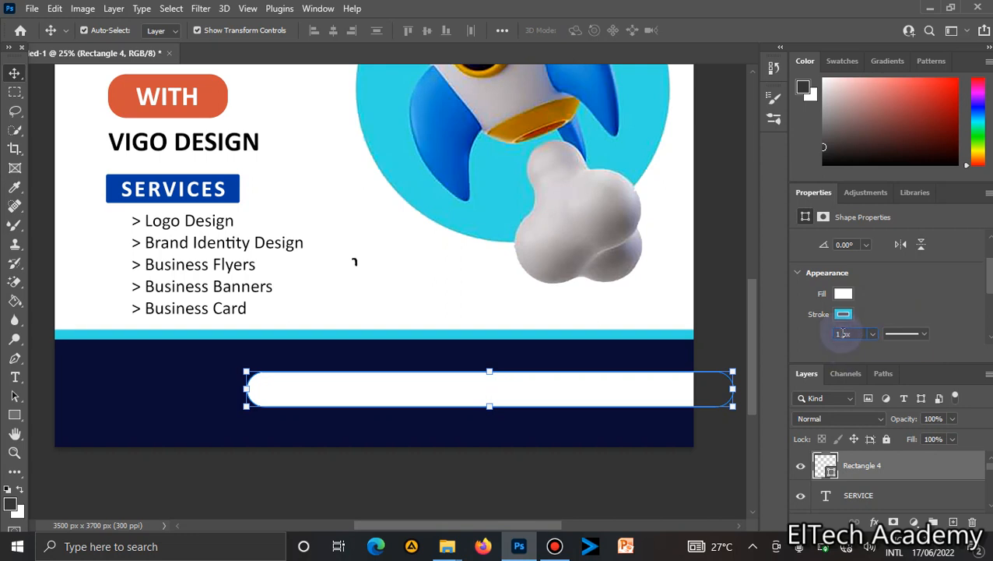
key("BackSpace")
key("Return")
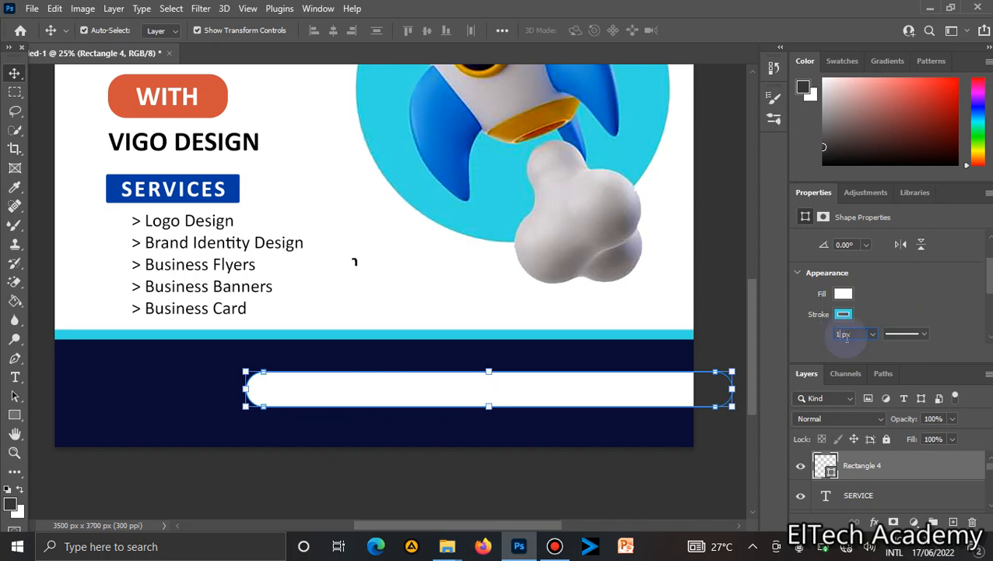
key("Return")
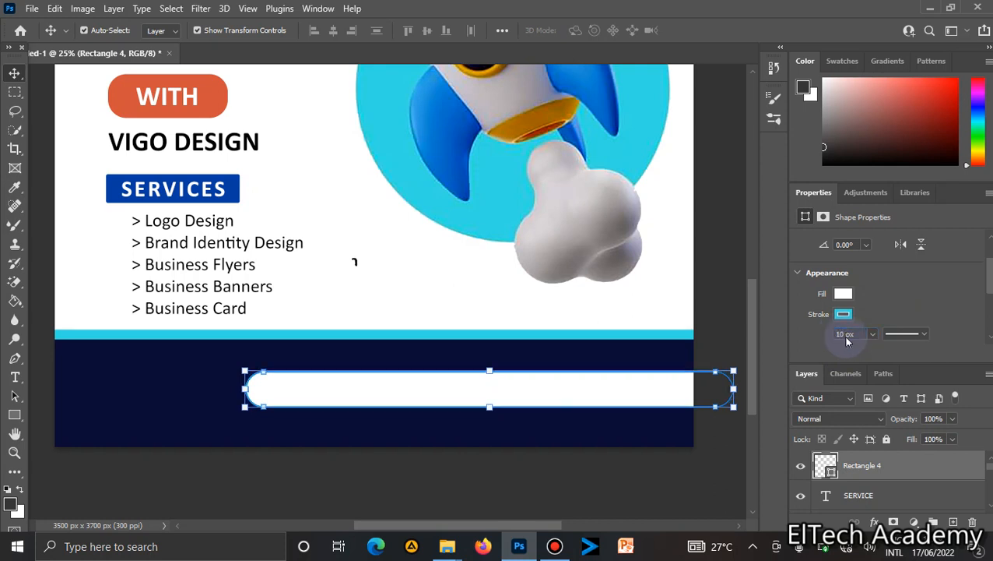
left_click(728, 312)
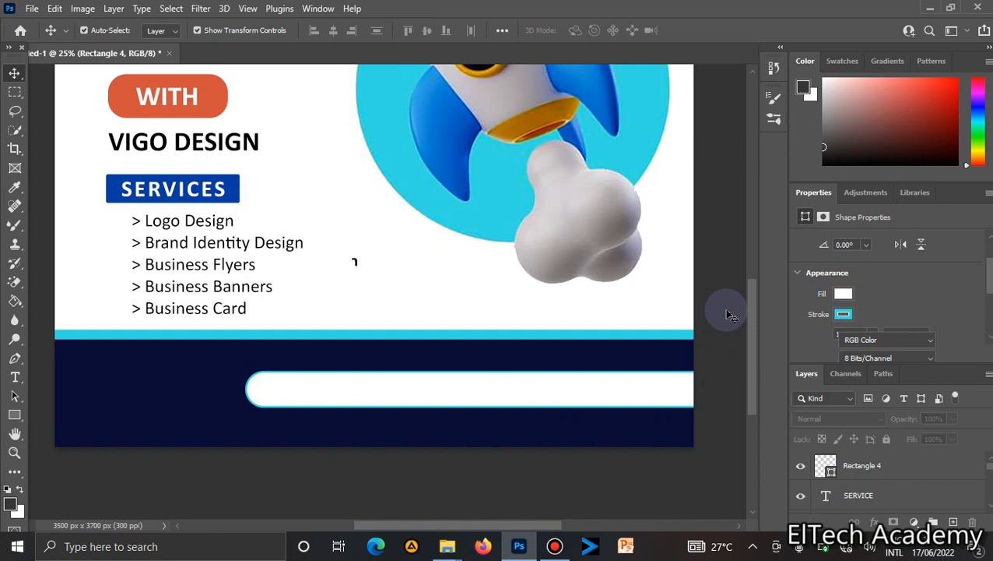
Increase the rounded footer rectangle's stroke width to 20 px, then deselect it.
left_click(685, 394)
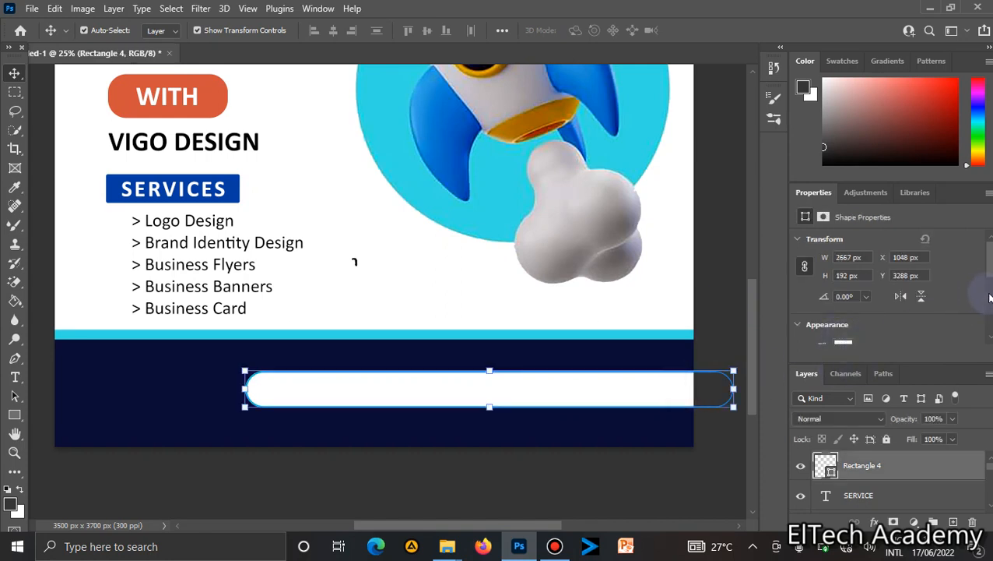
scroll(986, 288, "down", 3)
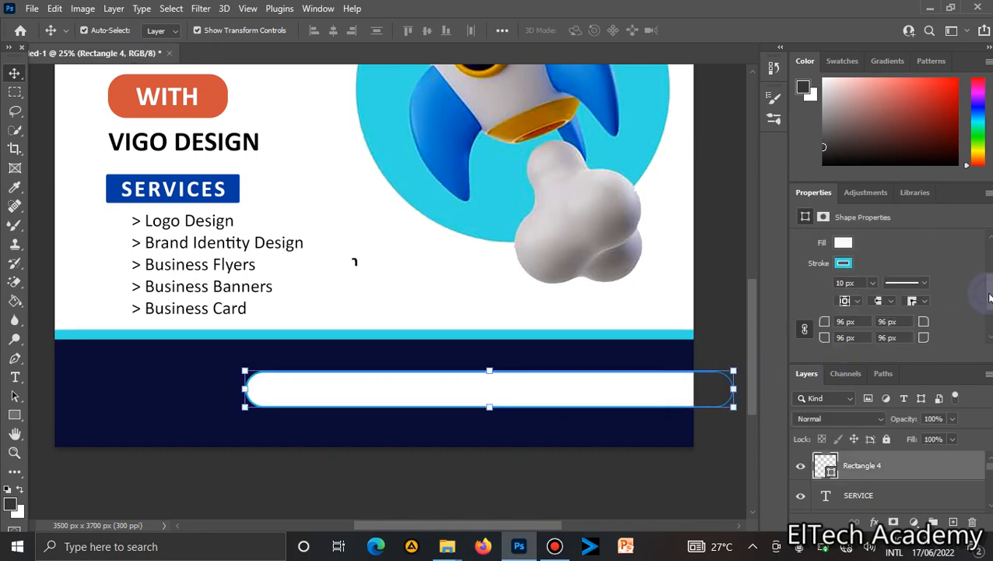
left_click(830, 282)
type("2")
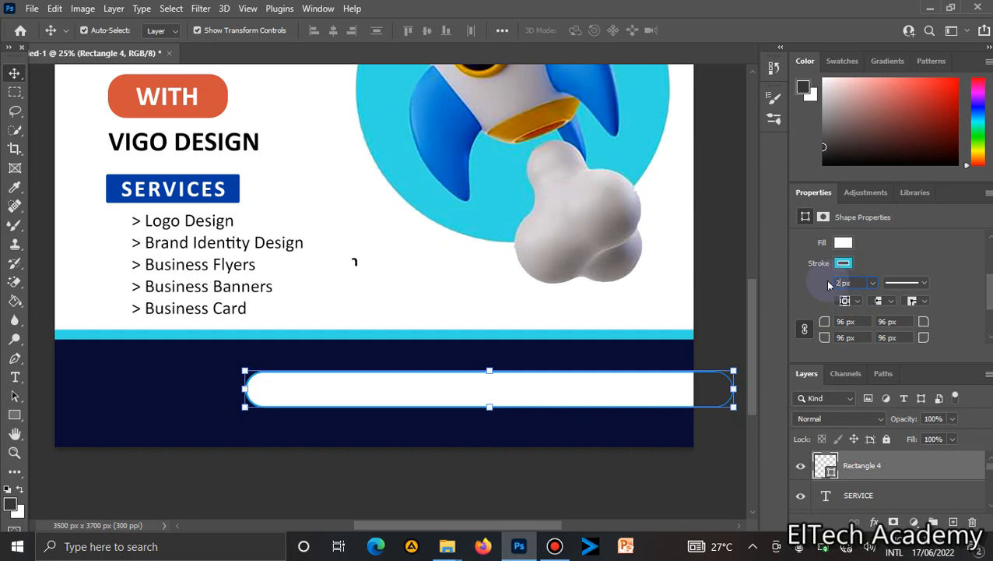
type("0")
key("Return")
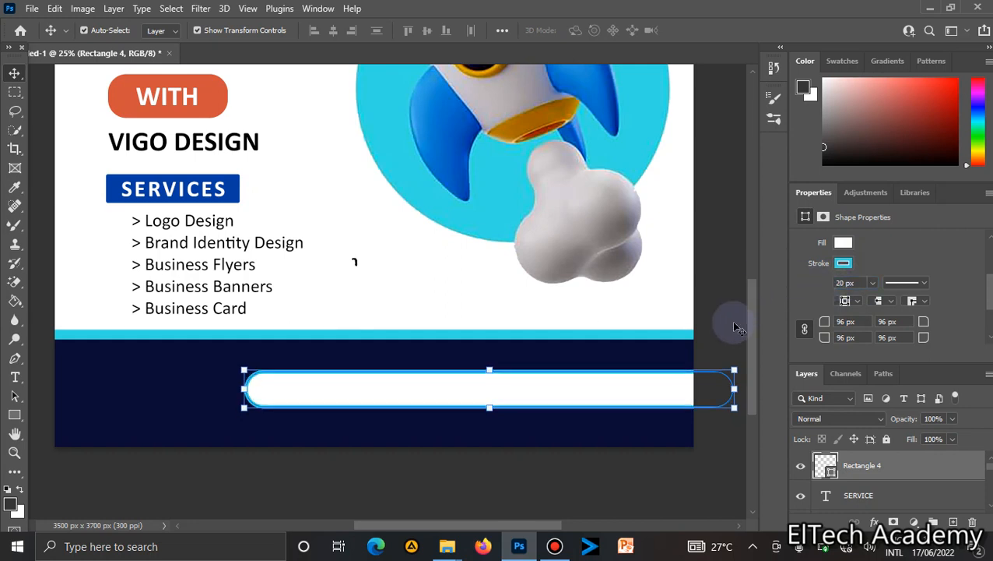
left_click(738, 327)
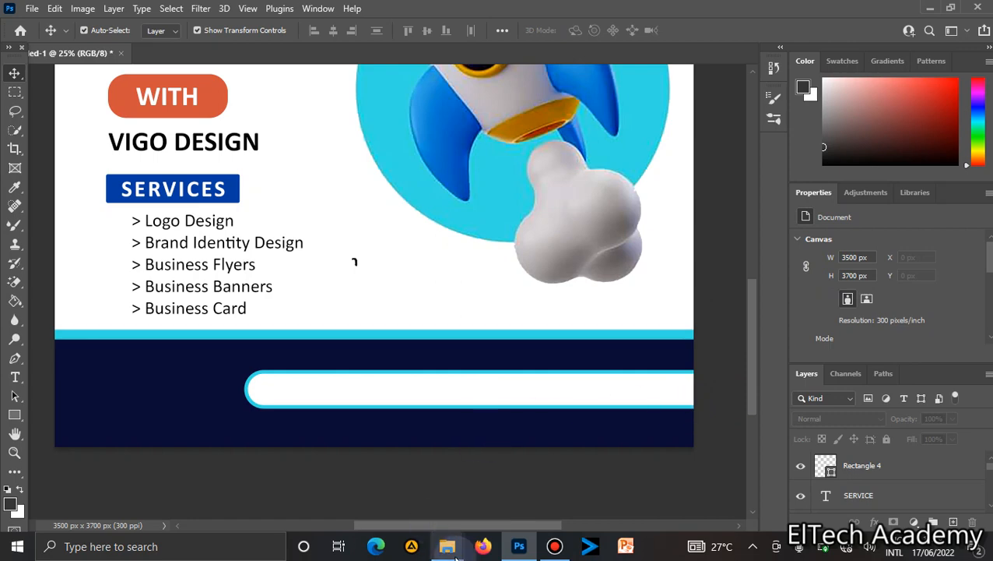
Switch to File Explorer and copy the boast icon and eltech new logo images from Design Work to the phone's Card folder.
mouse_move(452, 549)
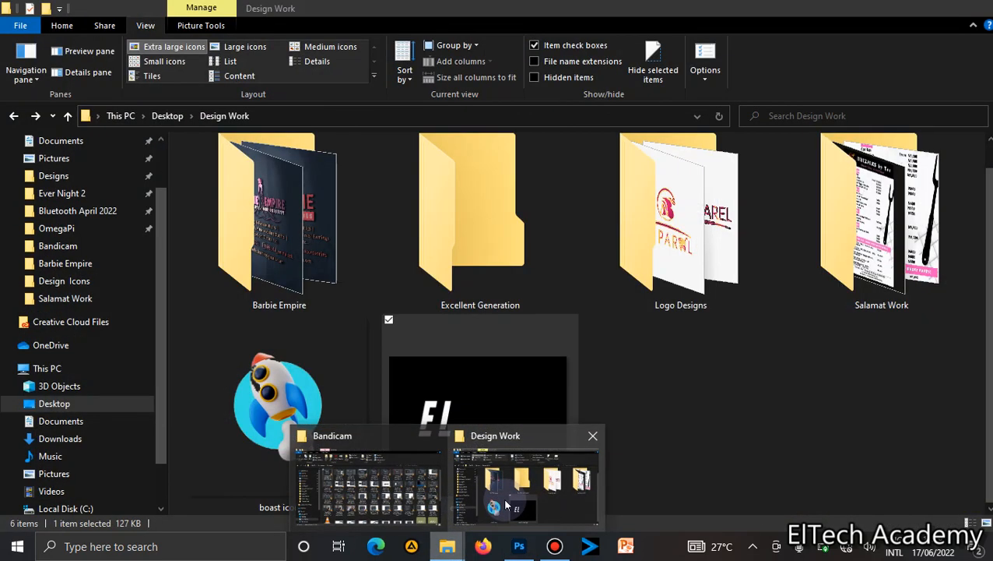
left_click(505, 506)
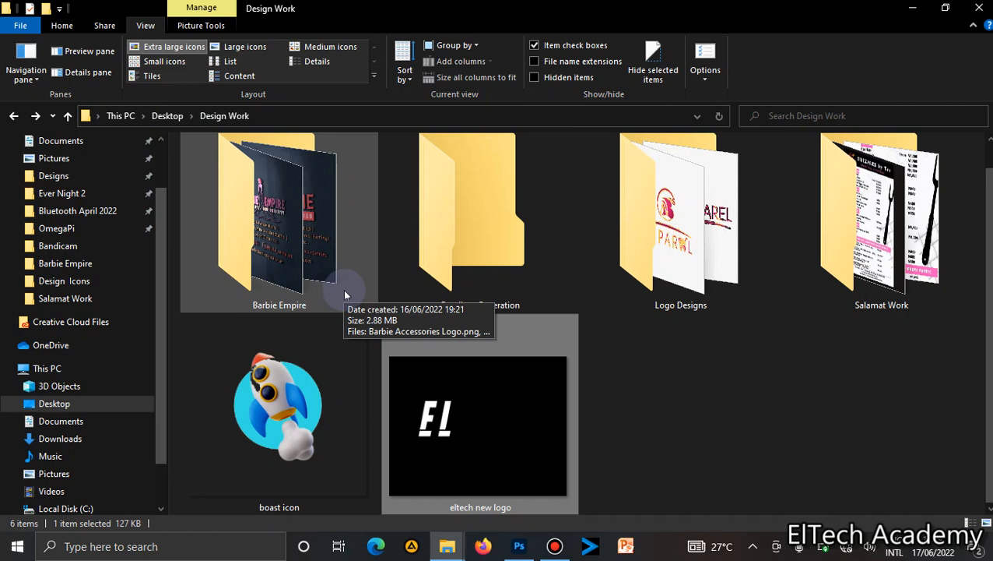
left_click_drag(632, 456, 164, 432)
scroll(159, 452, "down", 1)
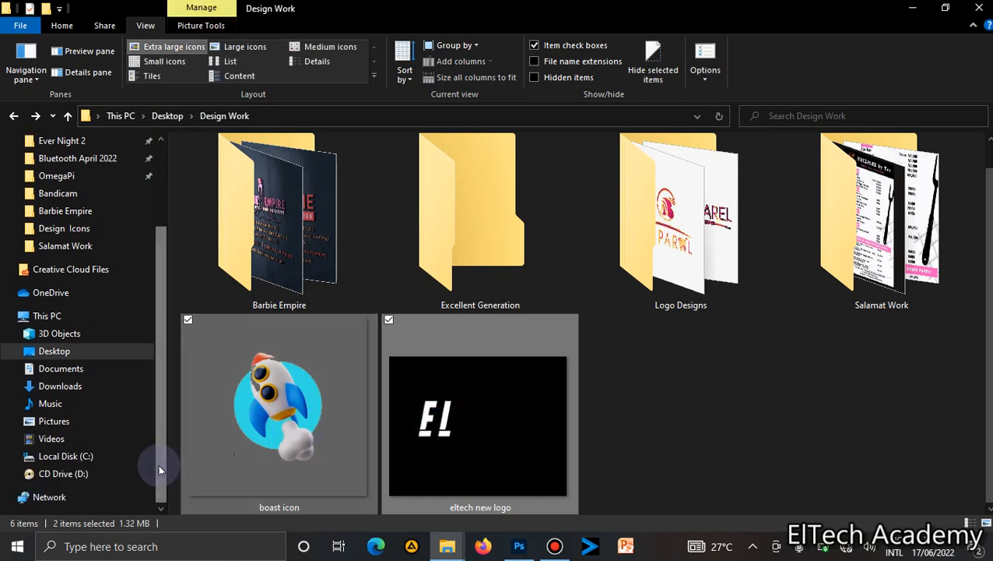
left_click_drag(292, 420, 91, 402)
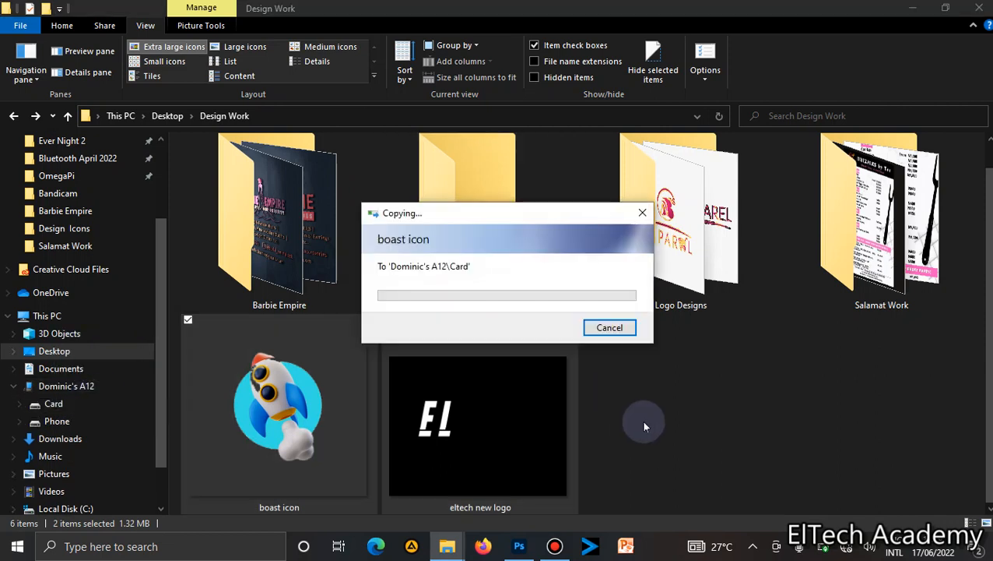
left_click(687, 467)
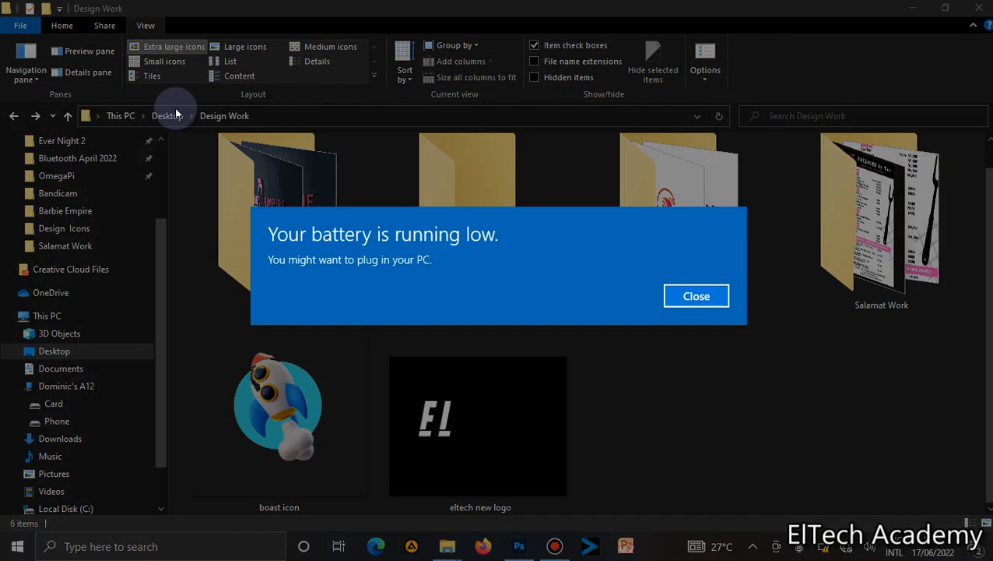
Close the low-battery alert and return to Photoshop to view the whole design.
left_click(678, 299)
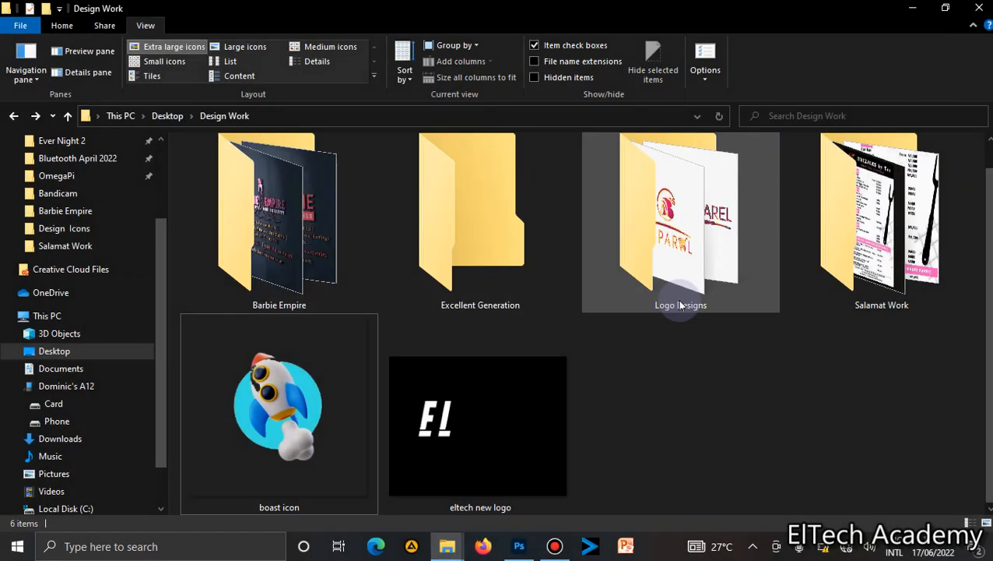
left_click(529, 548)
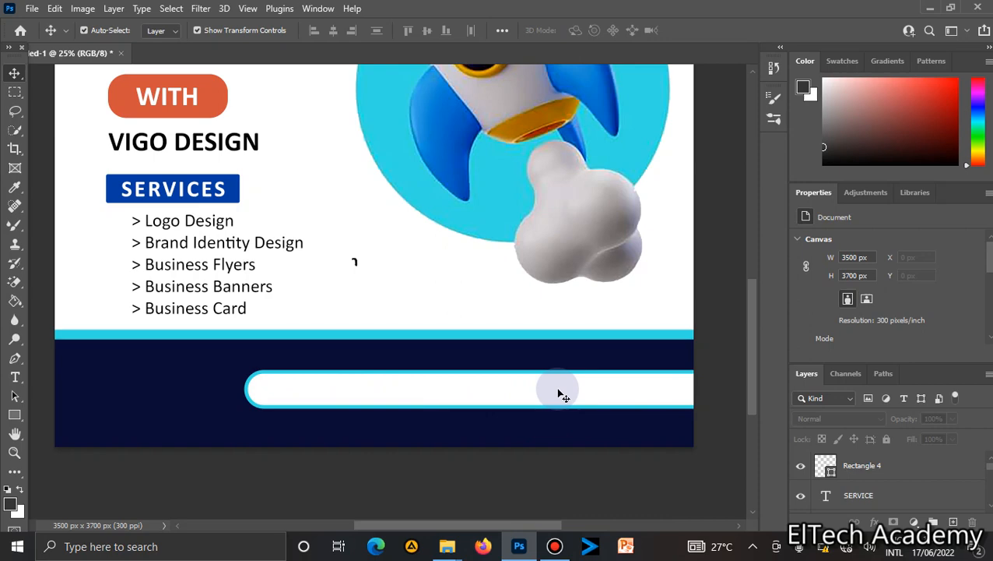
key("ctrl+minus")
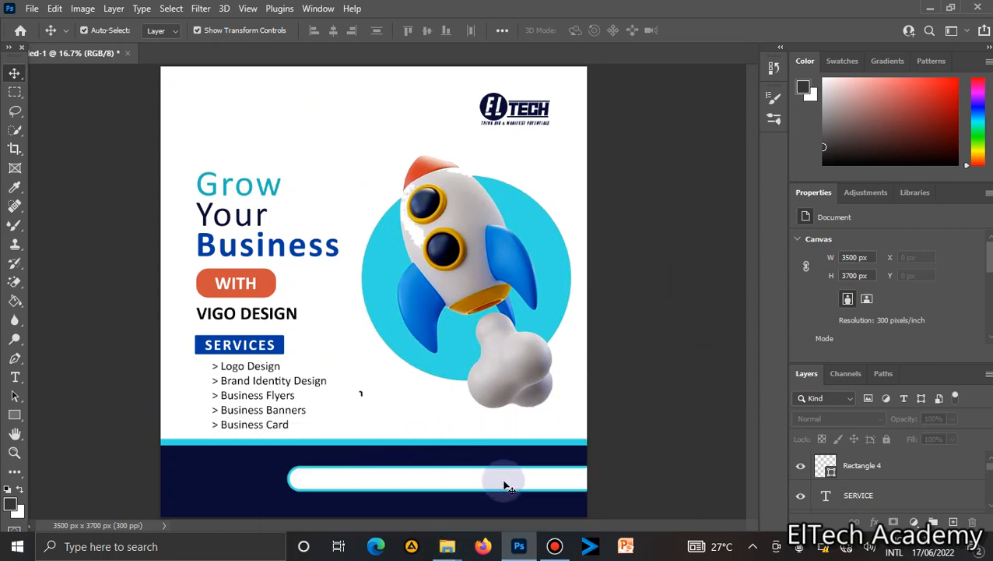
mouse_move(450, 558)
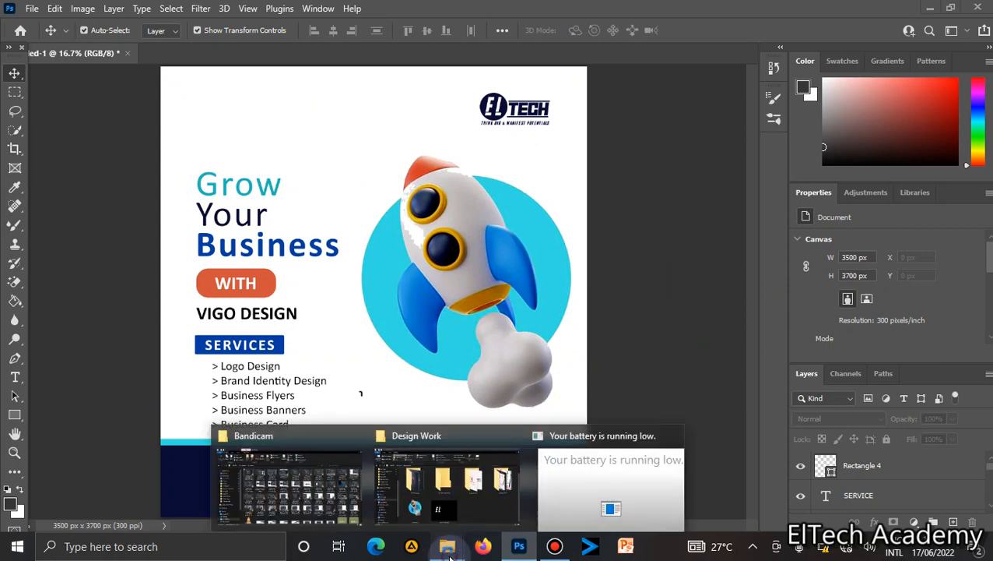
left_click(288, 483)
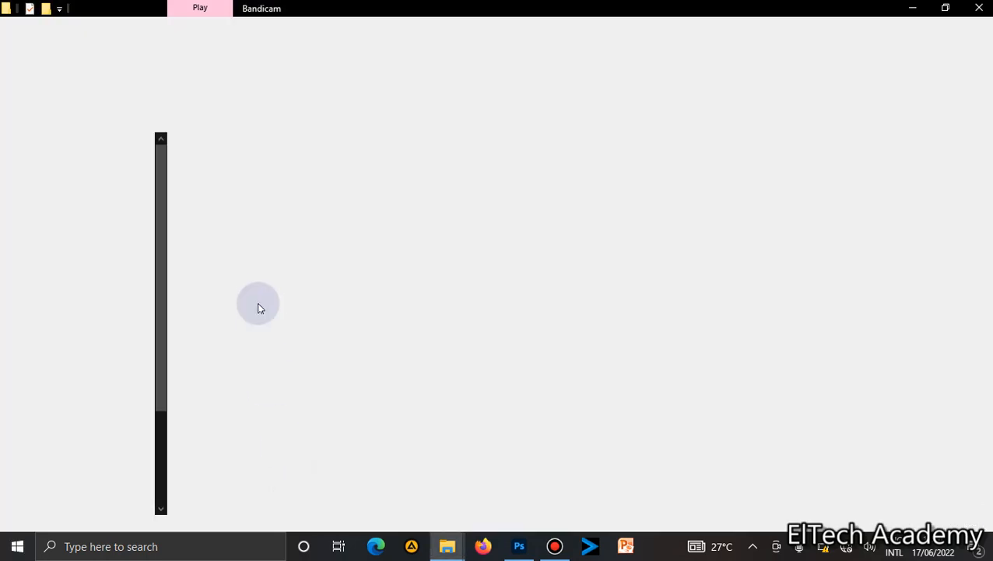
left_click(555, 547)
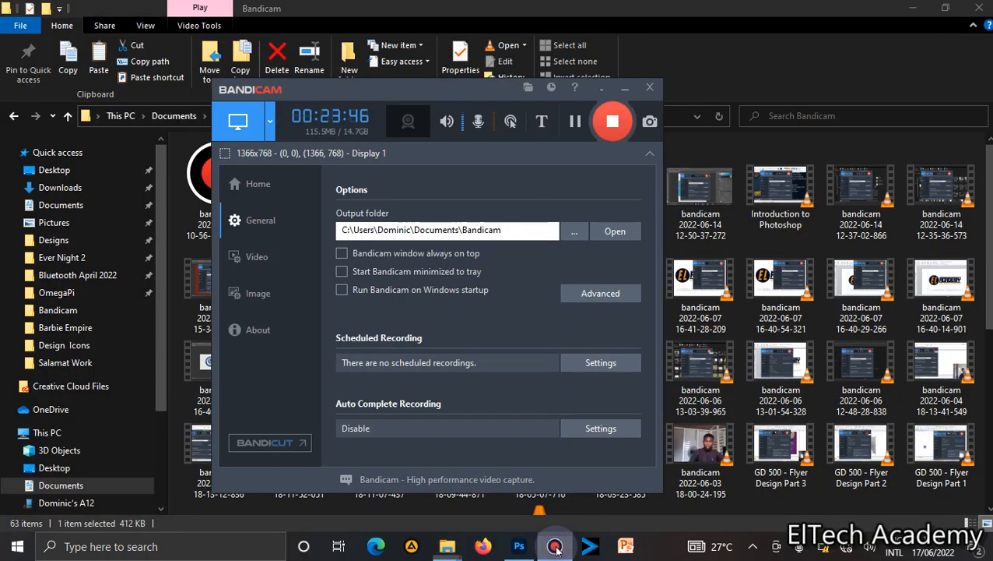